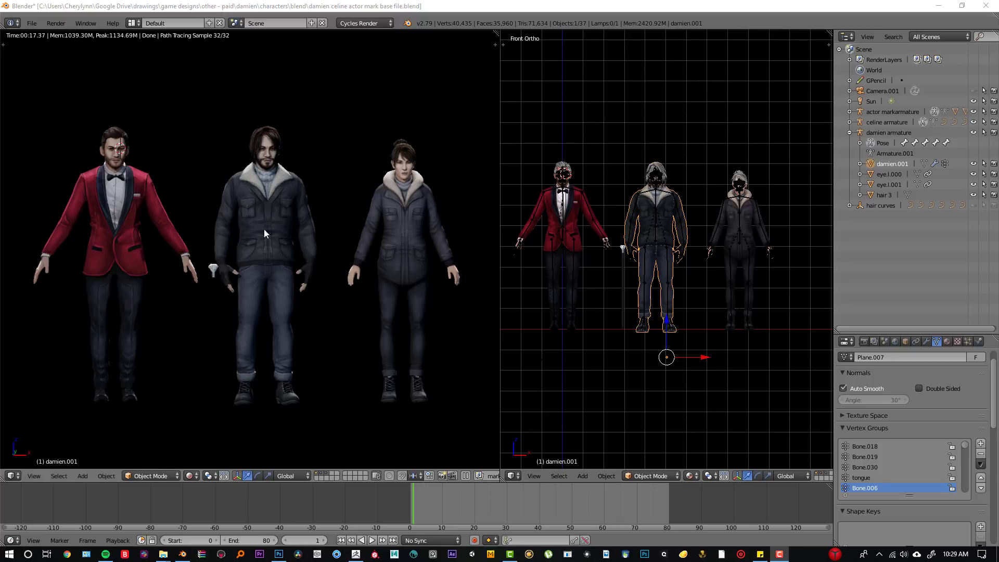
Examine the three finished full-body characters from several angles in the rendered and solid views
mouse_move(307, 249)
middle_mouse_down()
mouse_move(317, 244)
mouse_move(308, 267)
middle_mouse_up()
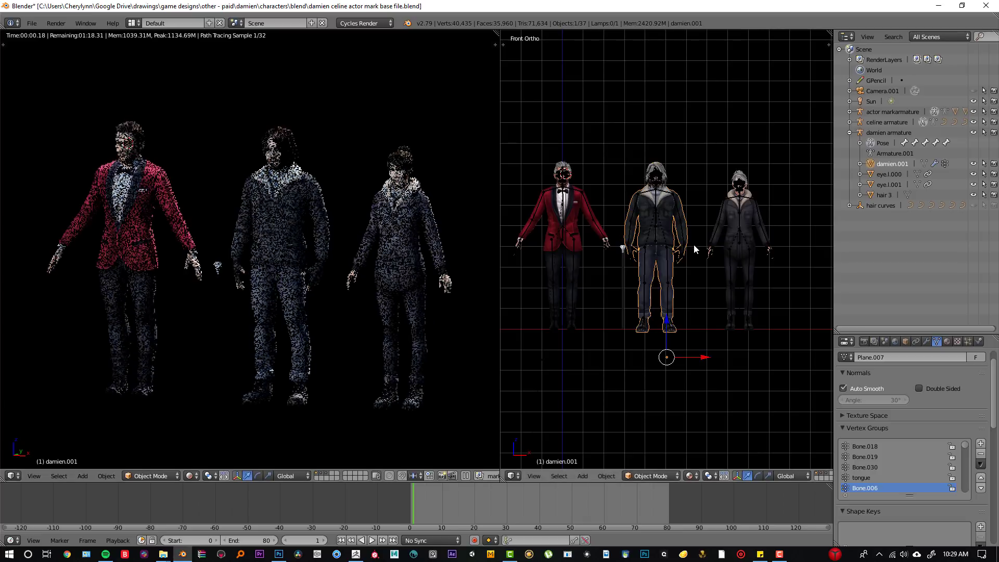
middle_click_drag(698, 247, 621, 254)
scroll(648, 250, "up", 2)
middle_click_drag(717, 233, 620, 195)
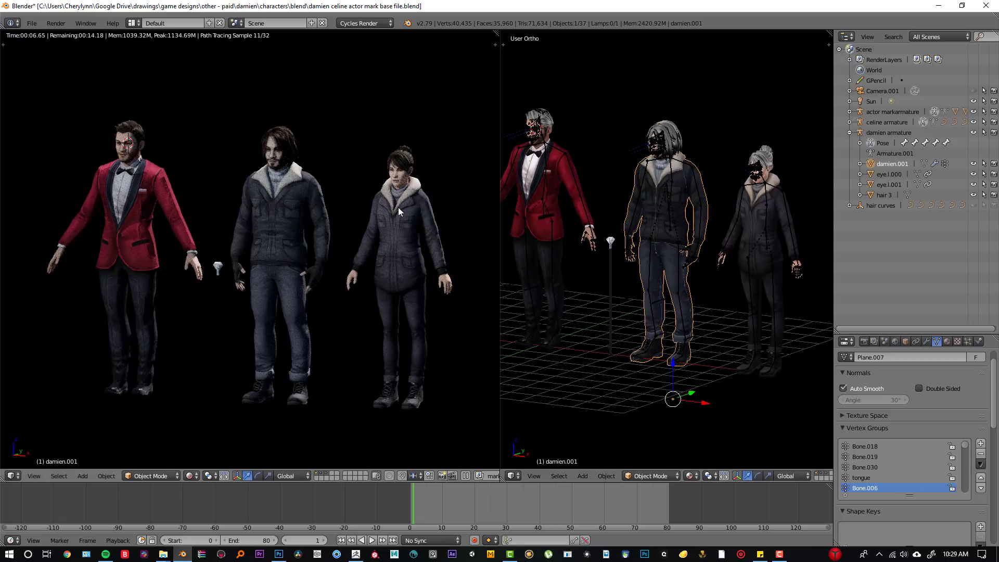
scroll(280, 216, "up", 1)
scroll(260, 215, "down", 1)
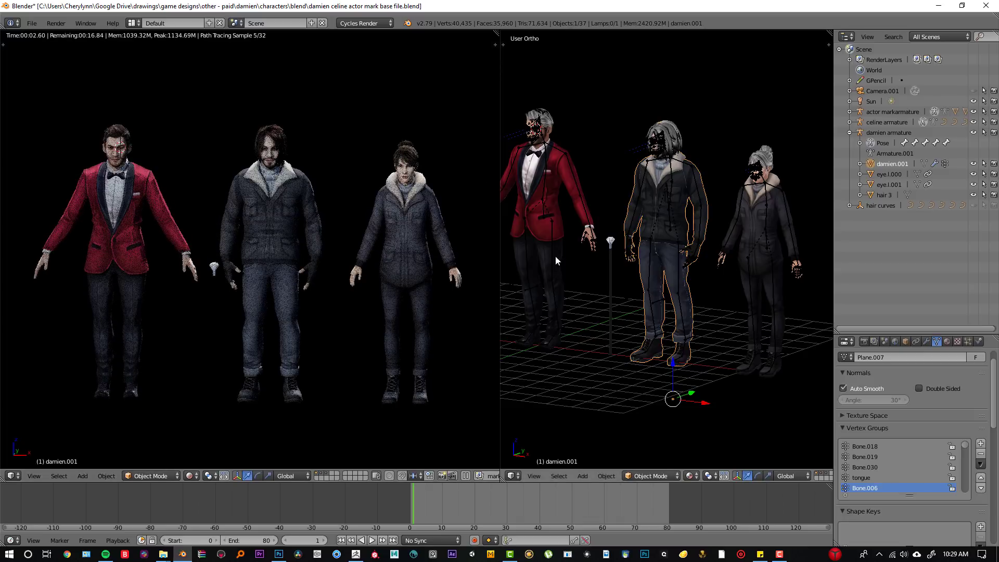
middle_click_drag(648, 232, 711, 228)
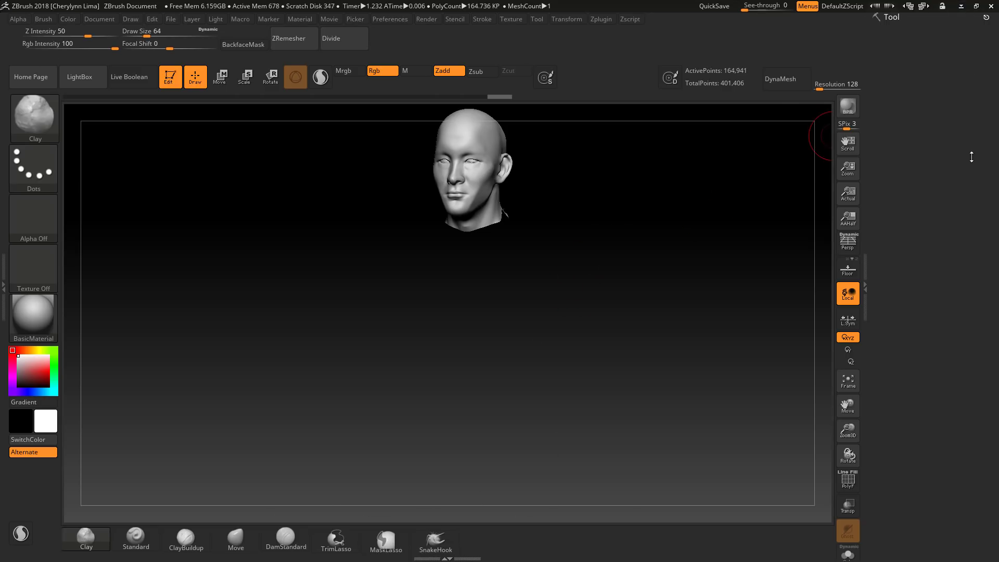
Compare the sculpted head at subdivision levels 1 and 4, and examine the level 4 face up close
left_click(905, 19)
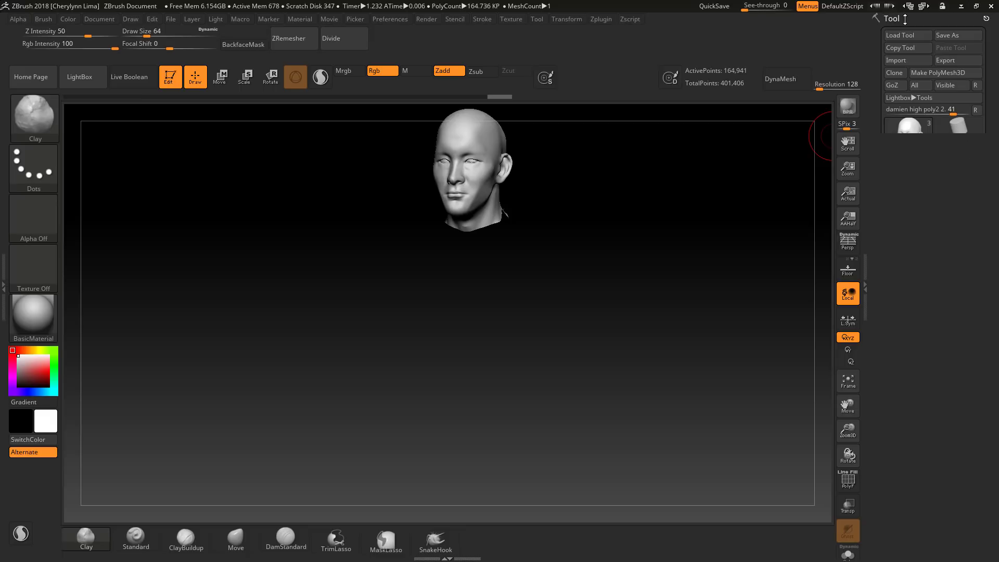
left_click_drag(891, 271, 888, 271)
left_click_drag(534, 233, 616, 245, "alt")
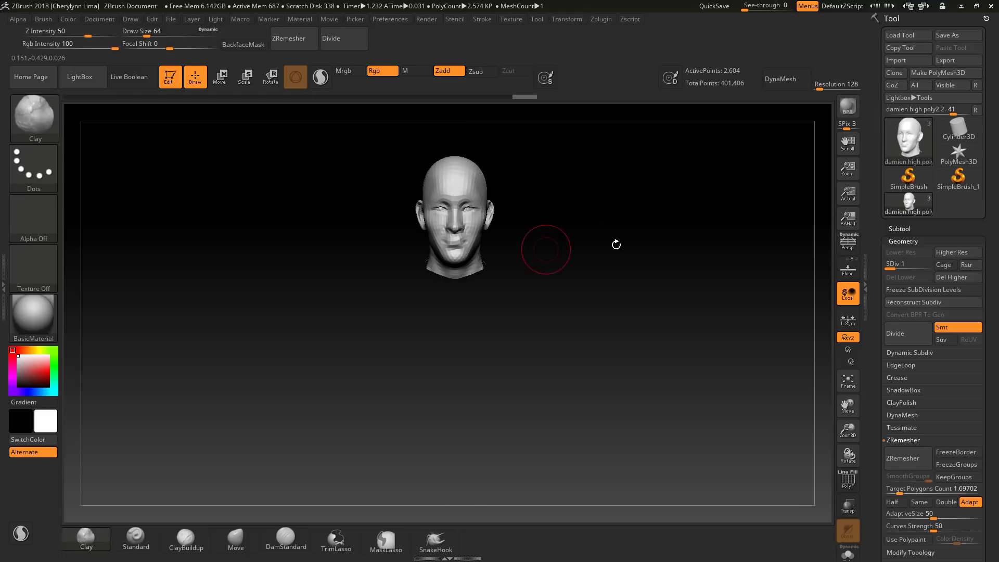
left_click(929, 266)
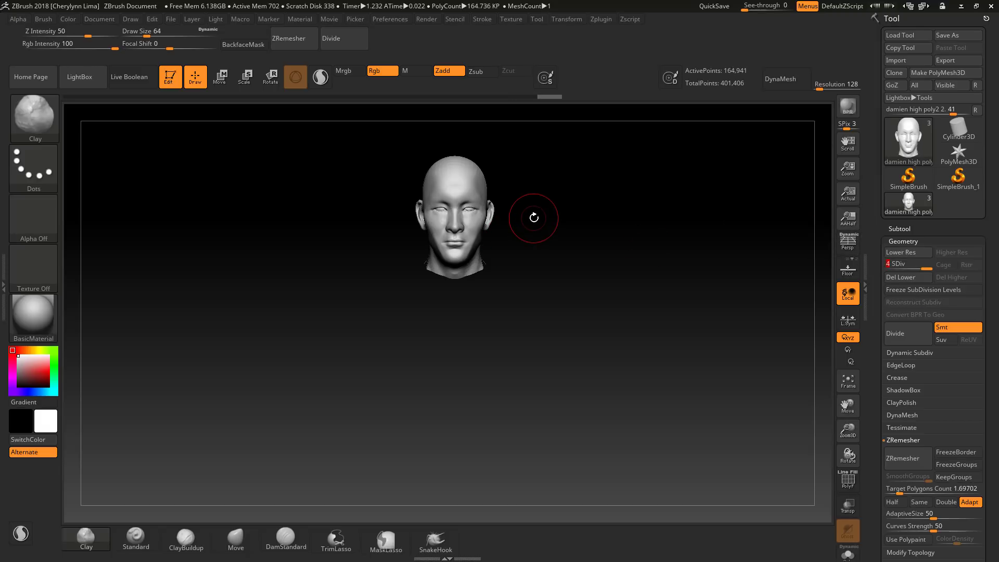
right_click_drag(542, 198, 558, 243, "ctrl")
left_click_drag(561, 183, 554, 294, "alt")
left_click_drag(585, 255, 584, 279, "alt")
right_click_drag(585, 270, 589, 290, "ctrl")
left_click_drag(589, 274, 586, 314, "alt")
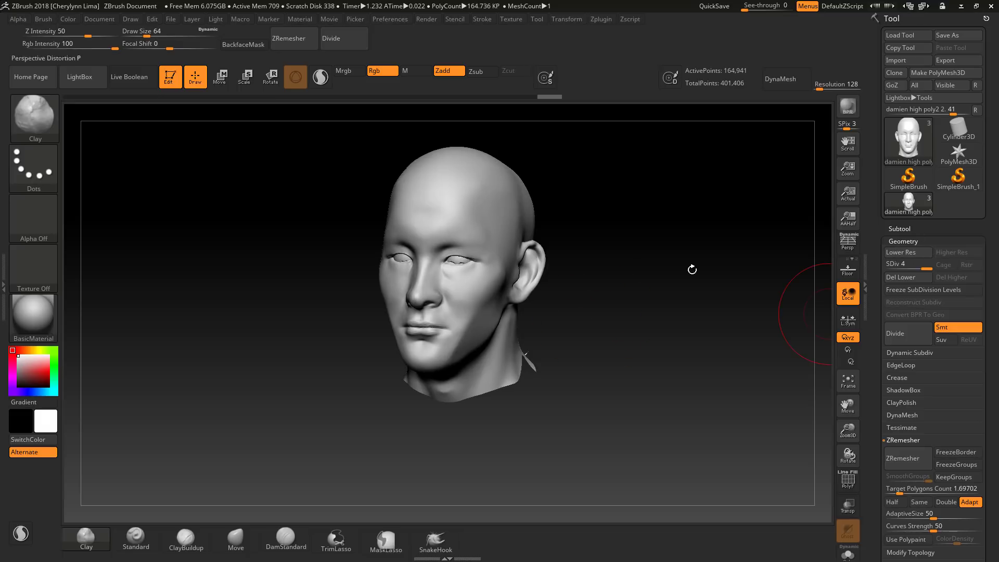
left_click_drag(638, 268, 712, 308)
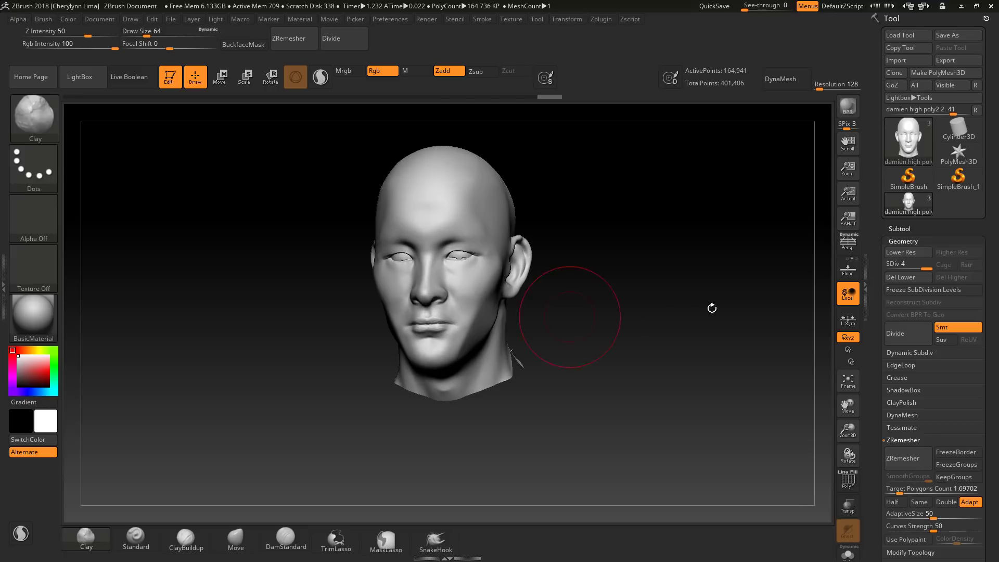
Make the jacket subtool "damien high poly2" visible together with the head
left_click(926, 227)
mouse_move(961, 255)
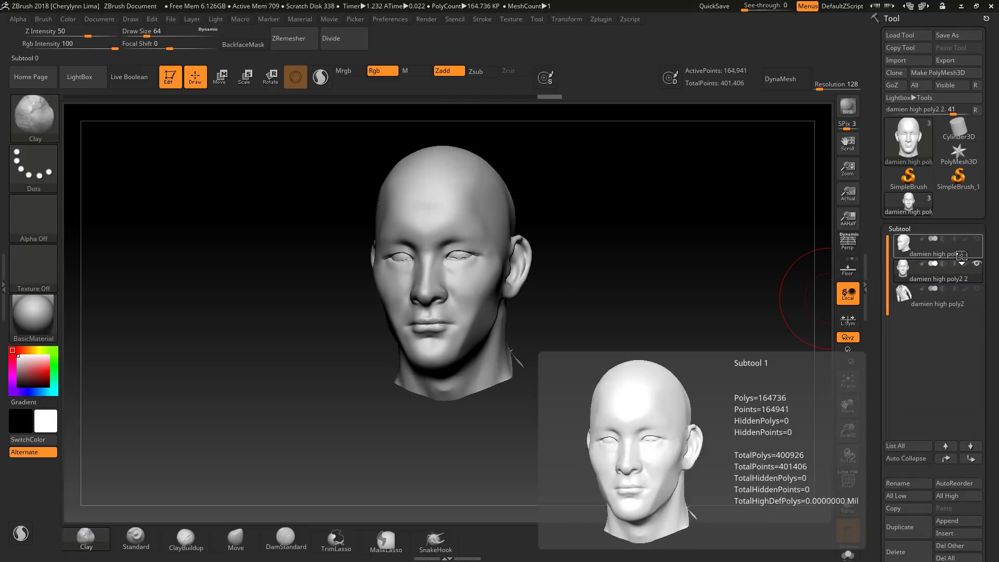
left_click(977, 288)
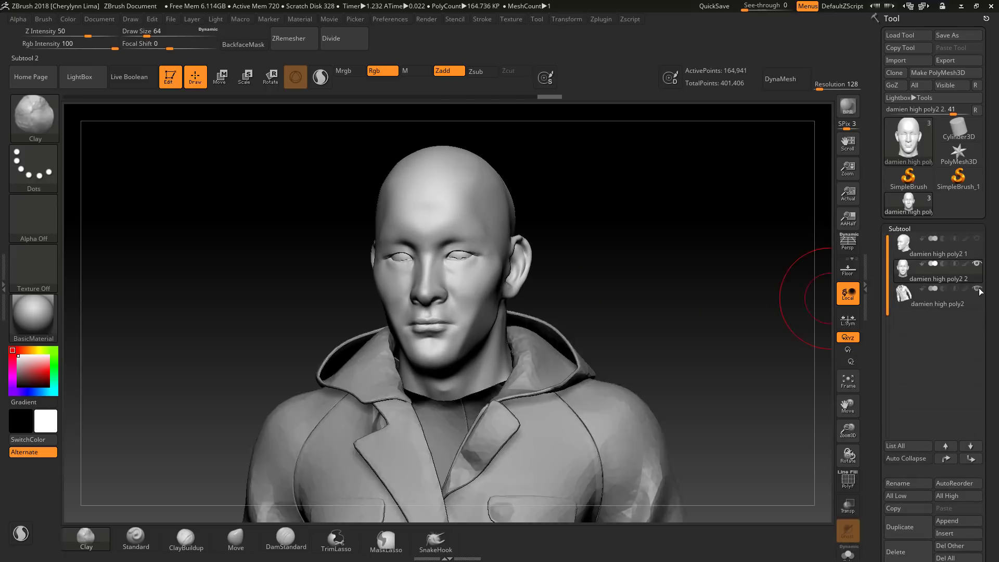
Examine the high-poly jacket sculpt and head from the front and both sides
key("ctrl")
mouse_move(640, 296)
right_mouse_down("ctrl")
mouse_move(631, 218)
mouse_move(564, 385)
mouse_move(600, 245)
right_mouse_up("ctrl")
right_click_drag(654, 356, 652, 317, "alt")
mouse_move(652, 317)
left_mouse_down()
mouse_move(616, 331)
mouse_move(678, 325)
mouse_move(627, 330)
mouse_move(660, 331)
mouse_move(669, 319)
mouse_move(638, 322)
mouse_move(653, 324)
mouse_move(645, 327)
left_mouse_up()
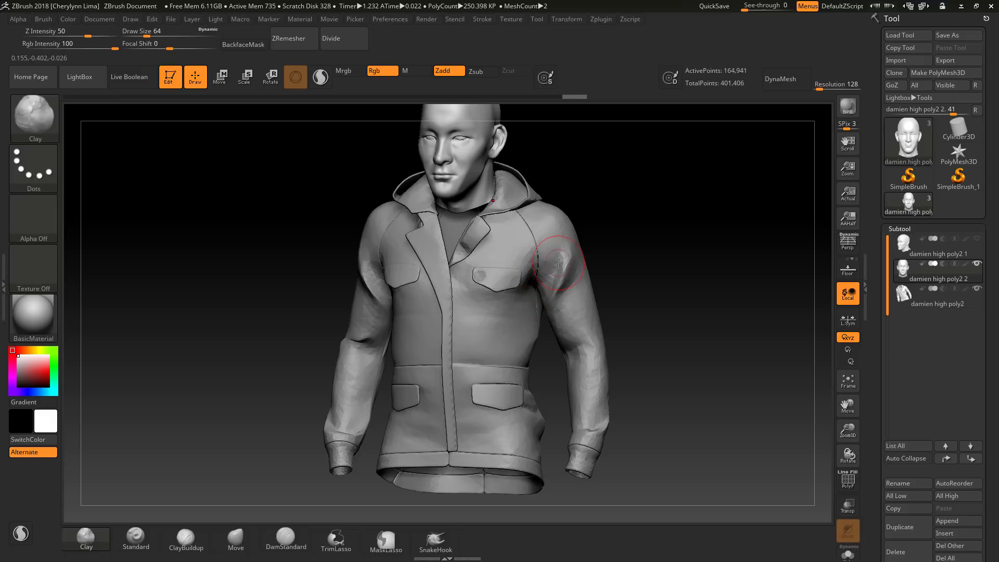
left_click_drag(632, 267, 675, 290)
left_click_drag(674, 239, 673, 277, "alt")
right_click_drag(674, 276, 669, 257, "ctrl")
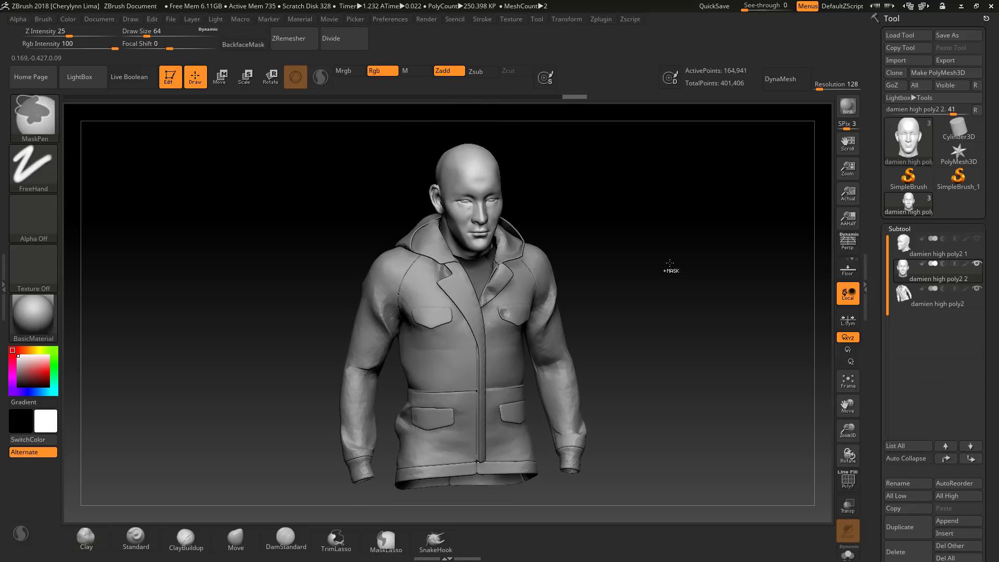
mouse_move(695, 300)
left_mouse_down()
mouse_move(672, 309)
mouse_move(585, 298)
mouse_move(624, 312)
mouse_move(692, 306)
mouse_move(685, 292)
mouse_move(692, 328)
left_mouse_up()
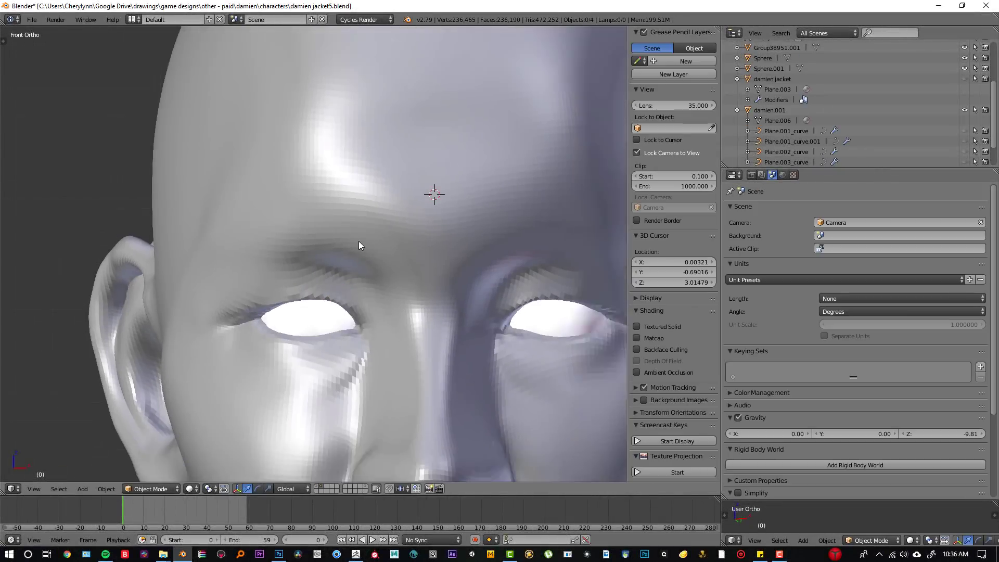
Add a small plane over the head's forehead in front view, rotated 90° about X and scaled to 0.04
key("KP_1")
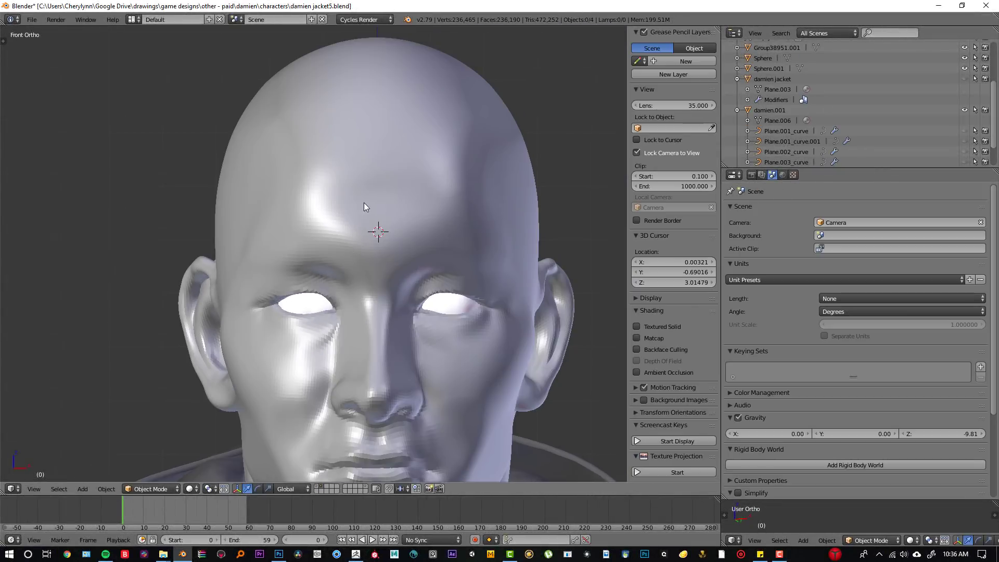
scroll(373, 186, "down", 2)
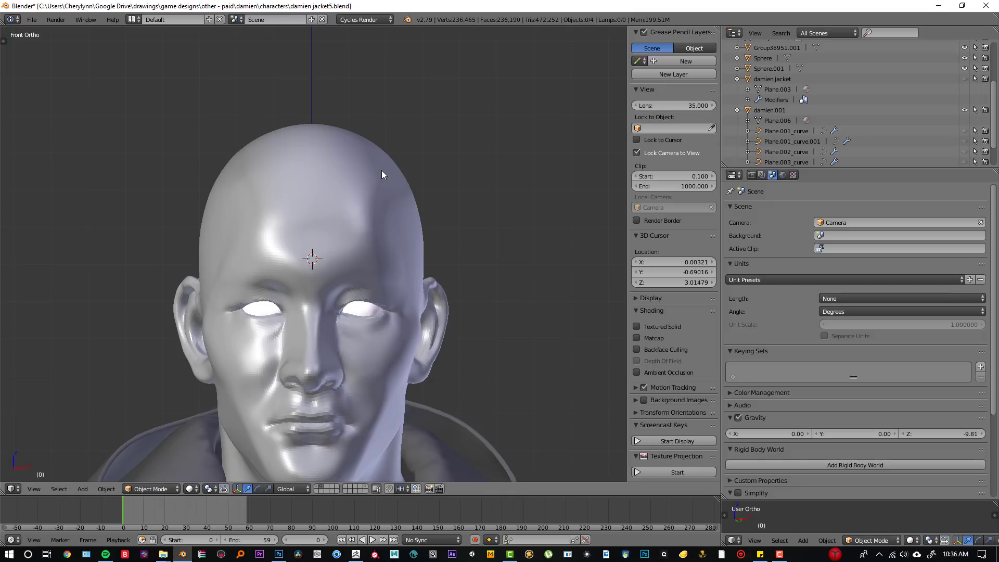
scroll(343, 180, "up", 3)
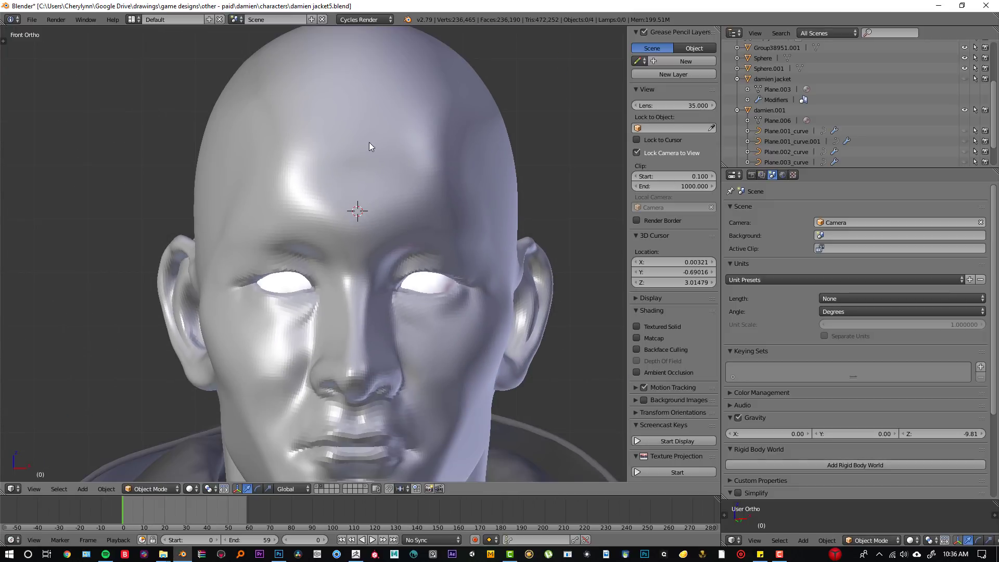
scroll(371, 200, "up", 2)
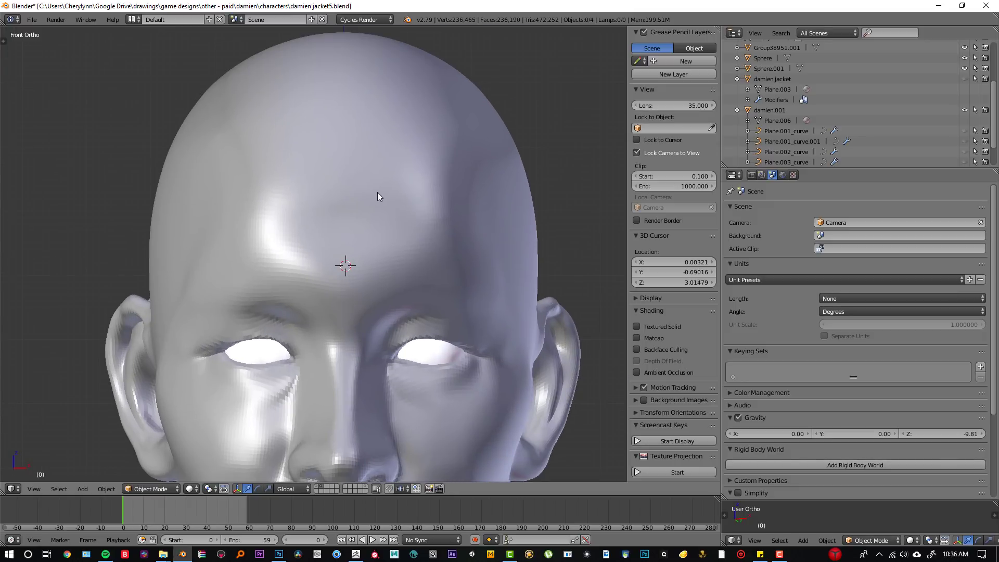
scroll(357, 189, "up", 3)
scroll(330, 249, "down", 3)
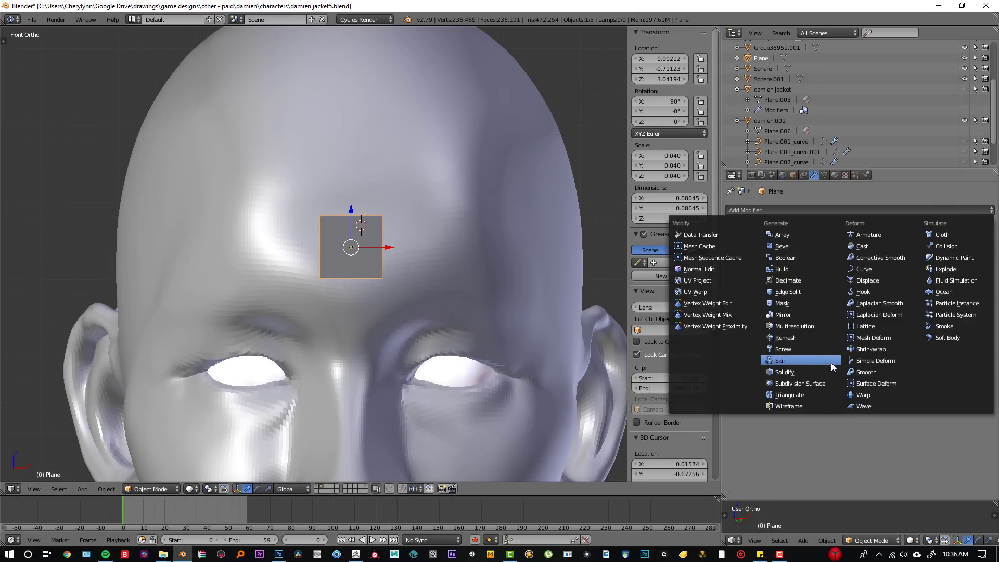
Add a Shrinkwrap modifier to the plane targeting the head mesh Group38951.001, and shift the plane to X -0.01814
left_click(885, 352)
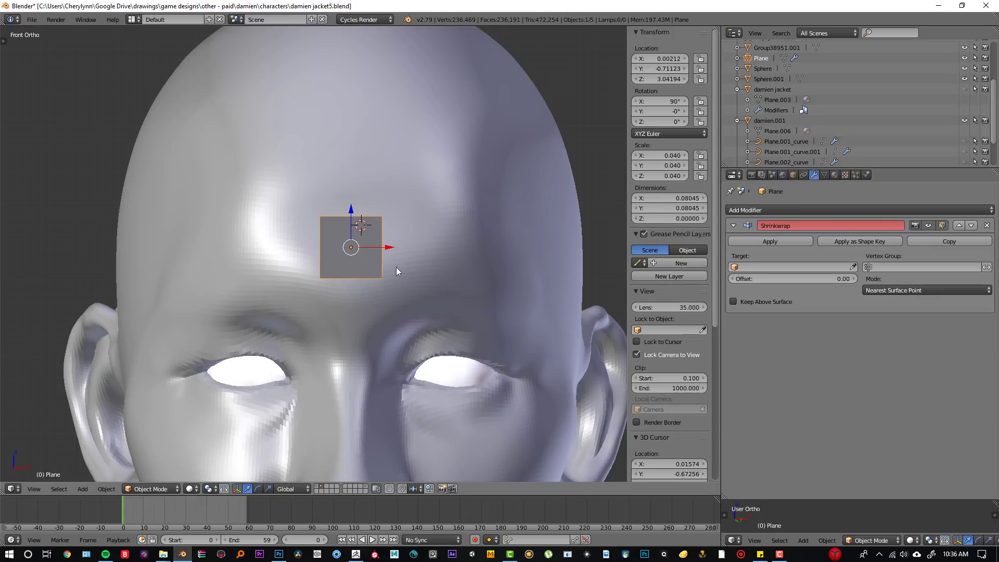
left_click(482, 202)
middle_click_drag(329, 238, 406, 243)
key("z")
key("KP_1")
key("z")
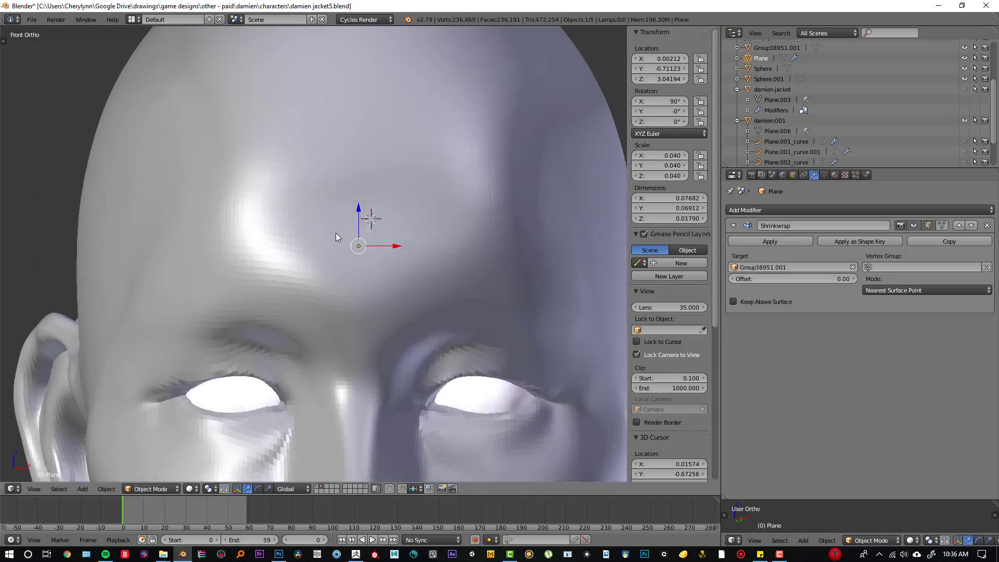
left_click_drag(395, 254, 377, 252)
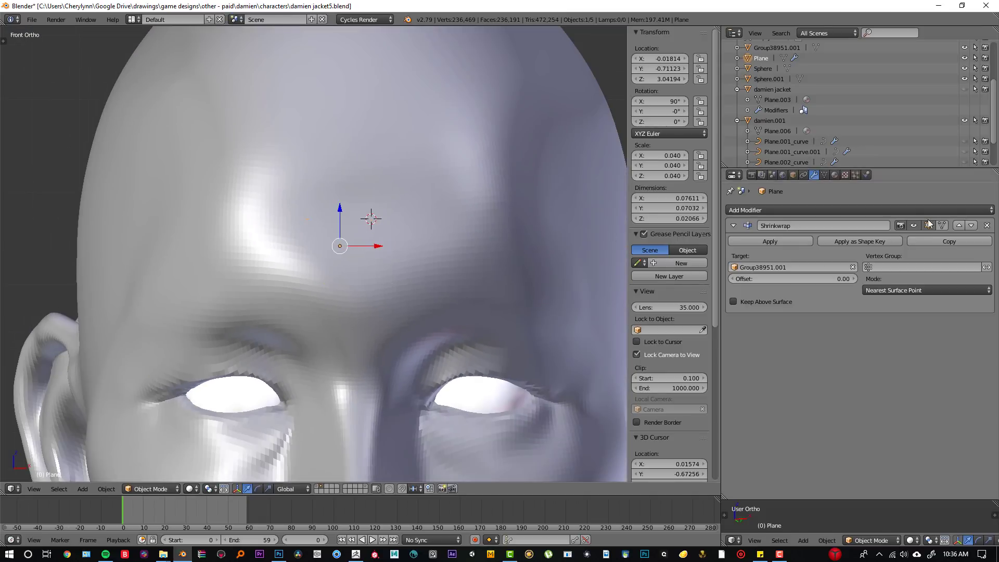
Extrude the plane's outer edge three times along X across the forehead to the temple
key("Tab")
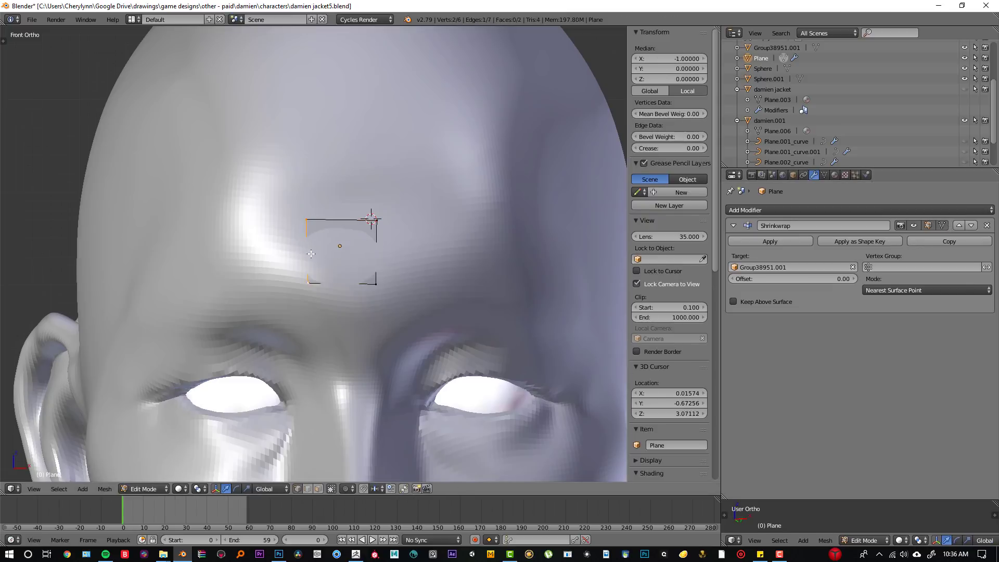
key("x")
left_click(230, 250)
key("e")
key("x")
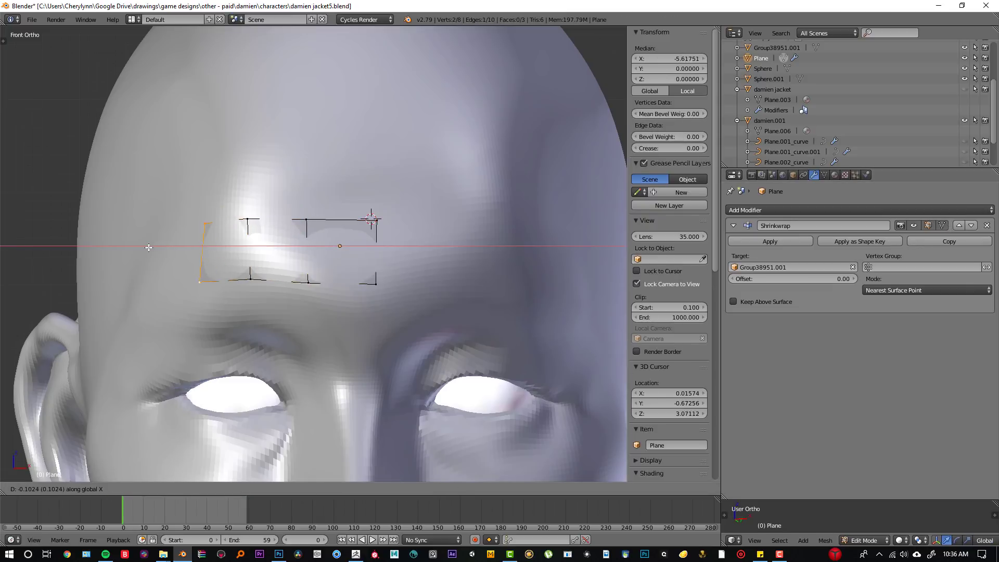
left_click(137, 248)
key("e")
key("x")
left_click(48, 260)
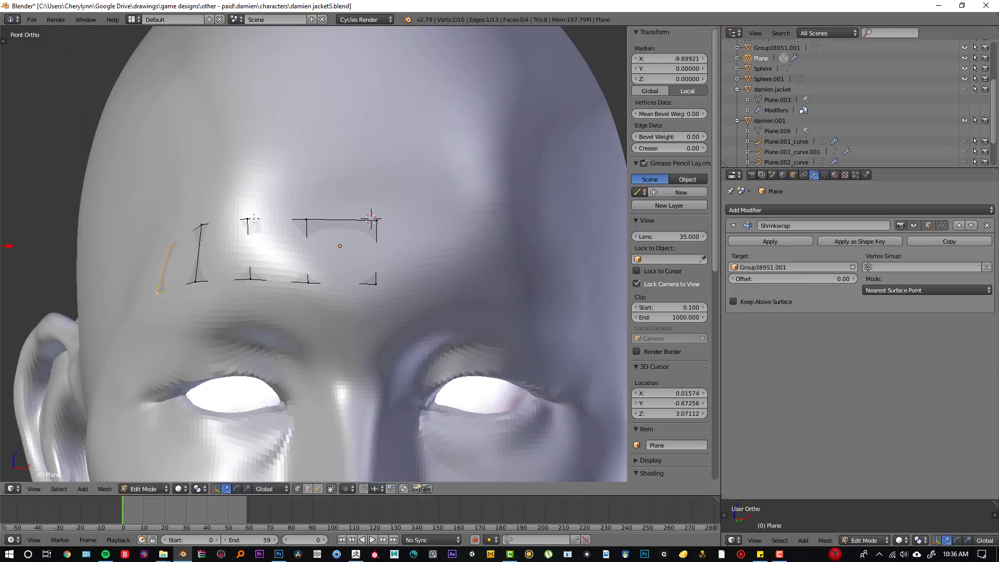
Extrude the forehead strip's upper edge along Z in three rows up toward the hairline
key("e")
key("z")
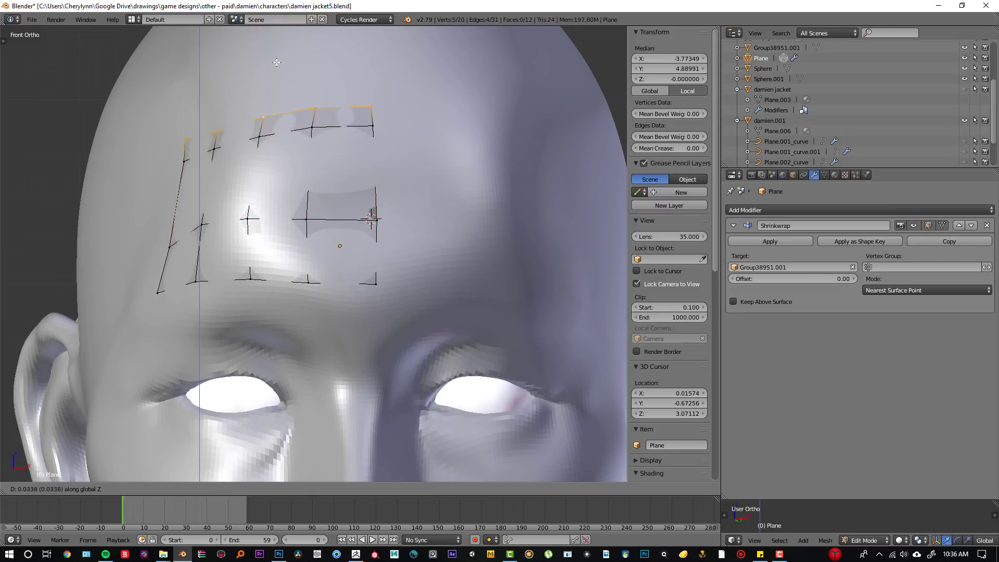
left_click(275, 467)
scroll(291, 312, "down", 3)
key("e")
key("z")
left_click(323, 158)
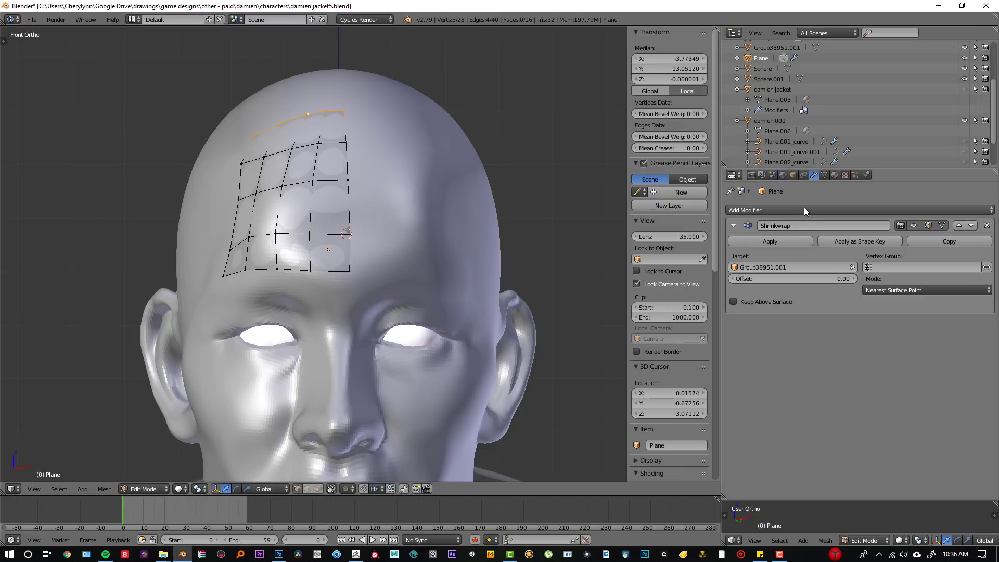
Add a Mirror modifier on the X axis and shift the plane object toward the face's centreline
left_click(820, 207)
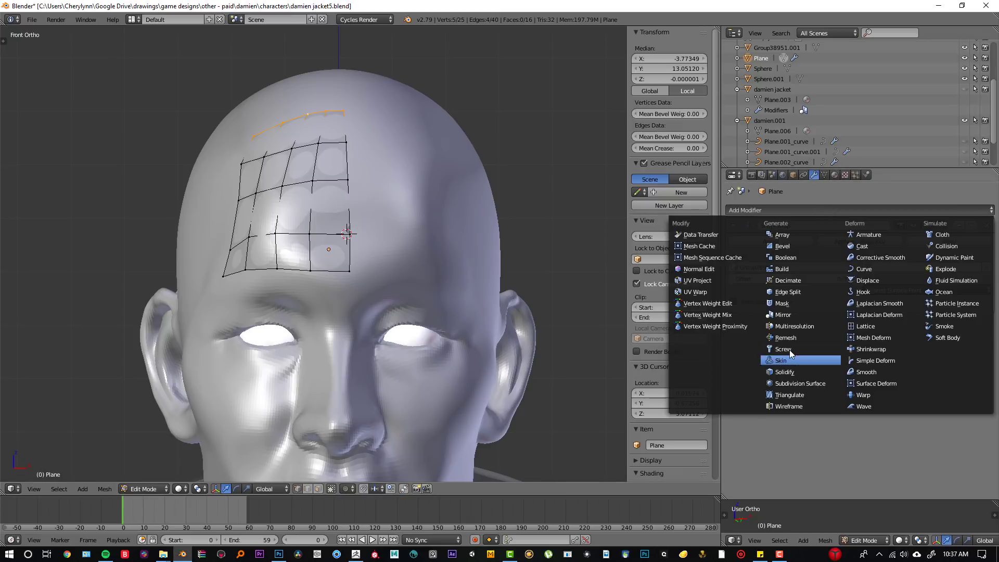
left_click(789, 314)
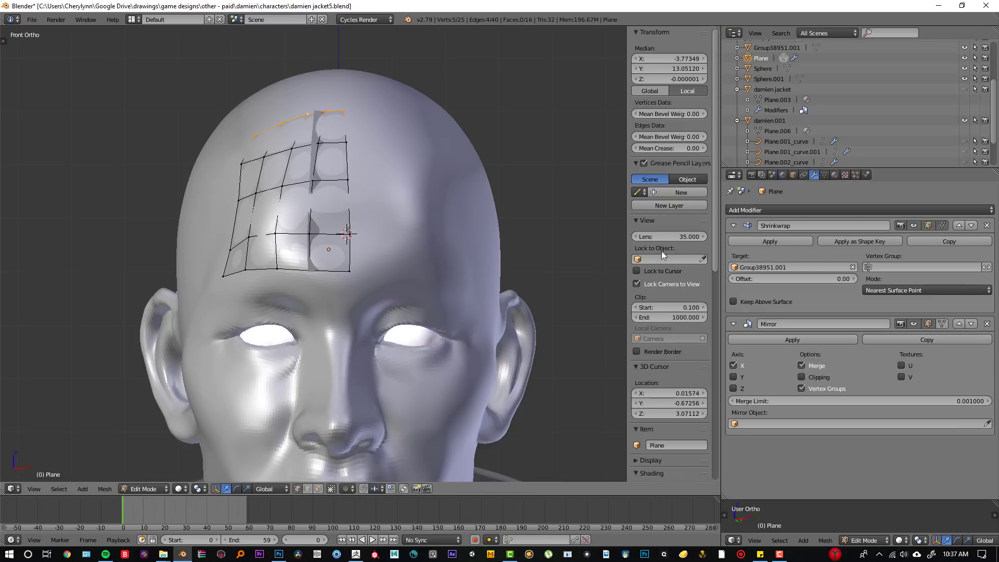
key("Tab")
mouse_move(370, 249)
left_mouse_down()
mouse_move(392, 251)
mouse_move(382, 251)
left_mouse_up()
key("Tab")
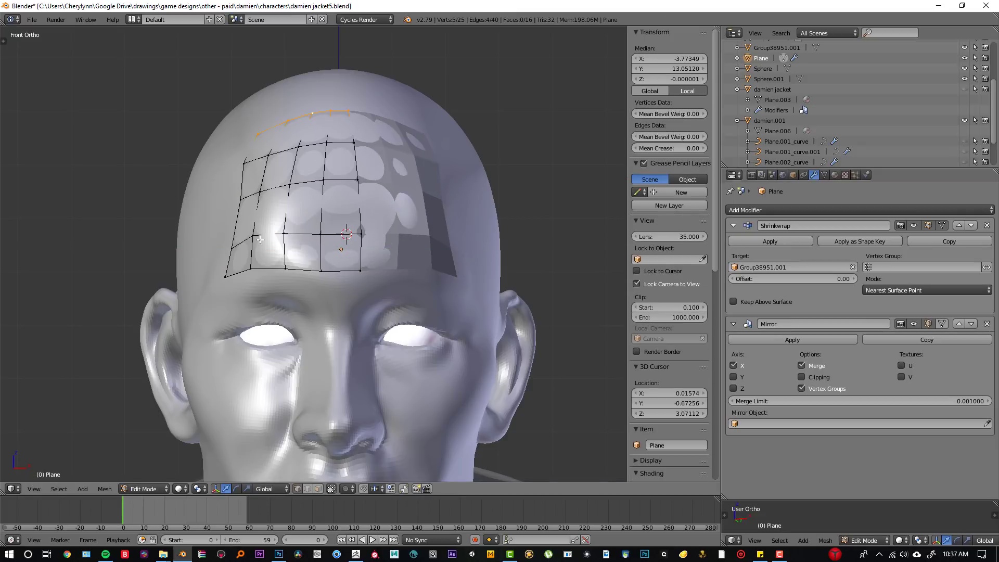
Move all of the forehead mesh's vertices sideways so the inner edge approaches the mirror line
key("a")
key("a")
key("g")
left_click(263, 235)
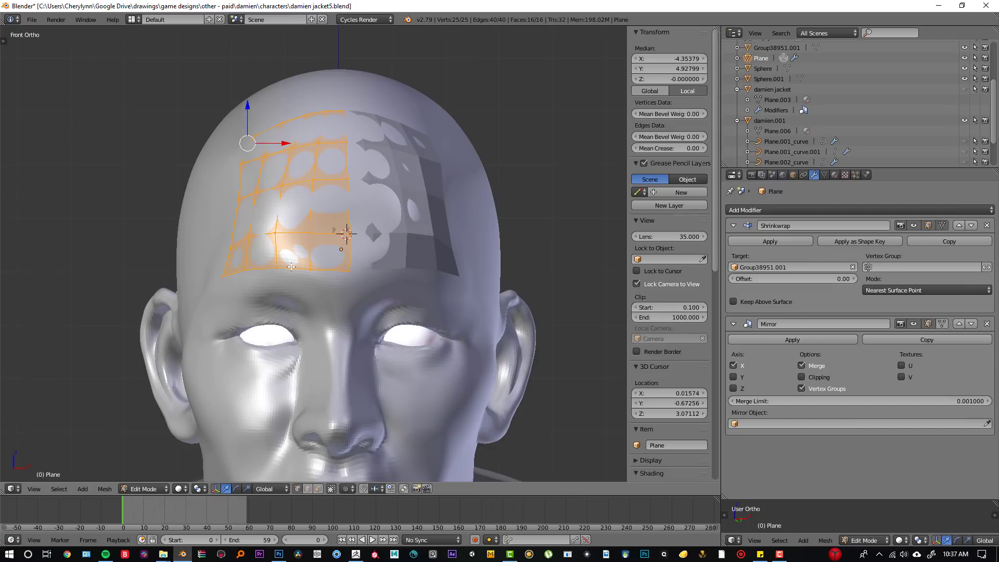
Extrude the forehead mesh's lower edge loop down along Z to the brow line
right_click(301, 272, "alt")
middle_click_drag(306, 287, 308, 225, "shift")
scroll(308, 225, "up", 1)
key("e")
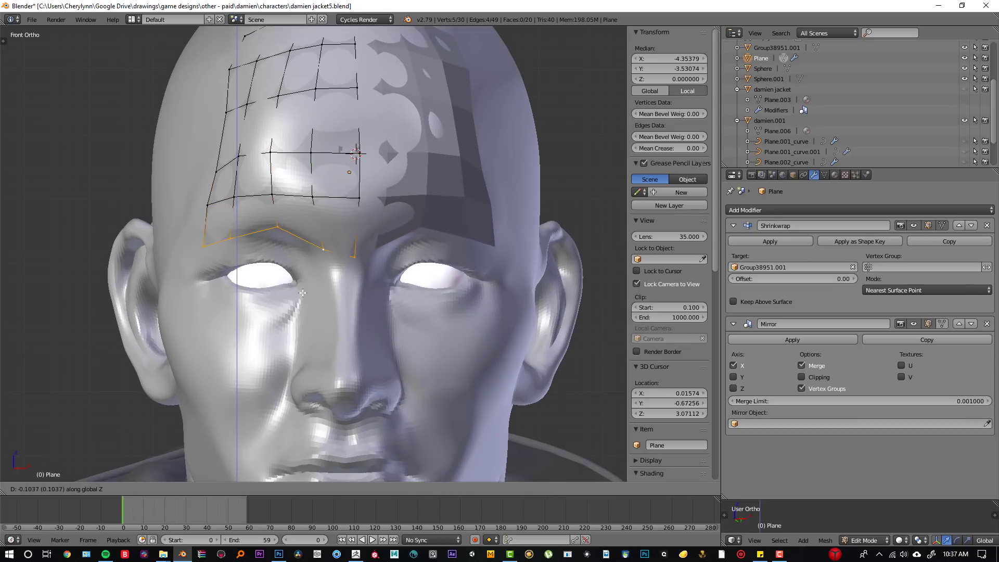
left_click(330, 258)
Extrude the innermost brow edge twice down along Z over the bridge of the nose
right_click(351, 259)
key("e")
key("z")
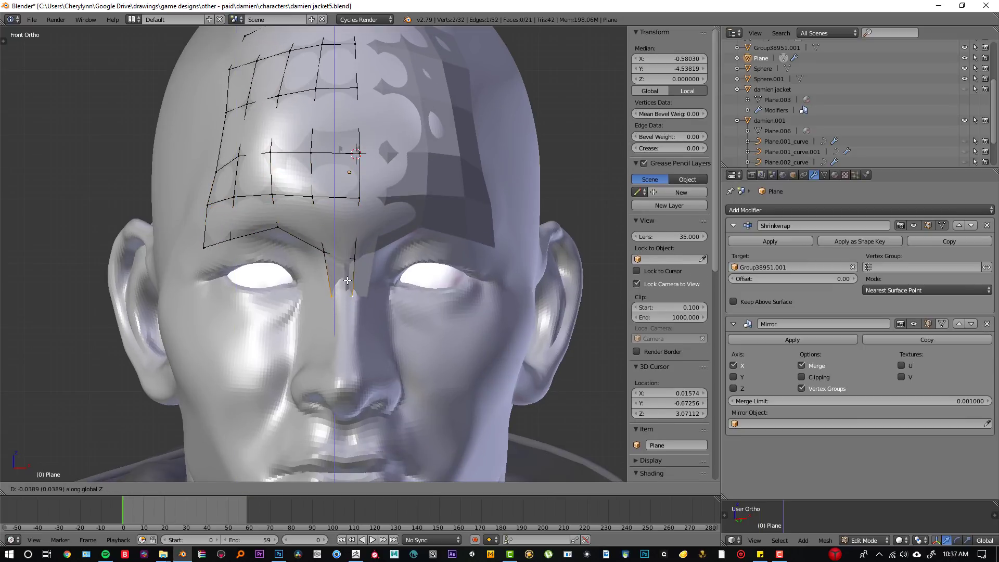
left_click(348, 279)
key("e")
key("z")
left_click(347, 310)
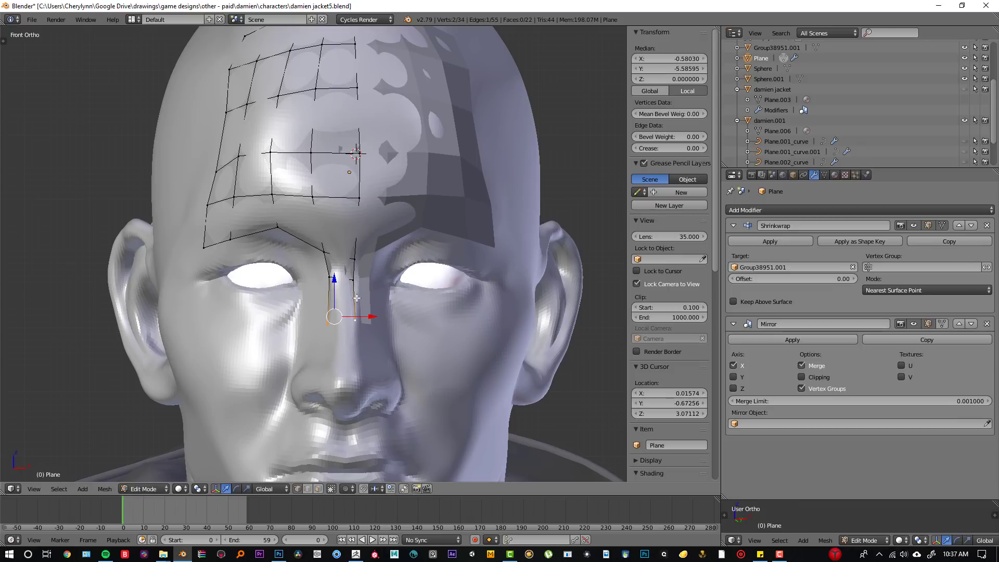
Select the forehead mesh's lower boundary edges along the brow and the side of the nose
right_click(325, 292, "alt")
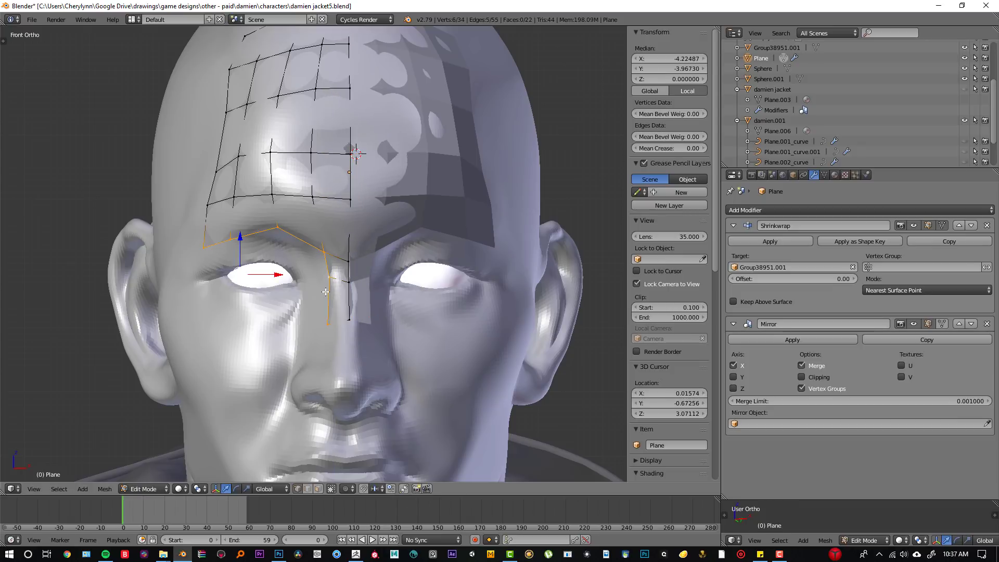
right_click(326, 256)
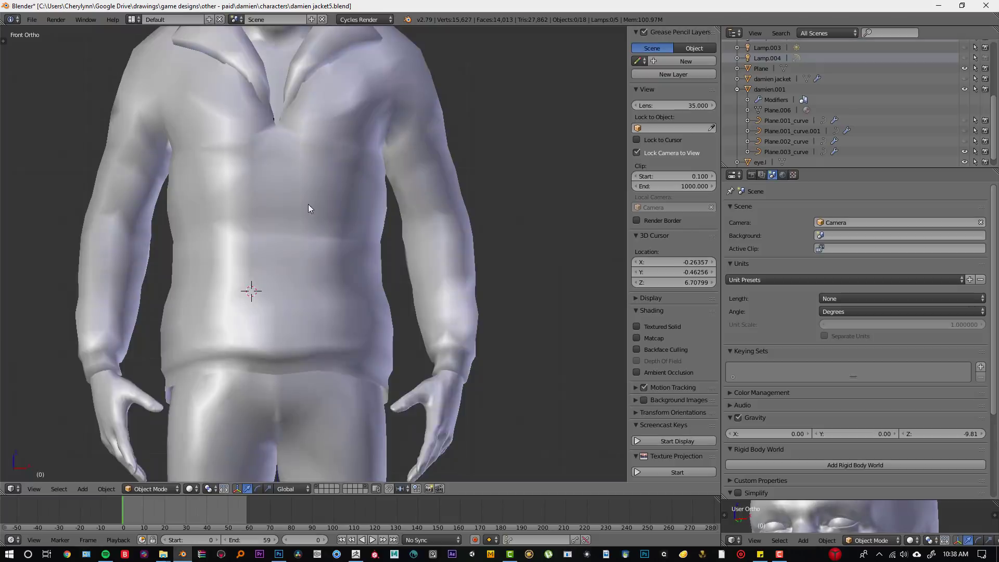
Select the finished full-body character and examine its head and upper body from the front
middle_click_drag(308, 204, 339, 304, "shift")
scroll(336, 406, "up", 4)
scroll(336, 409, "down", 8)
scroll(363, 352, "up", 4)
middle_click_drag(346, 218, 345, 367, "shift")
scroll(346, 366, "up", 4)
middle_click_drag(367, 271, 419, 248, "shift")
right_click(370, 315)
key("Tab")
scroll(371, 312, "up", 1)
scroll(382, 266, "down", 3)
key("KP_1")
scroll(415, 243, "down", 2)
key("Tab")
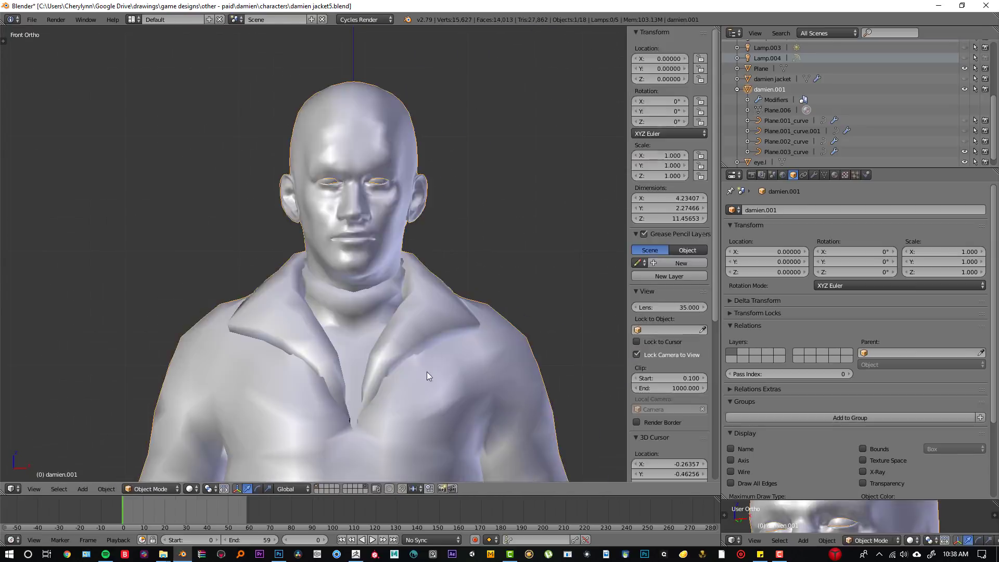
Examine the jacket, collar and arms of the character from angled views in Object Mode
middle_click_drag(429, 382, 399, 245, "shift")
scroll(395, 260, "down", 4)
mouse_move(385, 298)
middle_mouse_down()
mouse_move(415, 218)
mouse_move(357, 223)
mouse_move(410, 276)
mouse_move(461, 283)
mouse_move(384, 283)
mouse_move(339, 303)
mouse_move(370, 290)
middle_mouse_up()
scroll(460, 284, "up", 2)
middle_click_drag(344, 170, 349, 348, "shift")
scroll(348, 348, "up", 2)
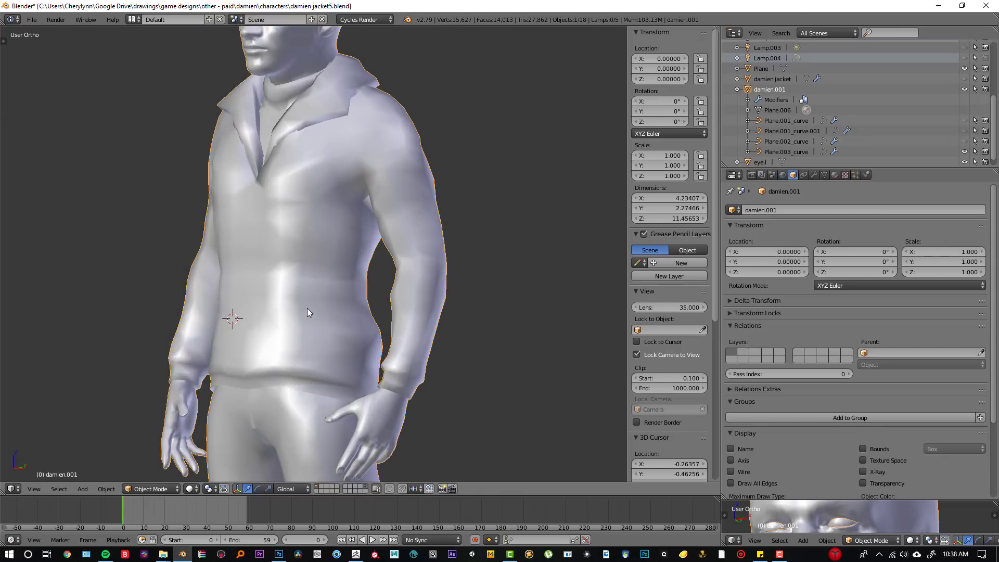
middle_click_drag(305, 306, 249, 314)
middle_click_drag(461, 303, 392, 298)
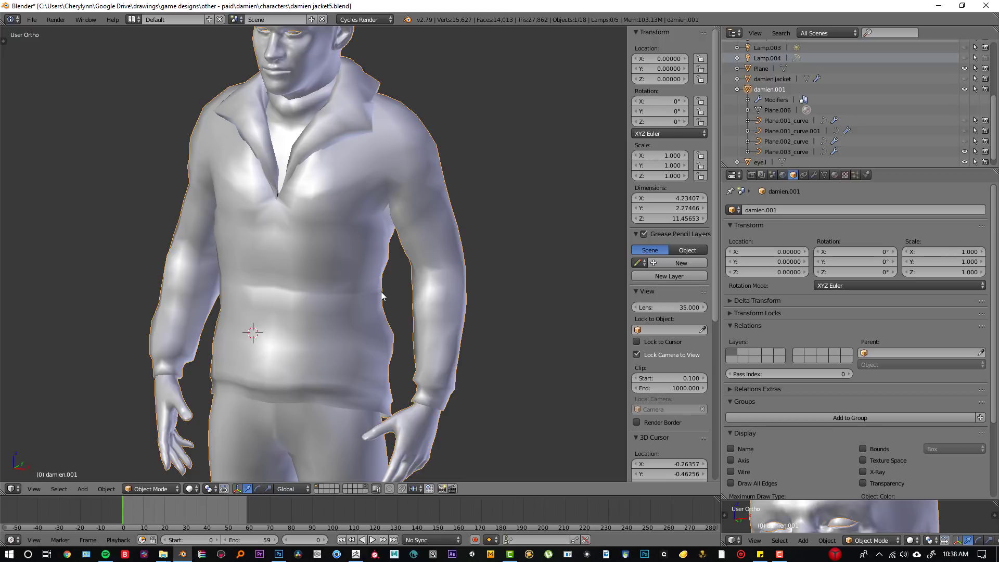
middle_click_drag(381, 291, 346, 282)
Enter Edit Mode on the character and examine the topology and seams of the torso, hands and legs
key("Tab")
middle_click_drag(351, 372, 357, 219, "shift")
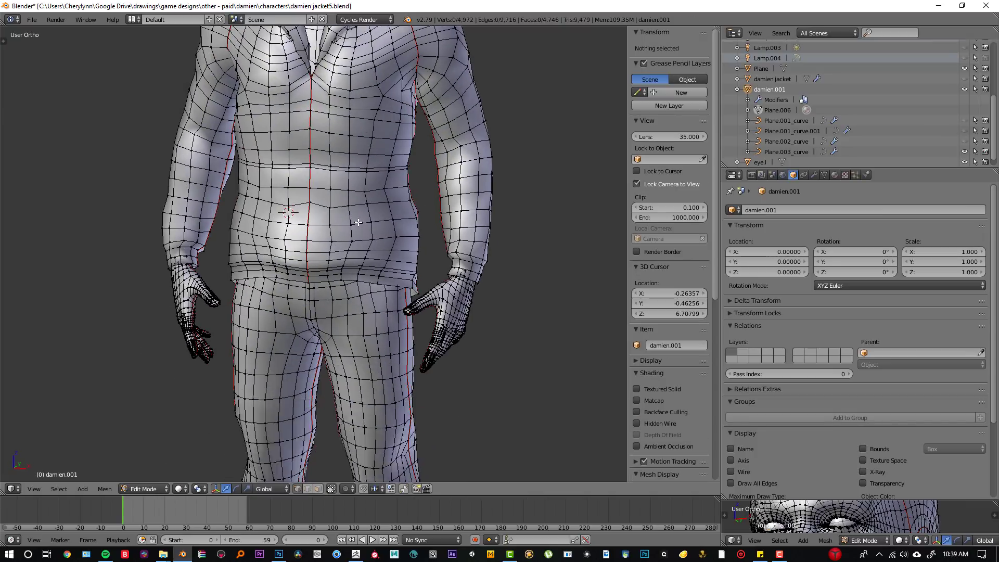
scroll(345, 212, "down", 3)
middle_click_drag(413, 367, 383, 318)
middle_click_drag(384, 394, 386, 309, "shift")
scroll(385, 308, "up", 2)
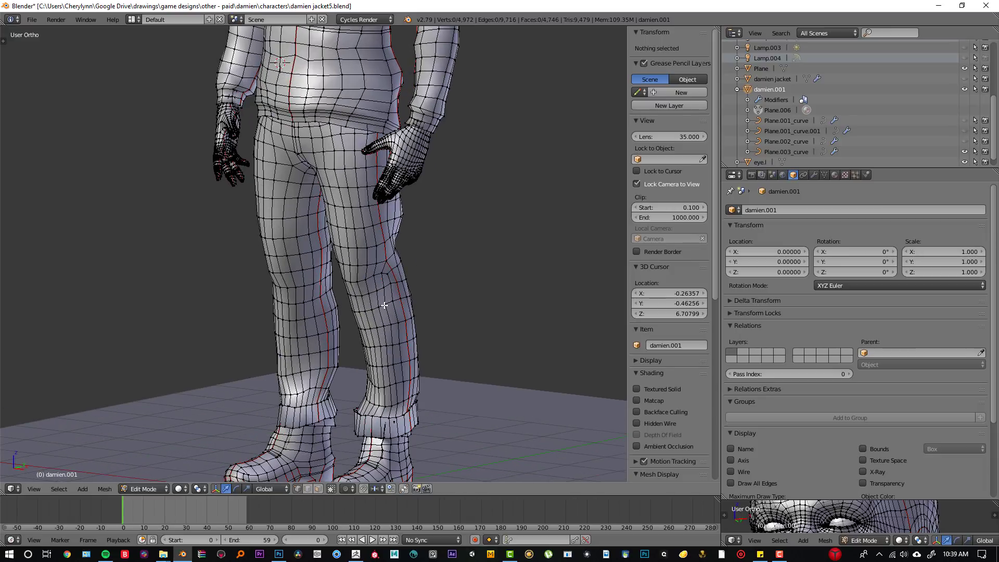
middle_click_drag(390, 363, 258, 281)
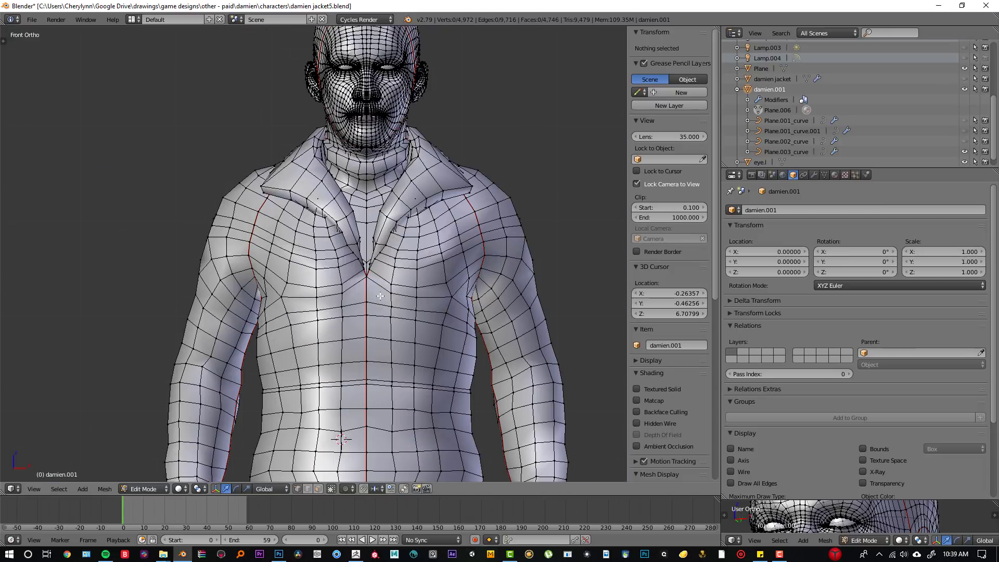
Examine the character's head and collar up close, with and without the mesh wireframe
middle_click_drag(491, 157, 336, 316, "shift")
scroll(457, 283, "up", 4)
key("Tab")
scroll(426, 429, "down", 3)
scroll(418, 296, "up", 3)
scroll(336, 311, "down", 1)
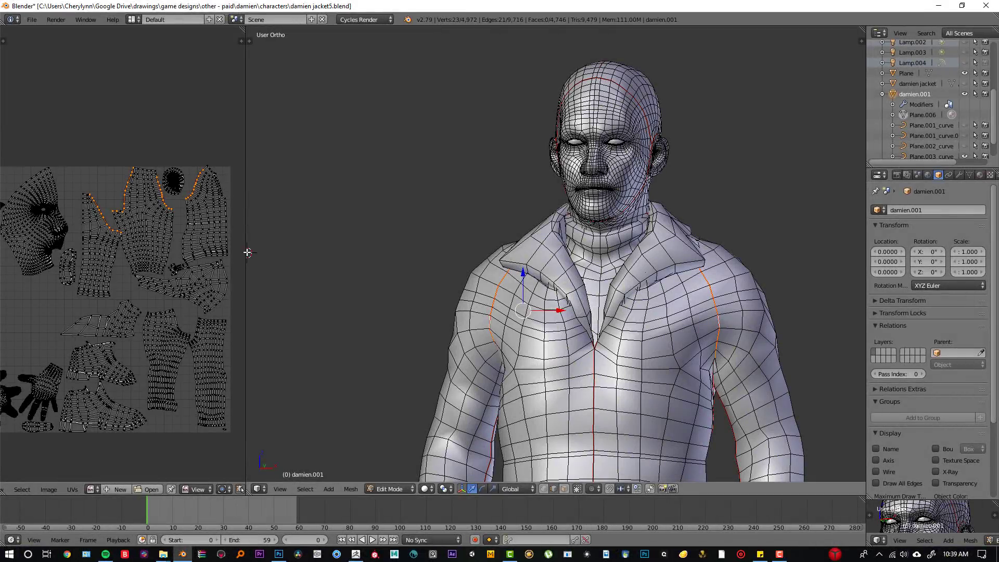
Enlarge the UV editor to show the full layout, set the front view and clear the mesh selection
left_click_drag(248, 252, 379, 252)
scroll(254, 273, "up", 1)
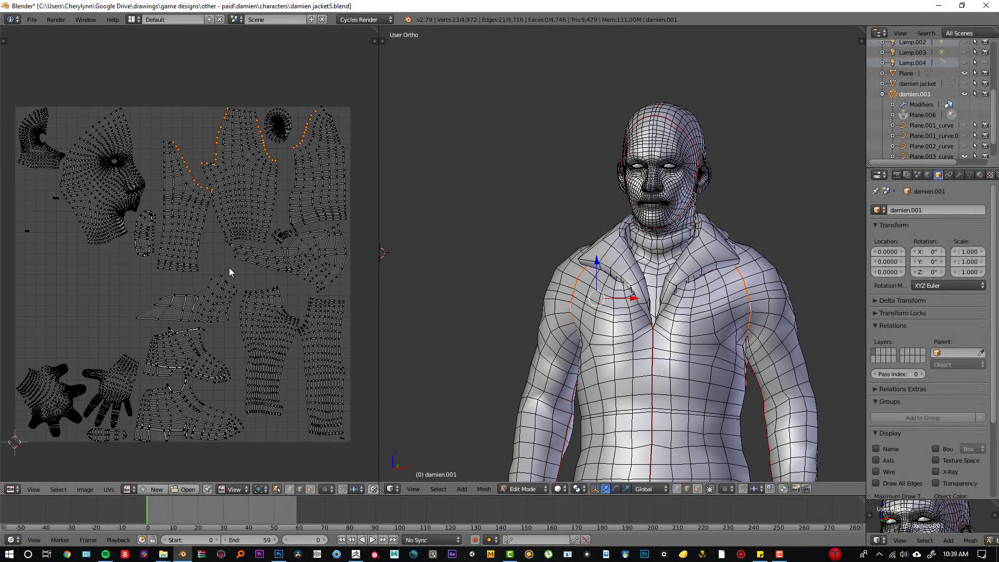
key("KP_1")
key("a")
key("a")
Pick the shoulder seam's edge loop where the sleeve meets the jacket body
scroll(735, 212, "up", 1)
scroll(736, 213, "up", 4)
middle_click_drag(736, 212, 645, 177)
scroll(677, 292, "down", 3)
middle_click_drag(747, 389, 700, 242, "shift")
right_click(718, 235, "alt")
right_click(717, 235, "alt")
Switch to face selection and select the sleeve's linked faces to highlight their UV island, undoing the unwrap attempt
left_click(699, 479)
left_click(699, 488)
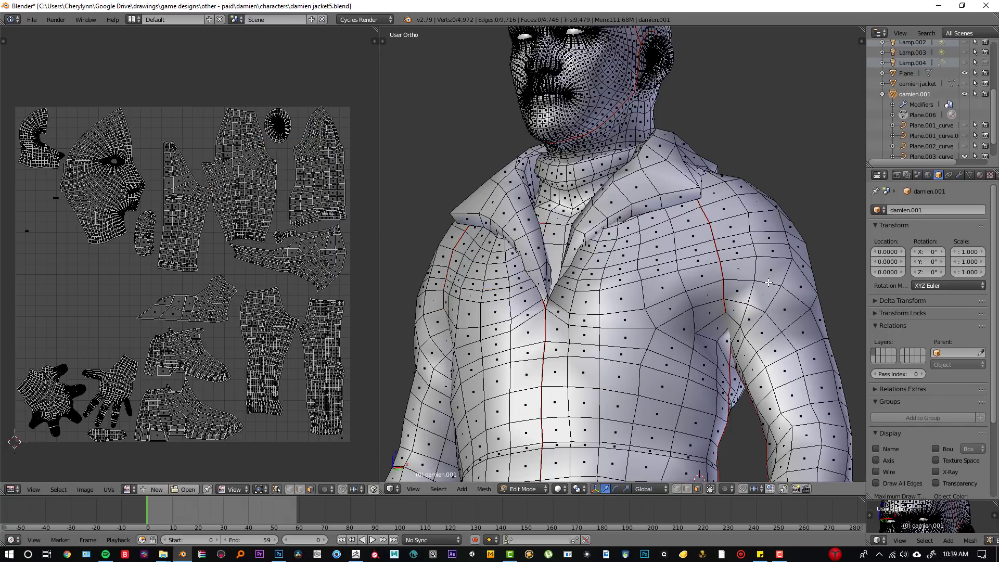
key("l")
key("u")
left_click(769, 284)
key("ctrl+z")
scroll(634, 244, "down", 3)
key("KP_1")
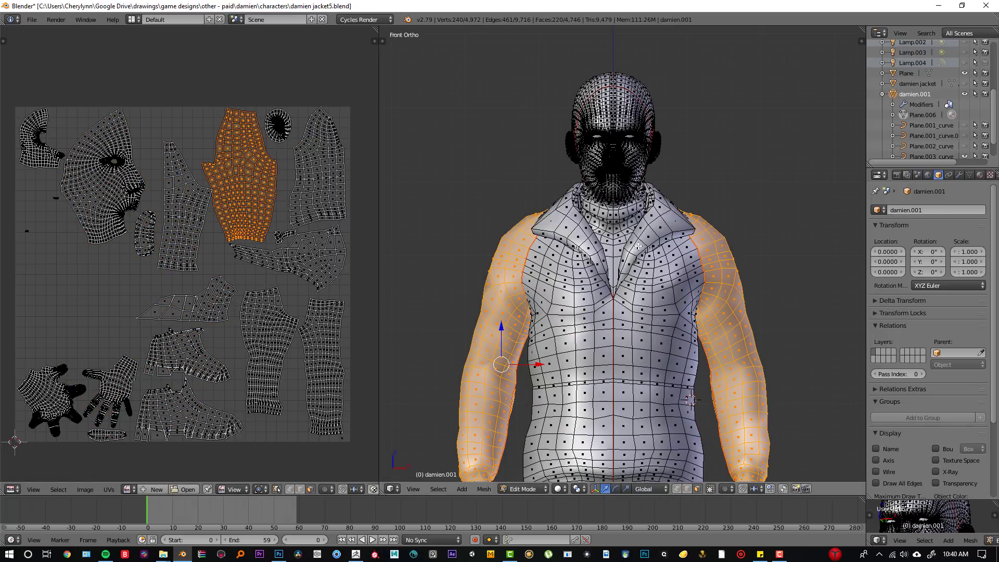
Examine the character's body mesh from the front, toggling between Object Mode and Edit Mode
key("Tab")
key("Tab")
scroll(711, 276, "up", 3)
scroll(713, 273, "down", 1)
middle_click_drag(662, 359, 679, 189, "shift")
scroll(314, 297, "down", 1)
middle_click_drag(630, 427, 630, 272, "shift")
key("Tab")
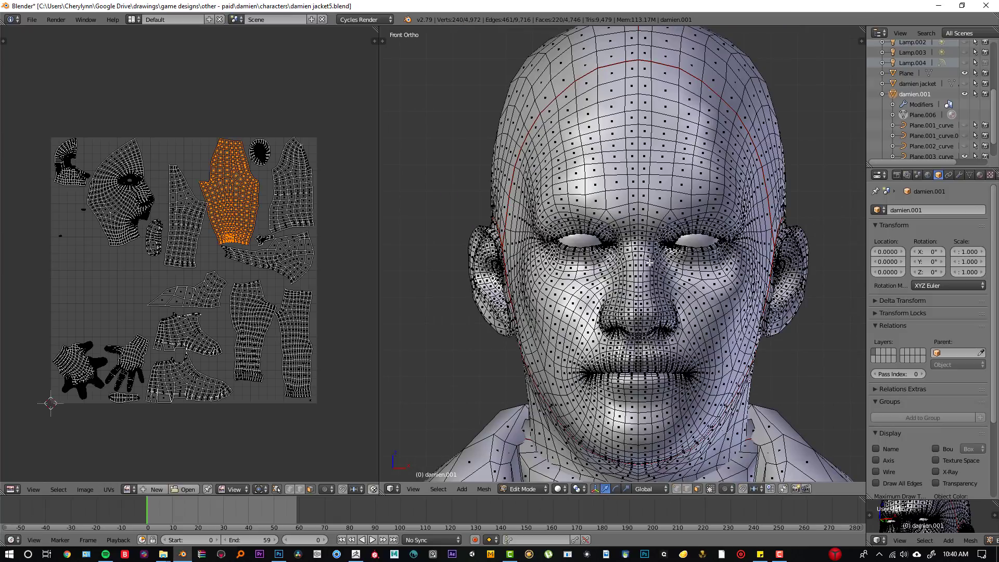
Select the whole mesh, return to Object Mode and view the character from the front
key("a")
key("a")
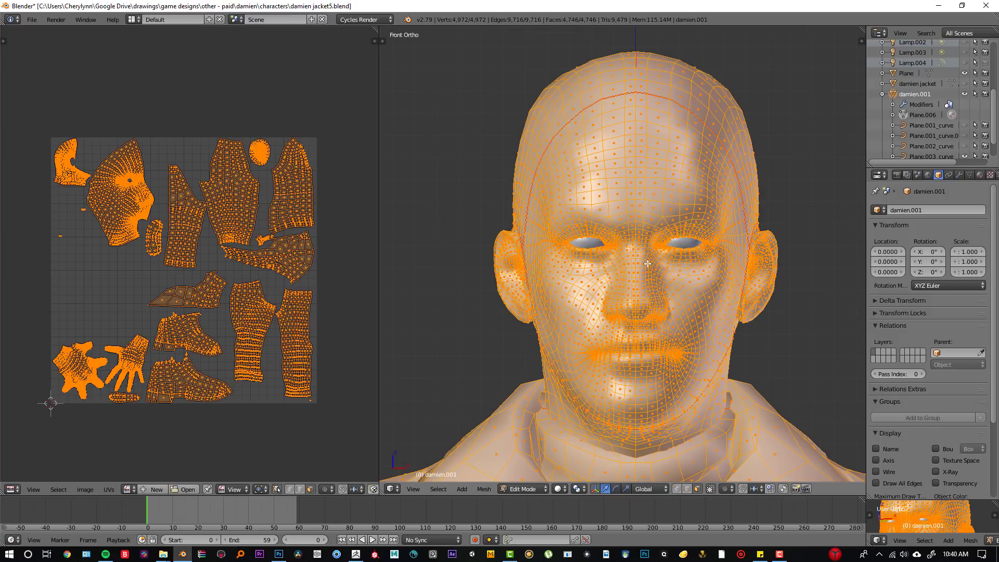
key("Tab")
middle_click_drag(681, 226, 562, 290)
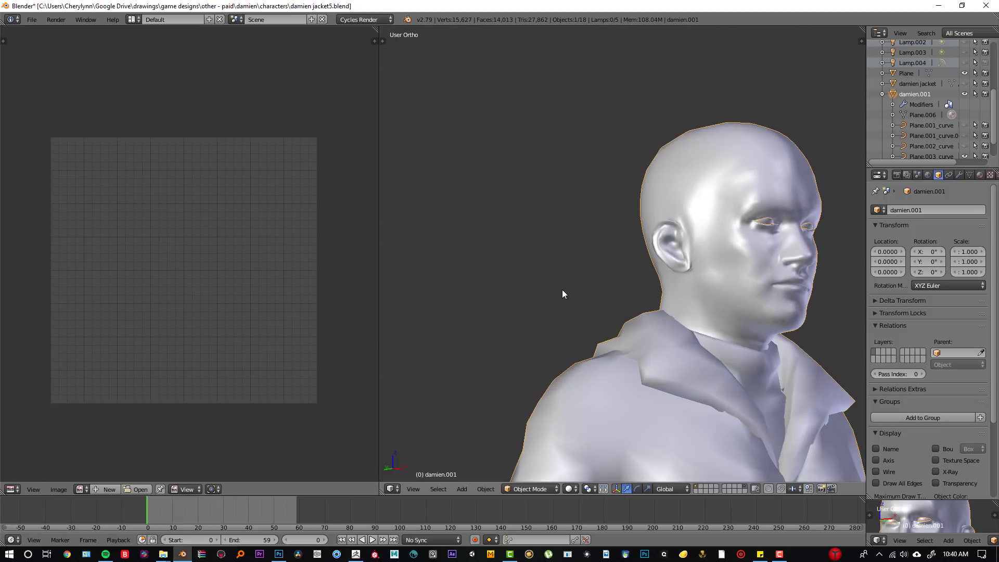
key("KP_1")
scroll(562, 289, "down", 3)
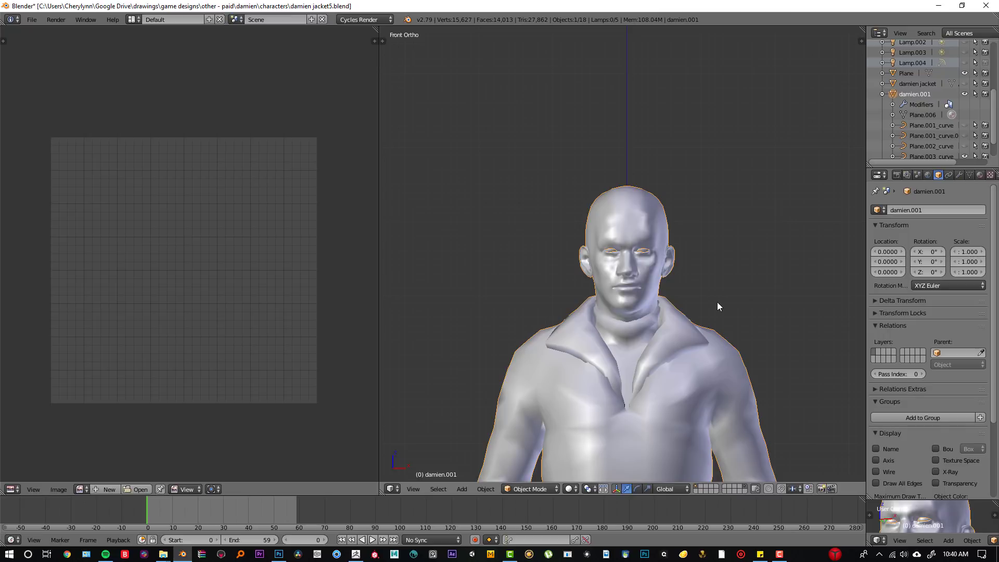
scroll(717, 306, "up", 1)
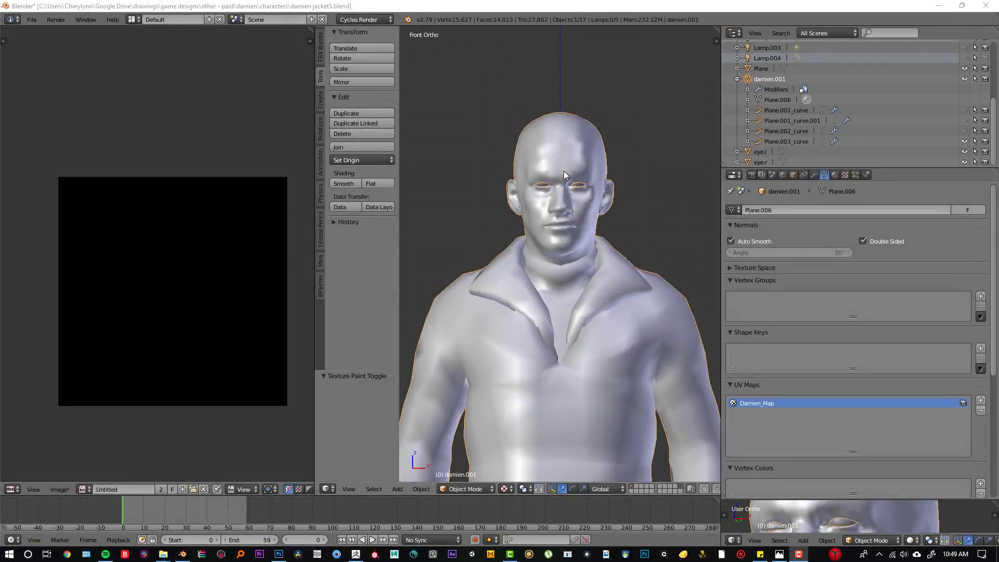
scroll(567, 251, "down", 5)
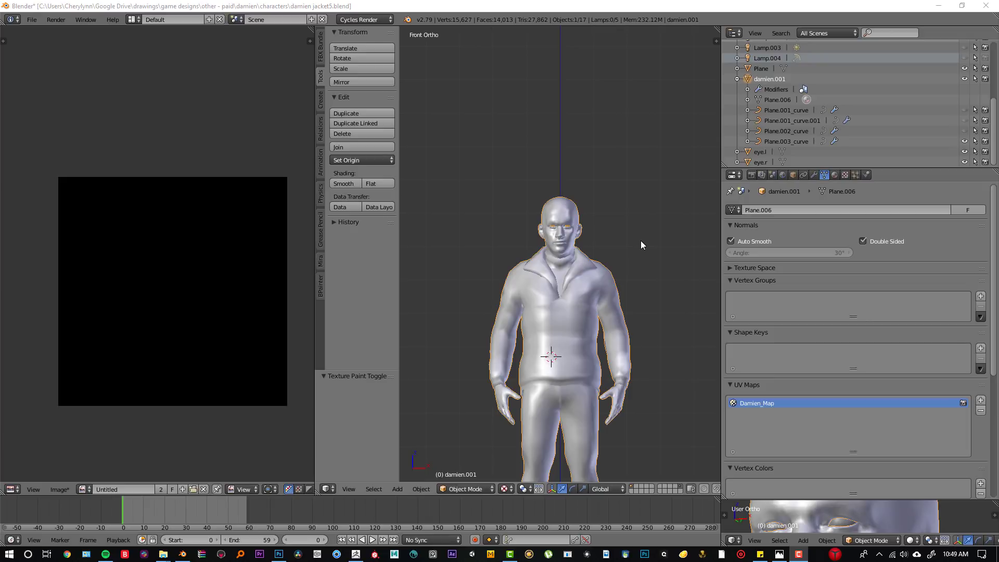
scroll(564, 264, "up", 2)
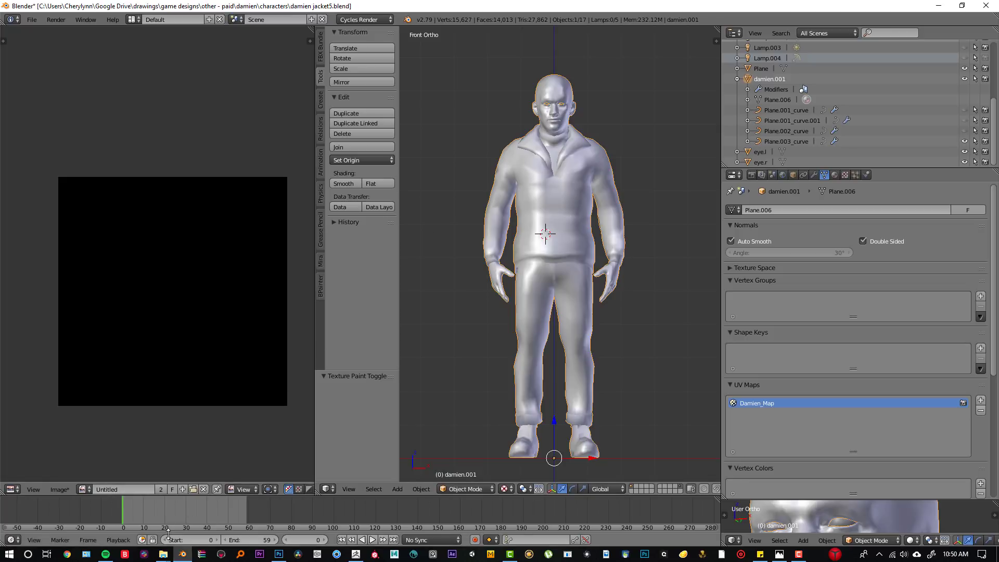
Switch to the Photos app, examine the character sheet's front and side views and clothing references, and return to Blender
left_click(779, 553)
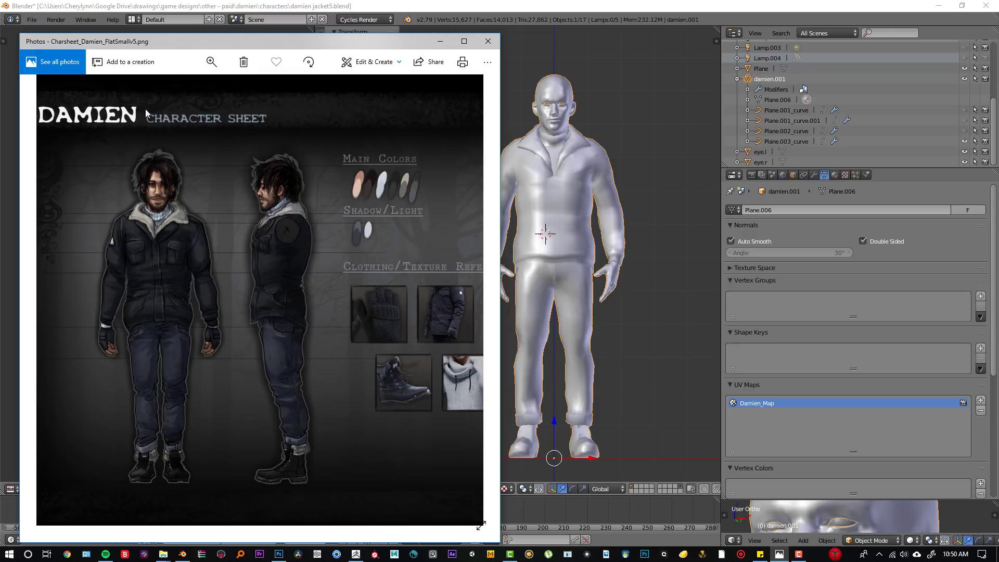
left_click_drag(237, 219, 258, 201)
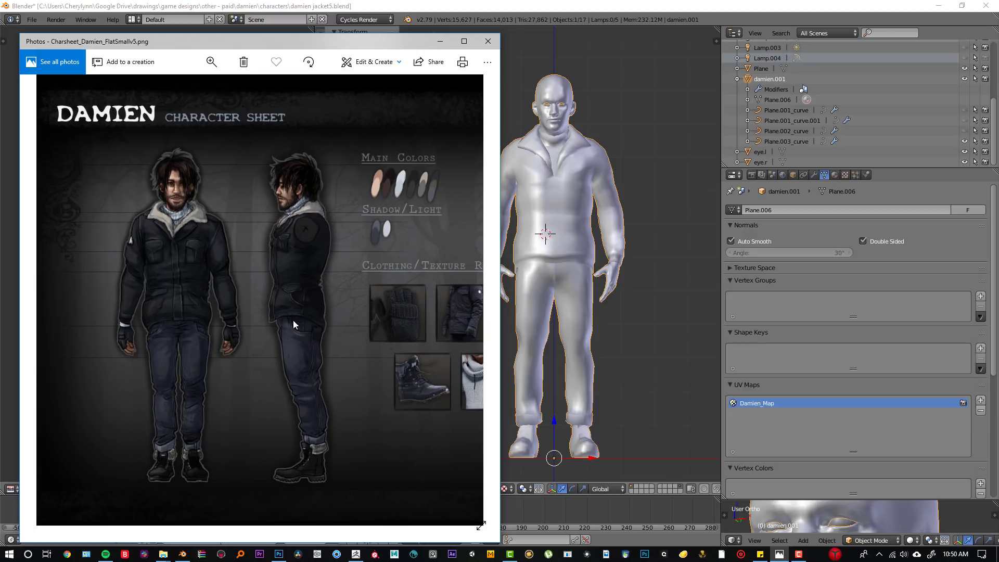
left_click_drag(295, 320, 305, 302)
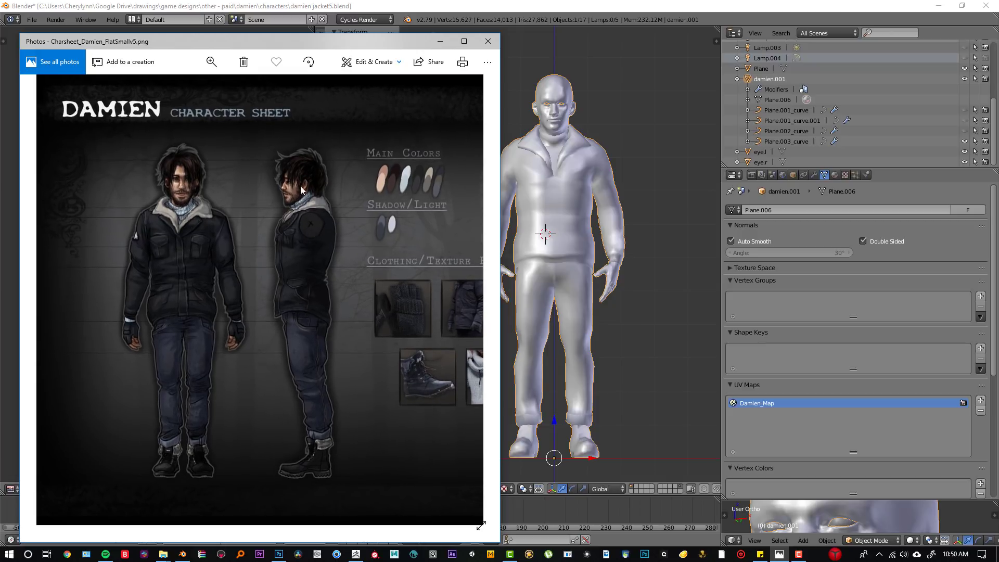
left_click_drag(468, 344, 405, 346)
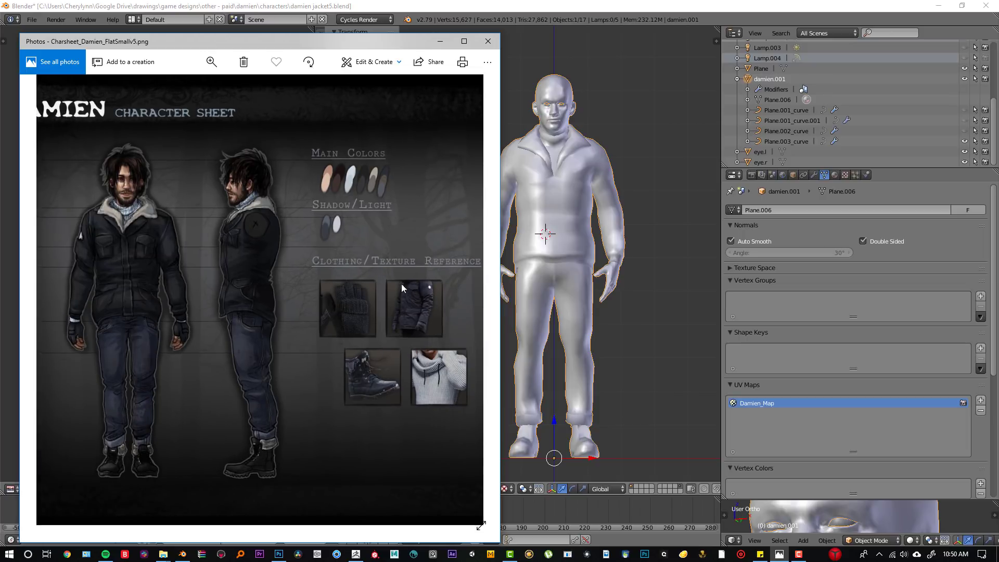
mouse_move(423, 339)
left_mouse_down()
mouse_move(285, 342)
mouse_move(417, 345)
left_mouse_up()
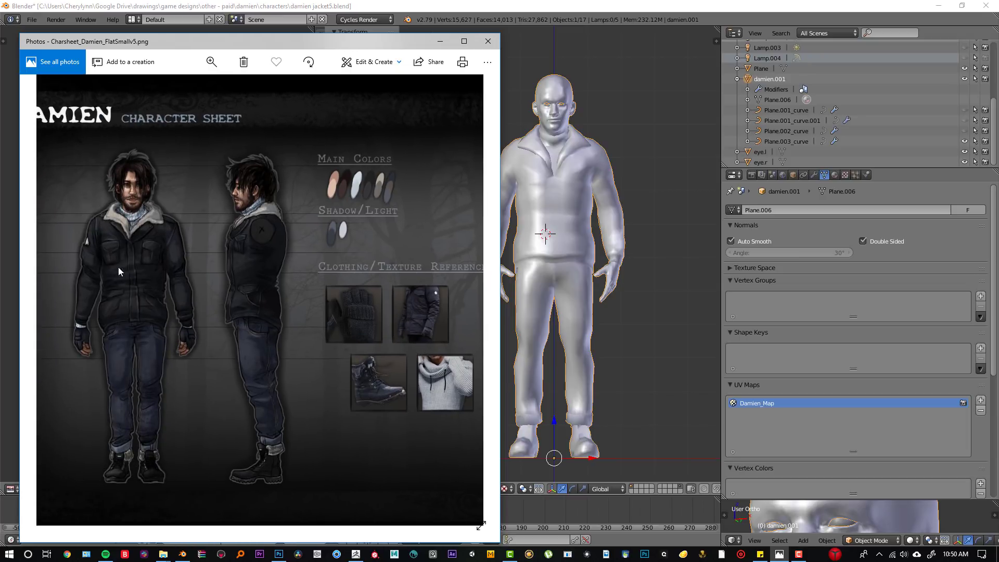
left_click_drag(134, 262, 284, 256)
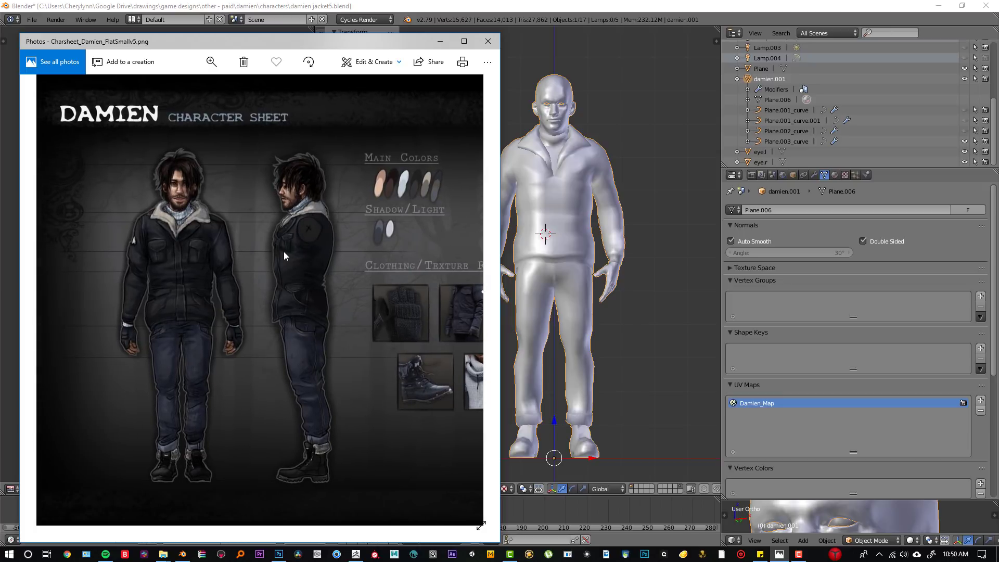
left_click(608, 110)
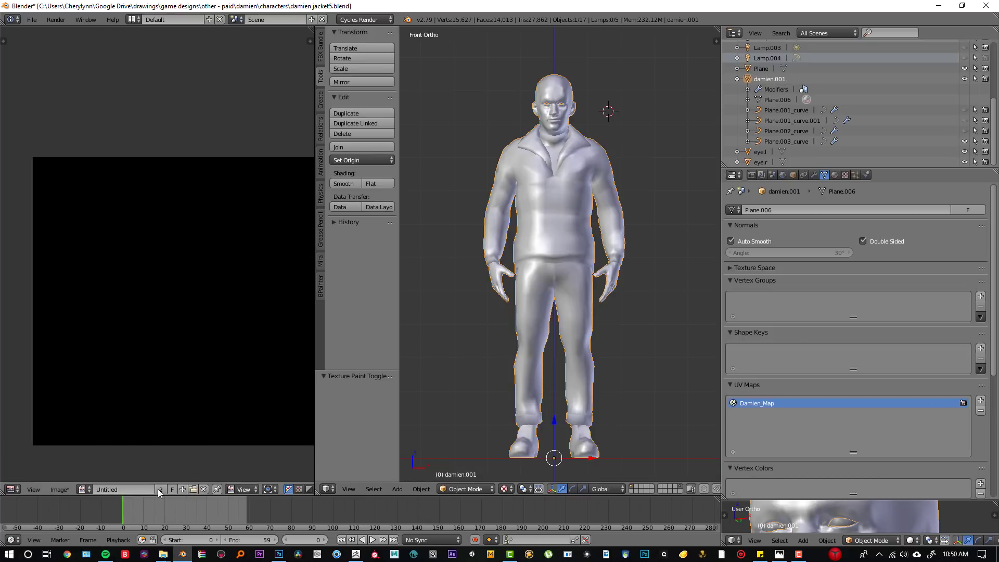
Open the reference picture damien front full.png in the image editor and frame it beside the model
left_click(183, 489)
left_click(193, 489)
double_click(192, 405)
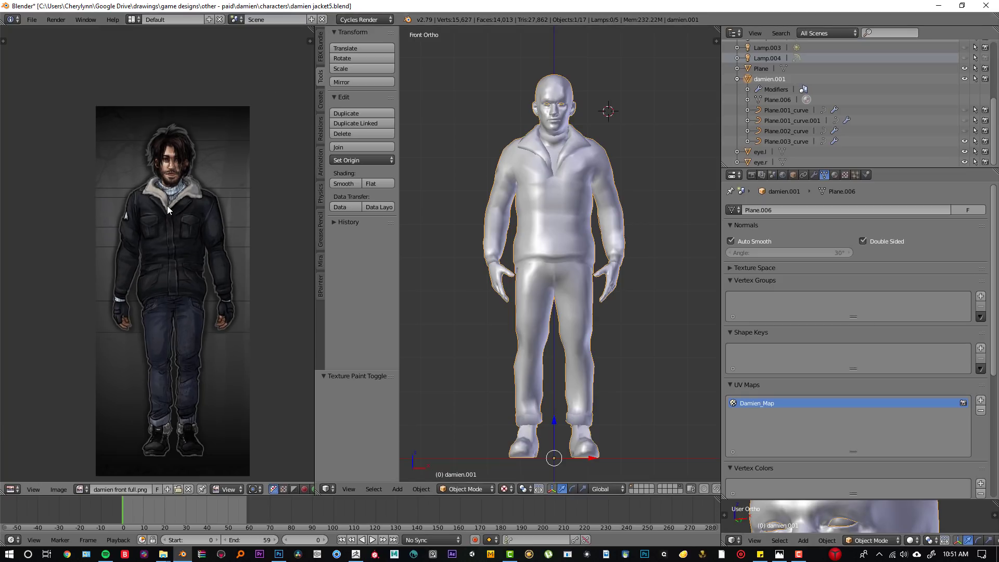
middle_click_drag(158, 226, 139, 207)
scroll(561, 167, "up", 1)
scroll(560, 182, "down", 1)
middle_click_drag(508, 260, 518, 264, "shift")
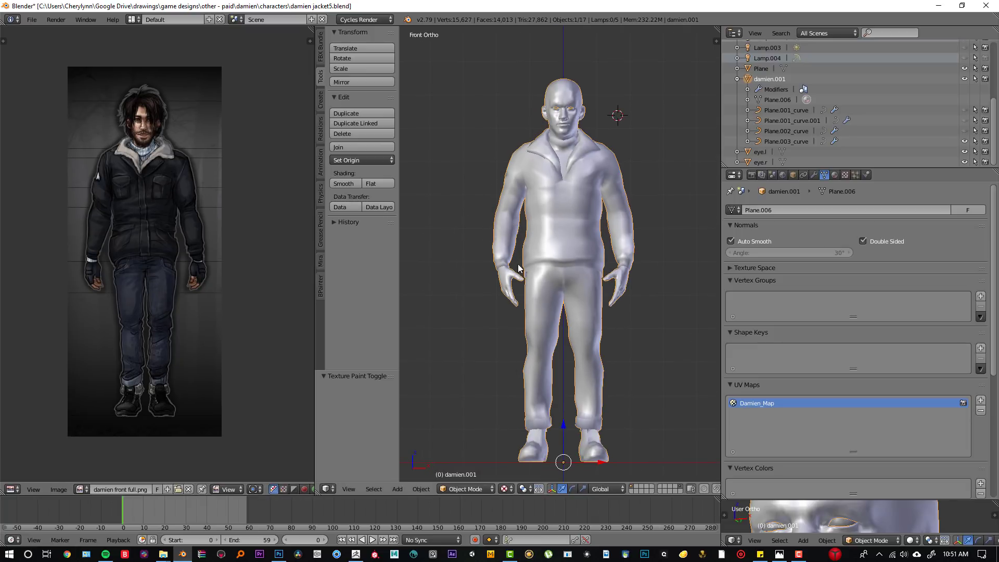
Switch the character to Texture Paint mode
left_click(469, 489)
left_click(473, 420)
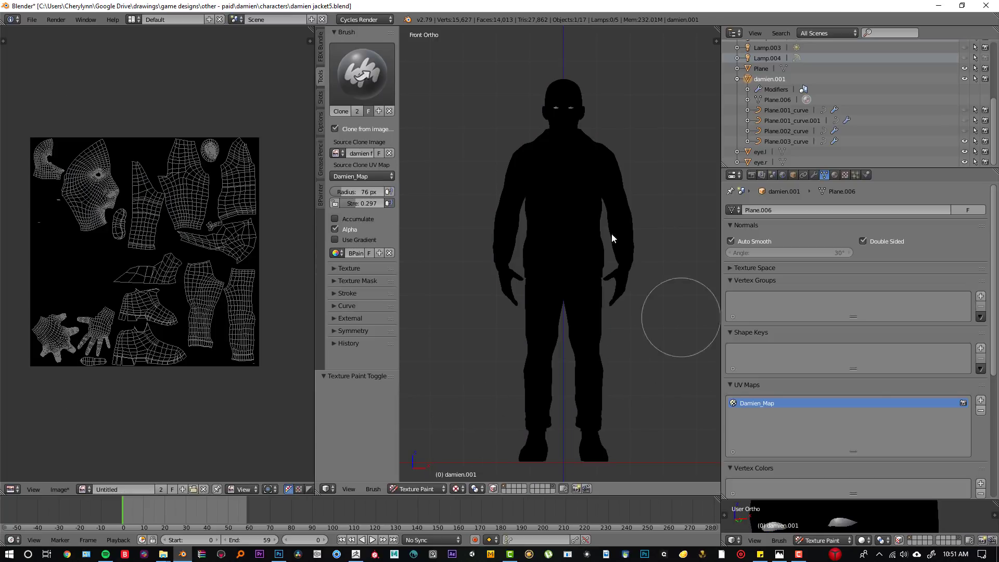
scroll(586, 183, "down", 1)
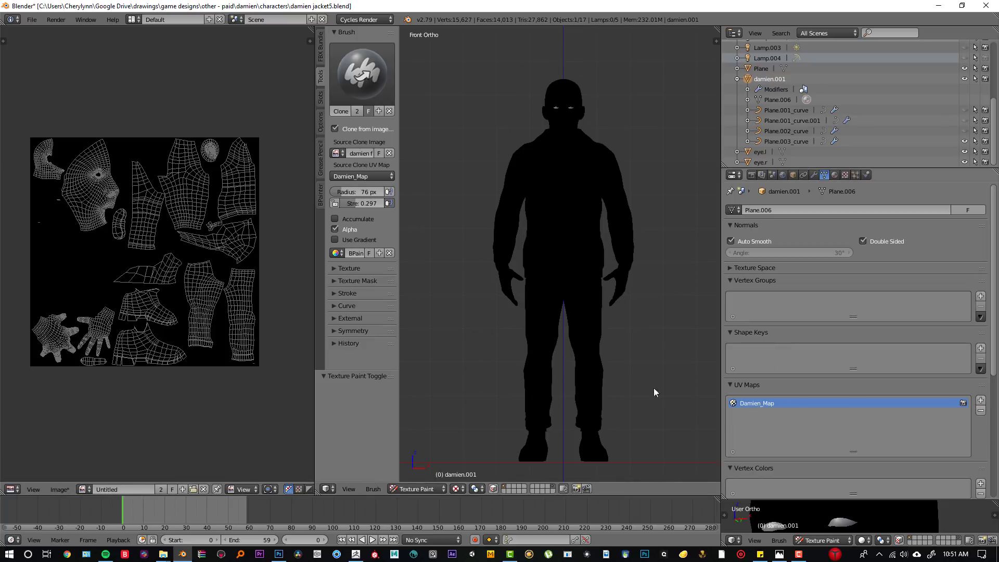
Add a UV map named "front full" to the character and make it the active map for rendering
left_click(980, 400)
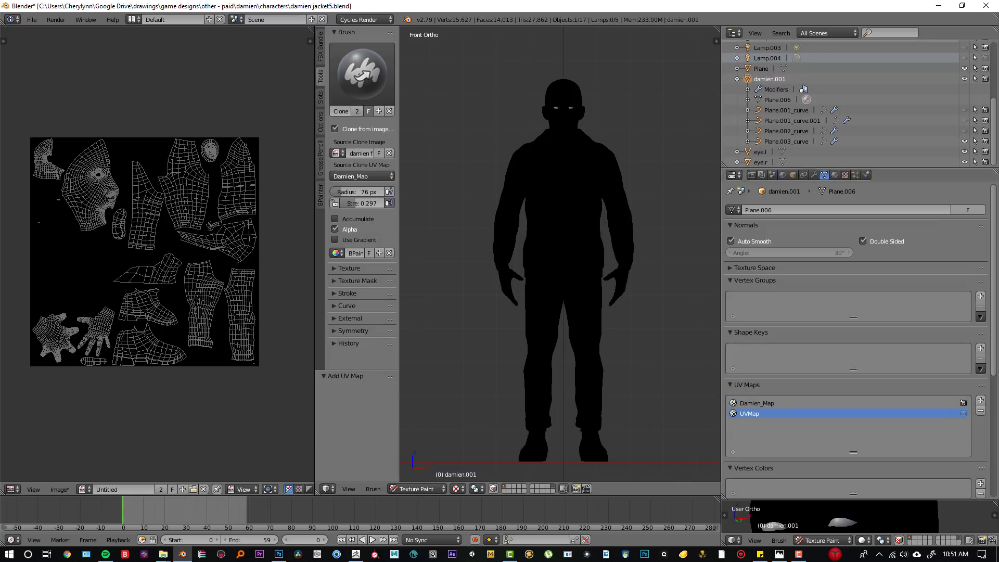
double_click(759, 417)
type("front full")
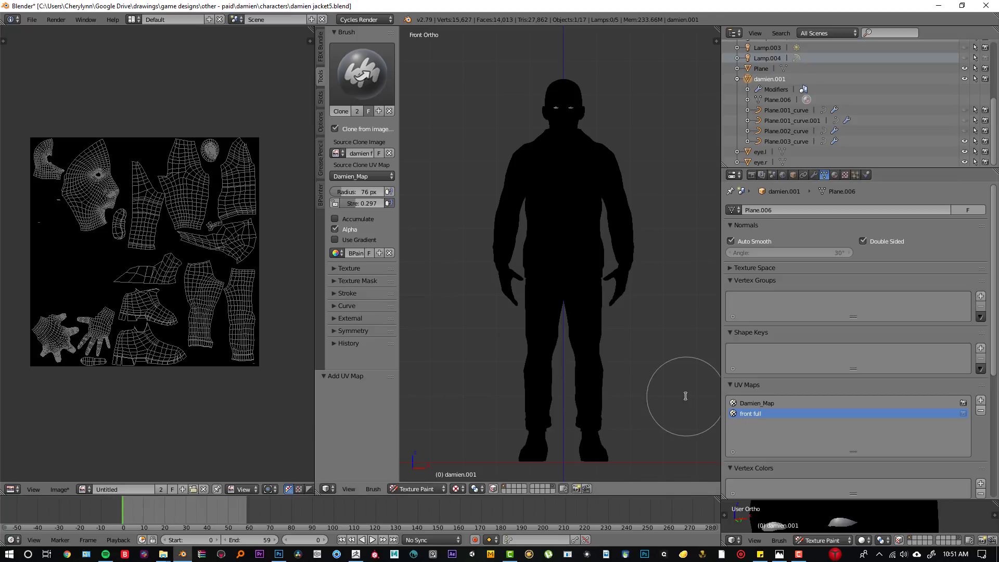
left_click(964, 413)
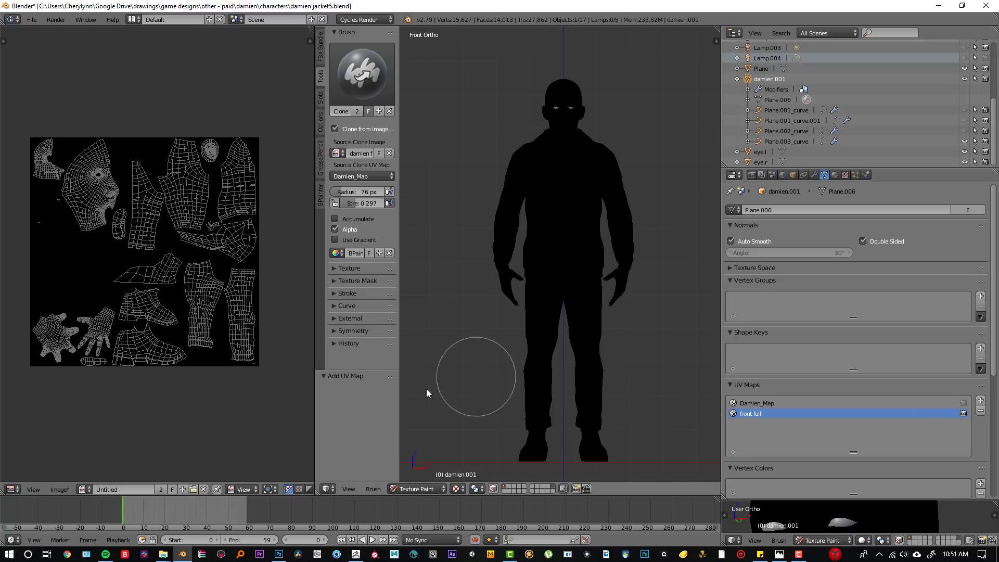
Display damien front full.png behind the UV layout in the image editor
left_click(81, 490)
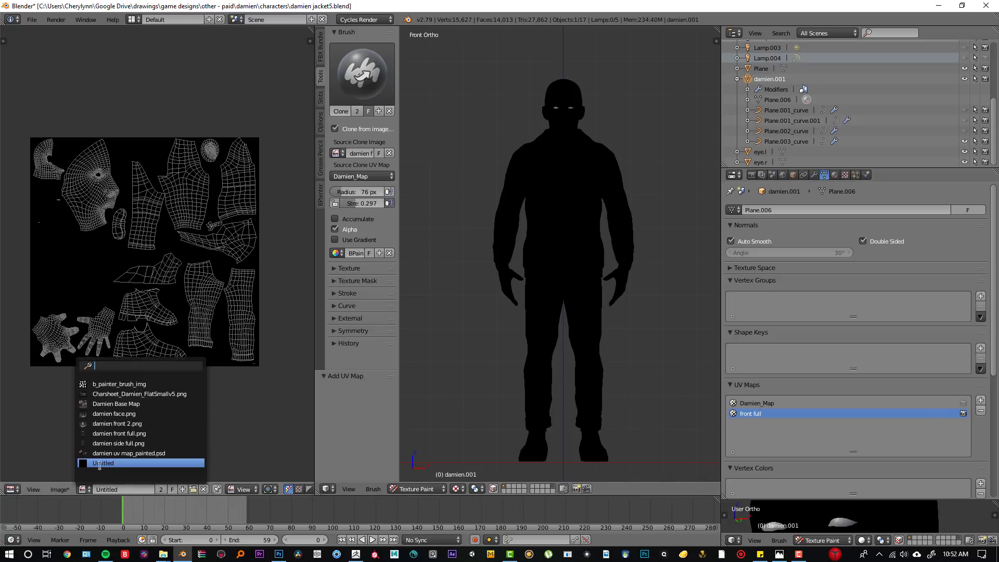
left_click(119, 433)
scroll(171, 249, "up", 2)
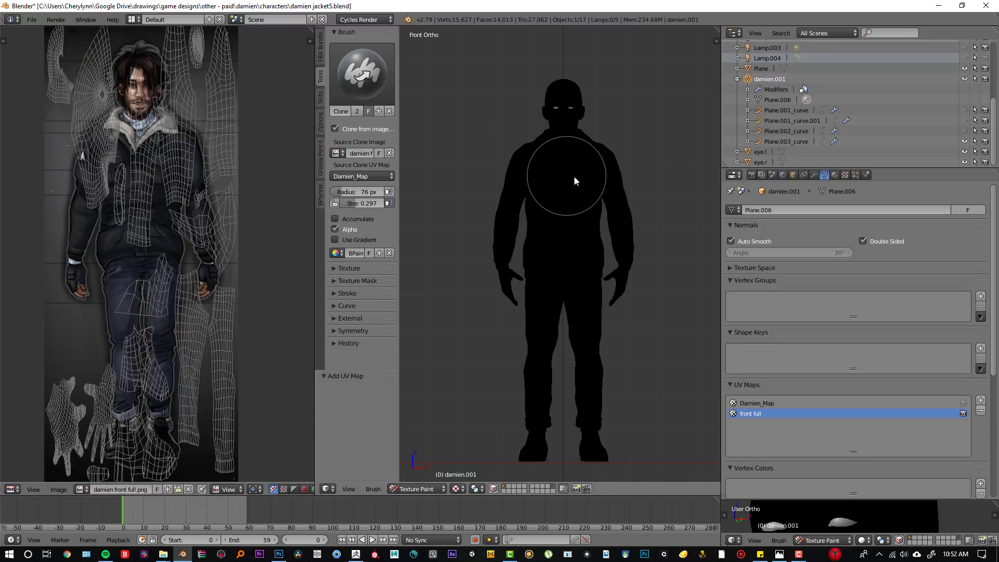
Select the whole character mesh in Edit Mode and project its UVs from the front view
key("Tab")
key("a")
key("u")
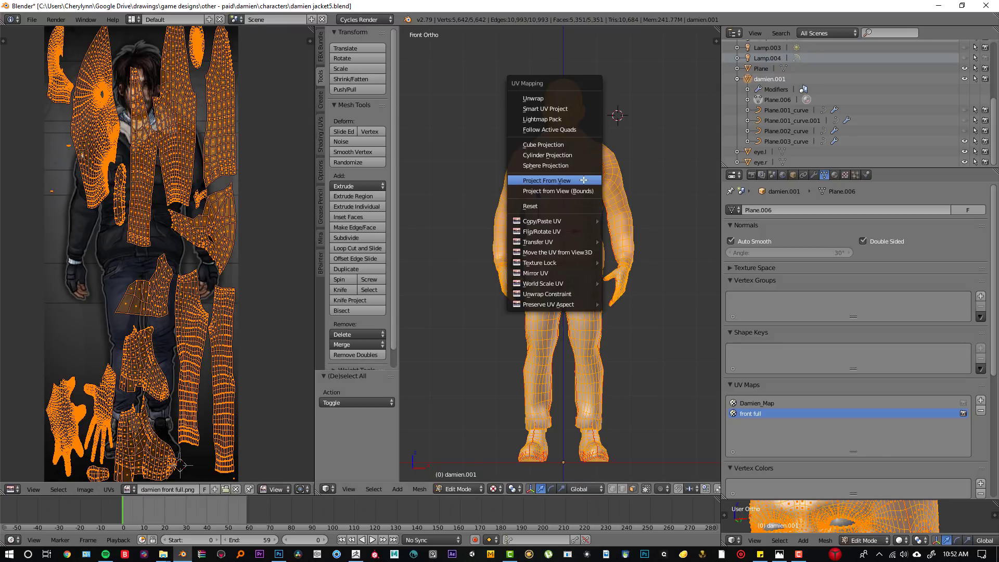
left_click(583, 180)
Scale the projected UVs along X and move them over the figure in the reference picture
scroll(186, 237, "up", 2)
key("s")
key("x")
left_click(229, 234)
key("g")
left_click(203, 222)
key("s")
key("x")
left_click(228, 223)
Refine the projected UVs' X scale and position so the mesh centre line matches the middle of the reference figure
scroll(191, 210, "up", 2)
middle_click_drag(191, 212, 187, 273)
scroll(187, 273, "down", 2)
key("s")
key("x")
left_click(215, 260)
key("g")
left_click(217, 270)
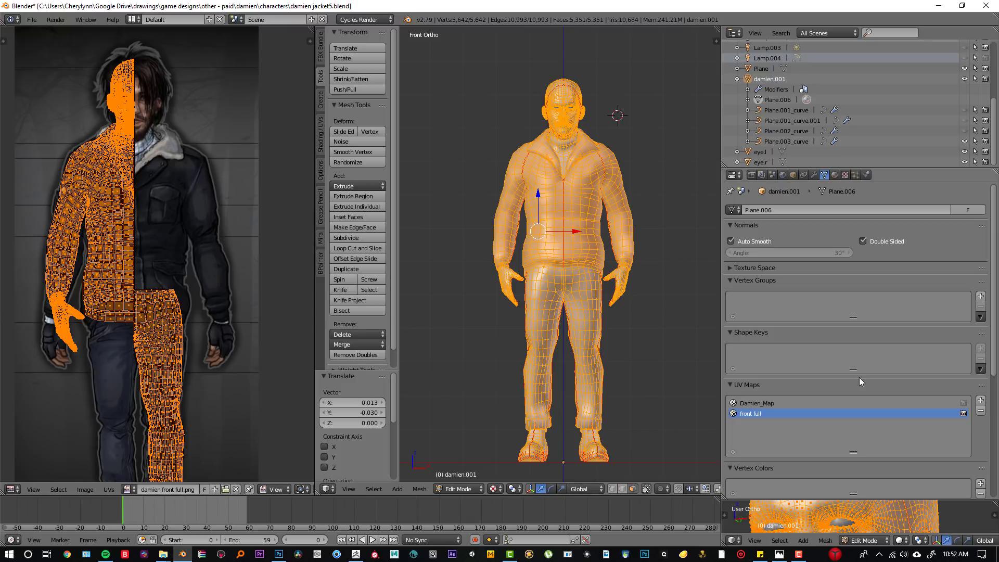
scroll(134, 180, "up", 1)
middle_click_drag(133, 175, 136, 238)
key("g")
left_click(135, 241)
Select only the face's linked island, scale its UVs by 1.144 and shift them onto the reference face
key("a")
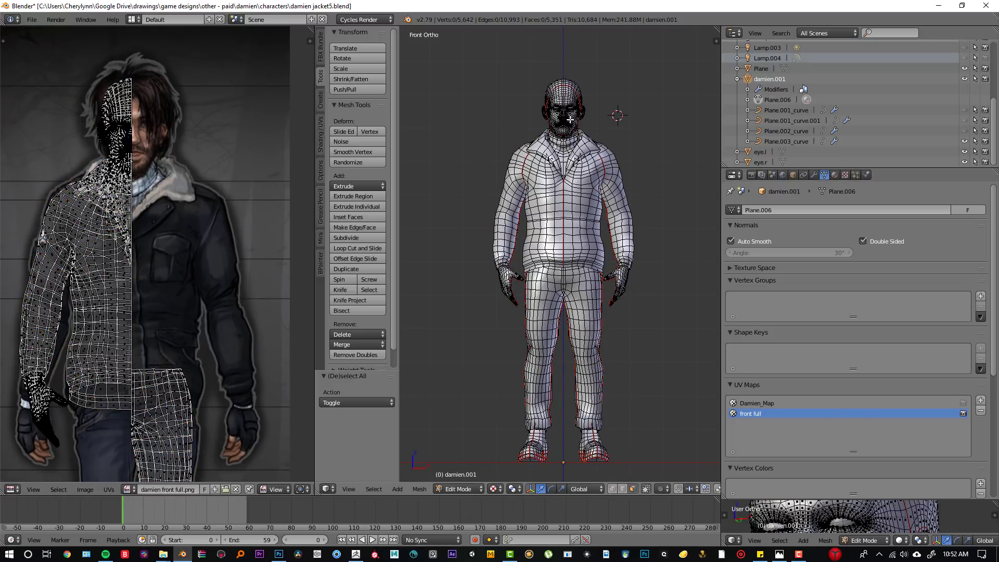
key("l")
scroll(156, 213, "up", 4)
key("s")
left_click(163, 220)
key("g")
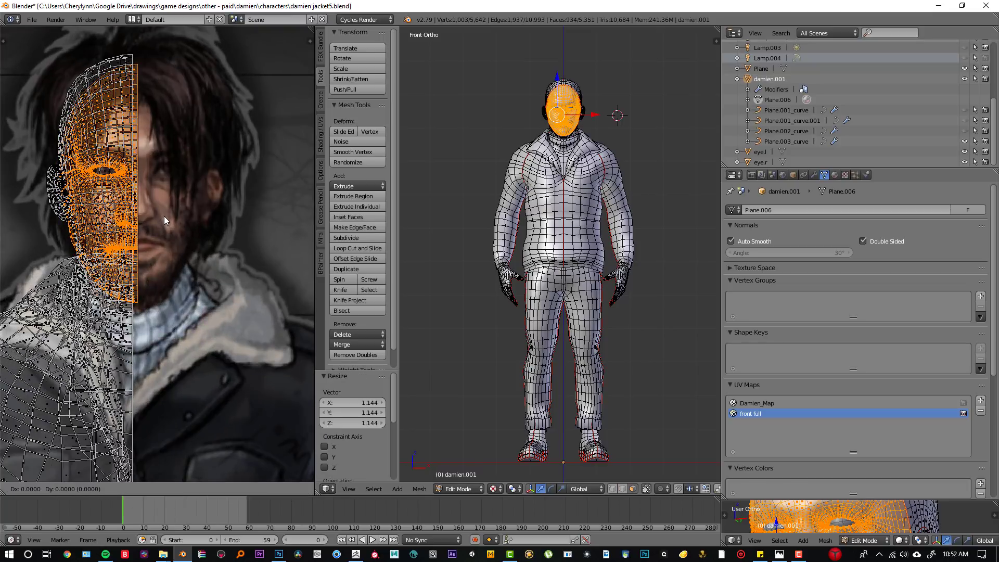
left_click(167, 214)
key("g")
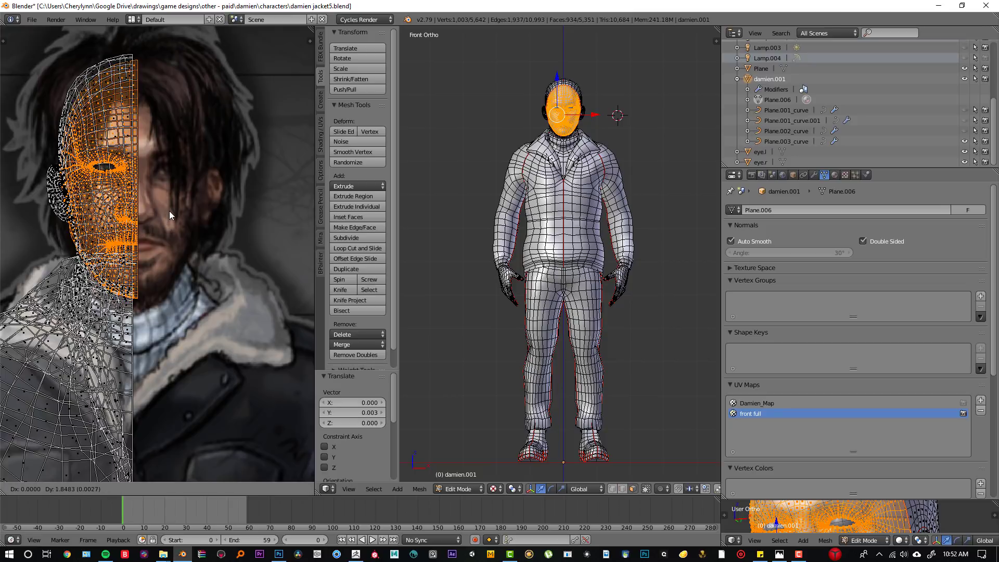
left_click(170, 211)
Examine how the face, jacket front and remaining UVs line up with the reference artwork
scroll(571, 138, "up", 3)
middle_click_drag(570, 138, 576, 337, "shift")
scroll(573, 135, "up", 3)
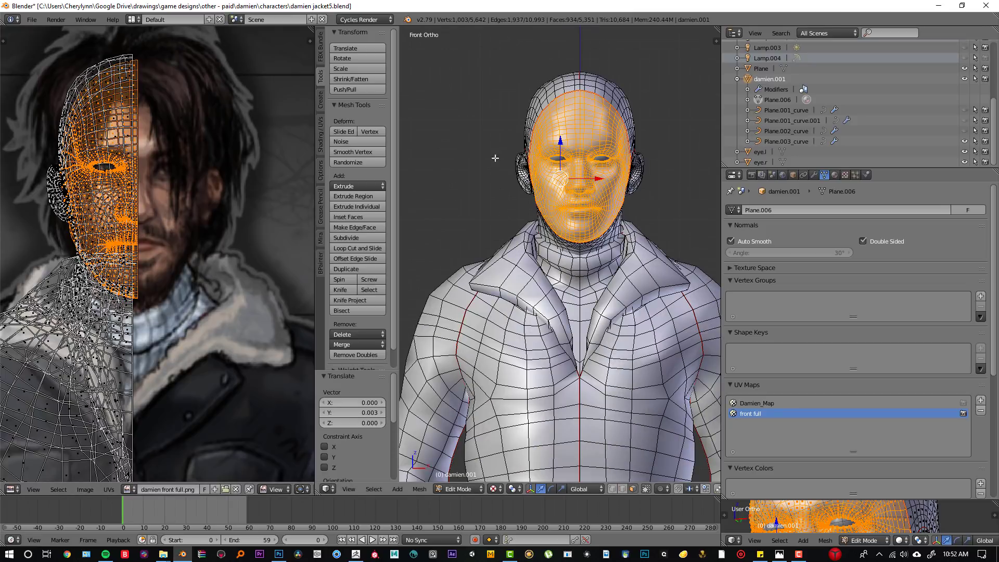
scroll(109, 151, "down", 3)
middle_click_drag(151, 162, 247, 78)
scroll(201, 158, "down", 2)
key("a")
key("l")
scroll(186, 292, "up", 3)
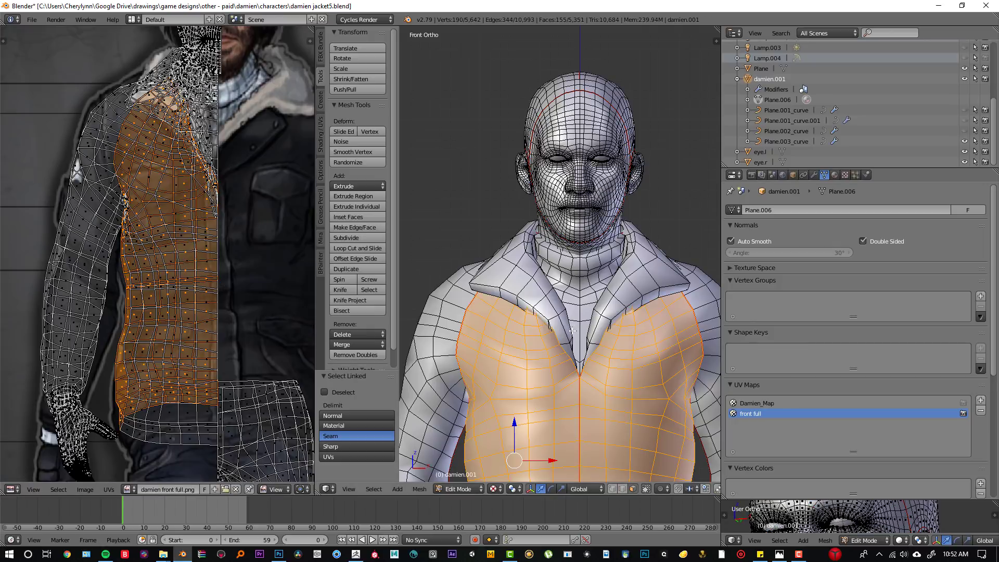
key("a")
scroll(135, 191, "down", 3)
scroll(213, 359, "up", 4)
key("a")
key("a")
scroll(125, 188, "down", 3)
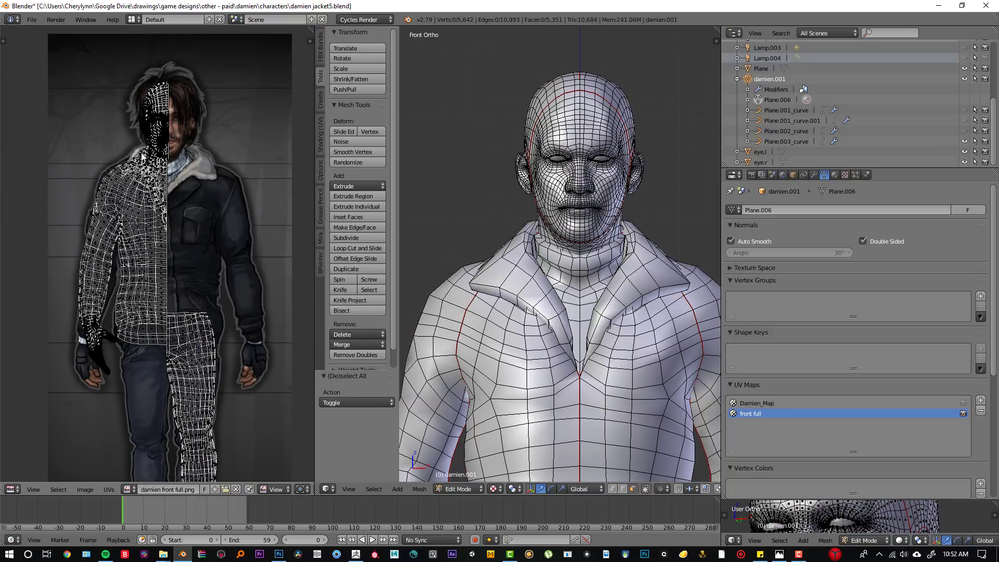
Make Damien_Map the active UV map for rendering and return the character to Texture Paint mode
left_click(946, 403)
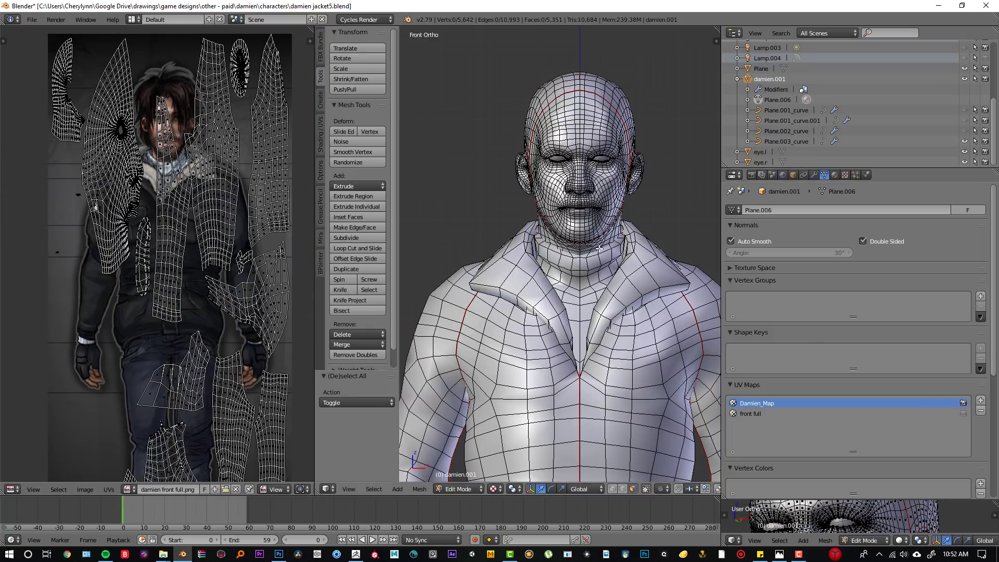
left_click(468, 489)
left_click(475, 422)
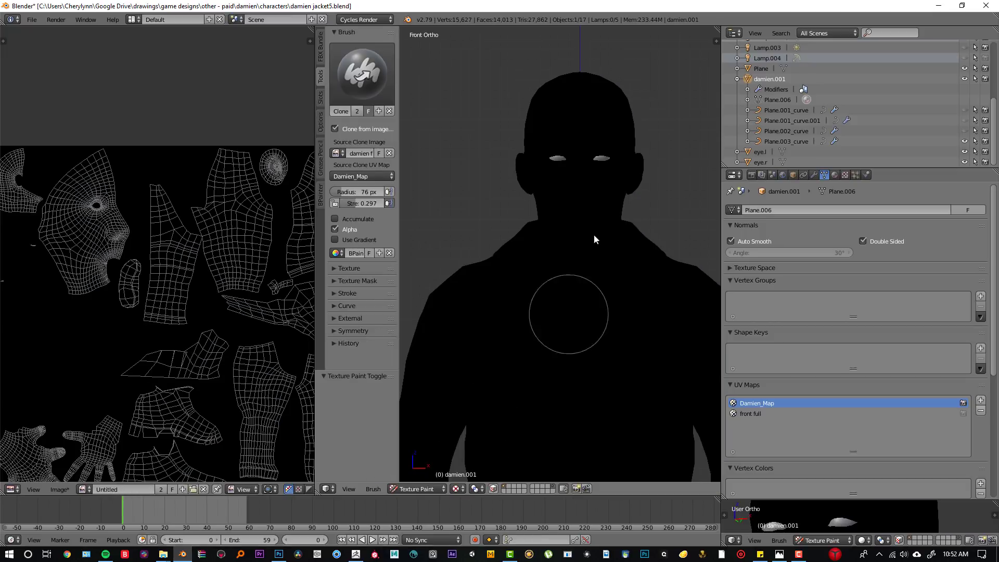
Set the Clone brush to clone from damien front full.png using the "front full" UV map
left_click(360, 75)
left_click(564, 191)
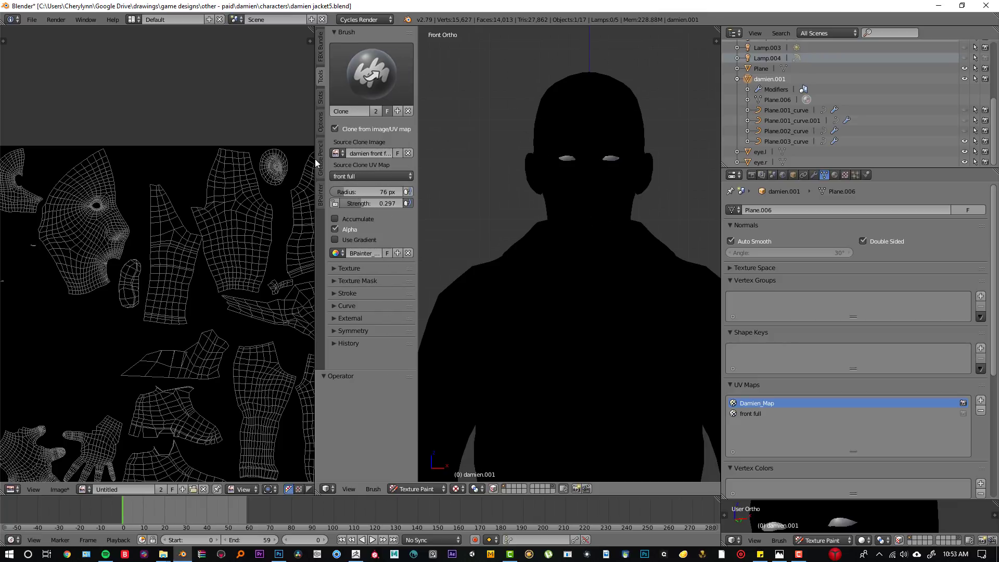
left_click(336, 153)
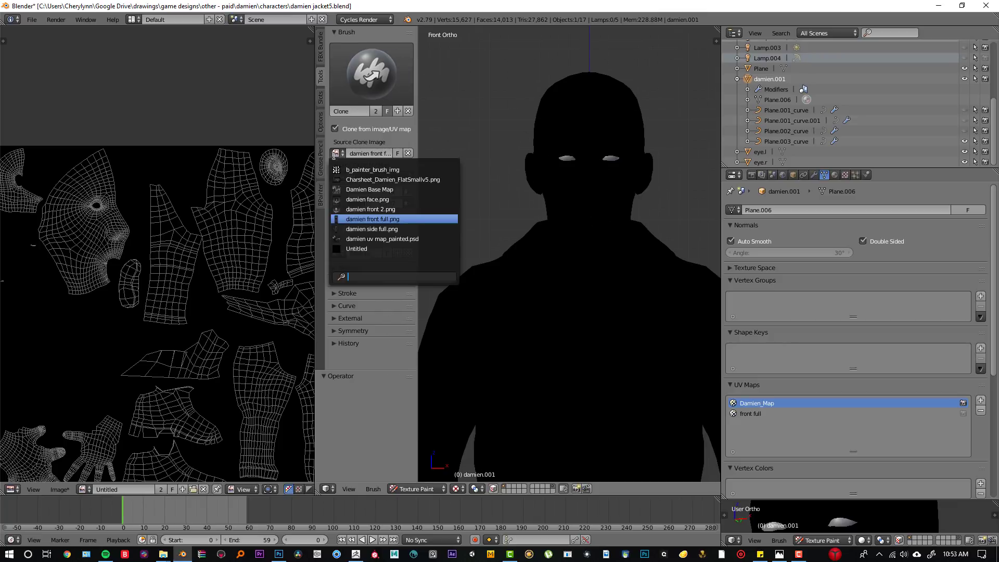
left_click(373, 219)
left_click(371, 176)
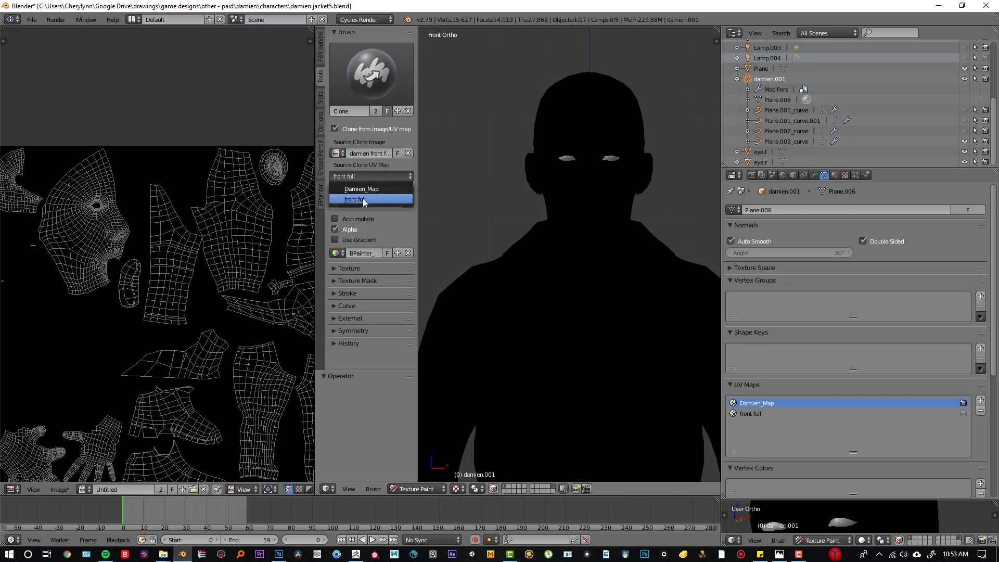
left_click(356, 200)
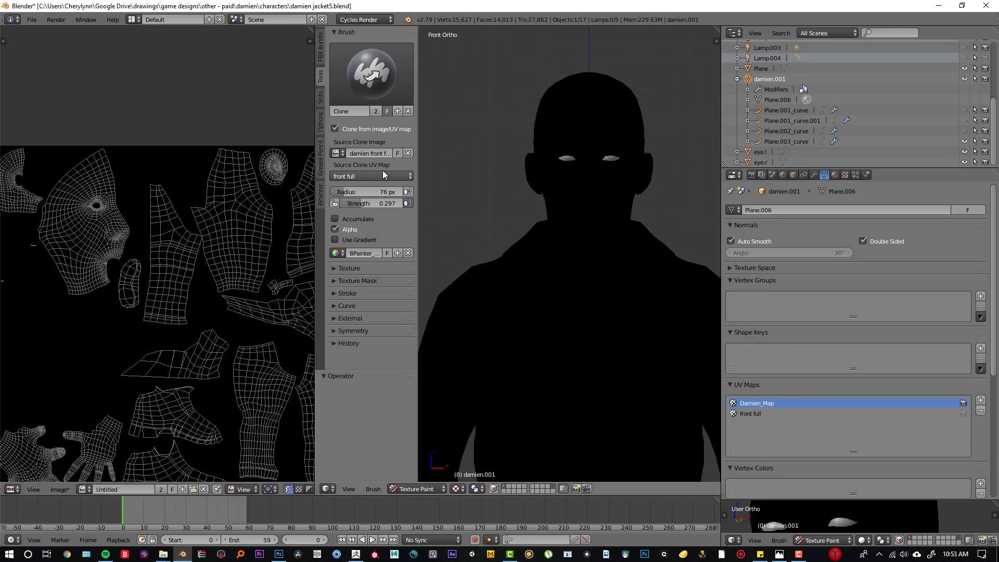
Check which canvas image and UV map the paint slot uses
left_click(322, 97)
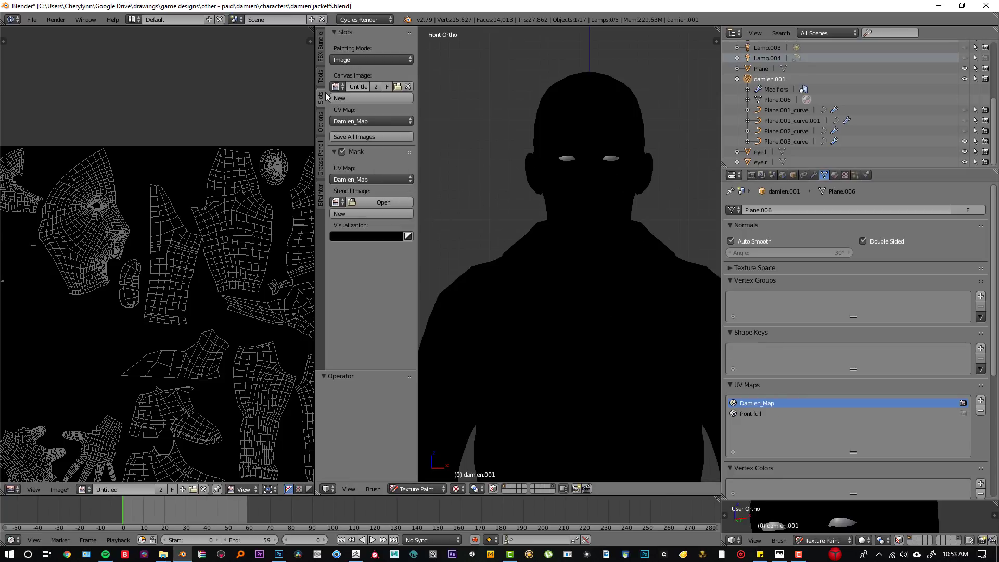
left_click(364, 124)
left_click(373, 125)
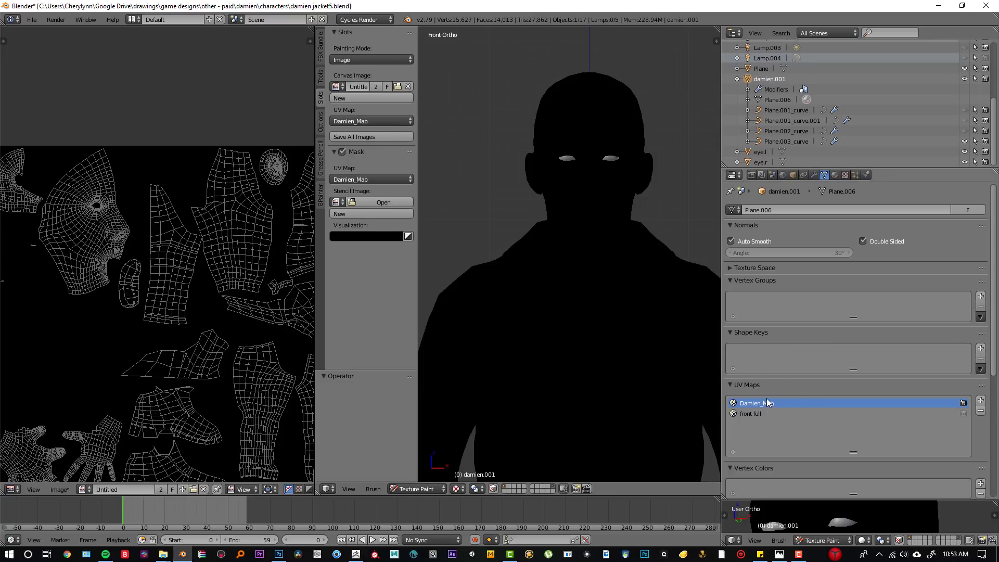
left_click(321, 76)
Clone-paint the reference artwork onto the character's face and upper chest
mouse_move(589, 151)
left_mouse_down()
mouse_move(594, 104)
mouse_move(583, 200)
mouse_move(638, 149)
mouse_move(570, 221)
mouse_move(445, 504)
left_mouse_up()
scroll(597, 266, "down", 3)
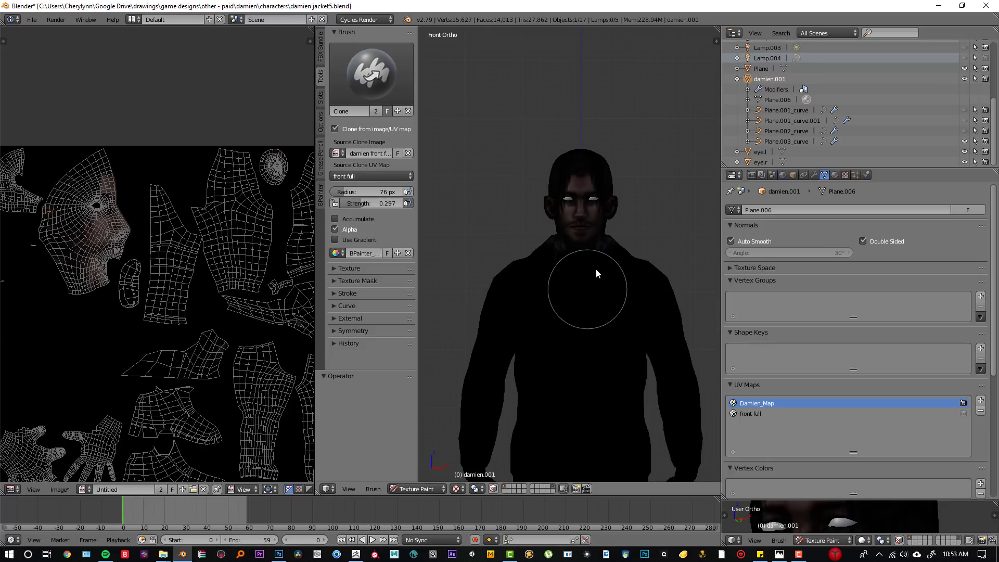
mouse_move(598, 266)
left_mouse_down()
mouse_move(570, 349)
mouse_move(567, 408)
mouse_move(597, 271)
left_mouse_up()
scroll(570, 350, "down", 2)
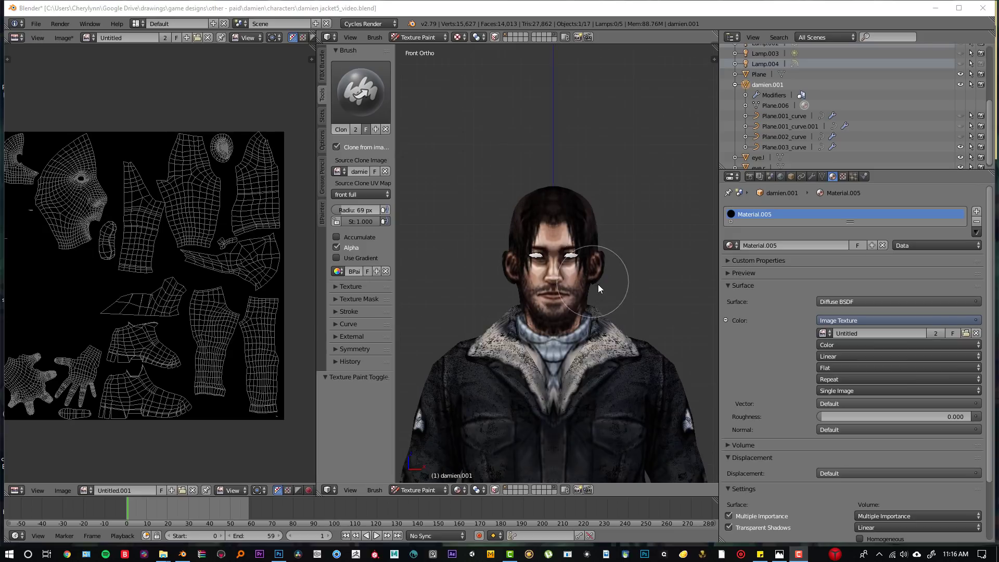
Inspect the clone-painted head and jacket from the side and the front
middle_click_drag(598, 282, 553, 271)
scroll(553, 271, "down", 4)
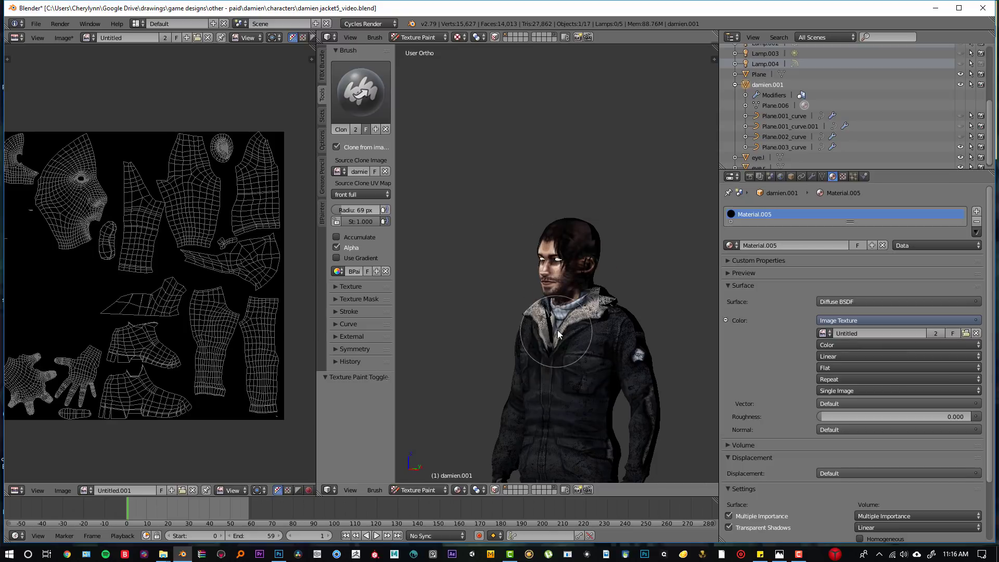
scroll(557, 330, "up", 2)
middle_click_drag(561, 310, 582, 279)
scroll(592, 308, "up", 2)
scroll(582, 280, "up", 2)
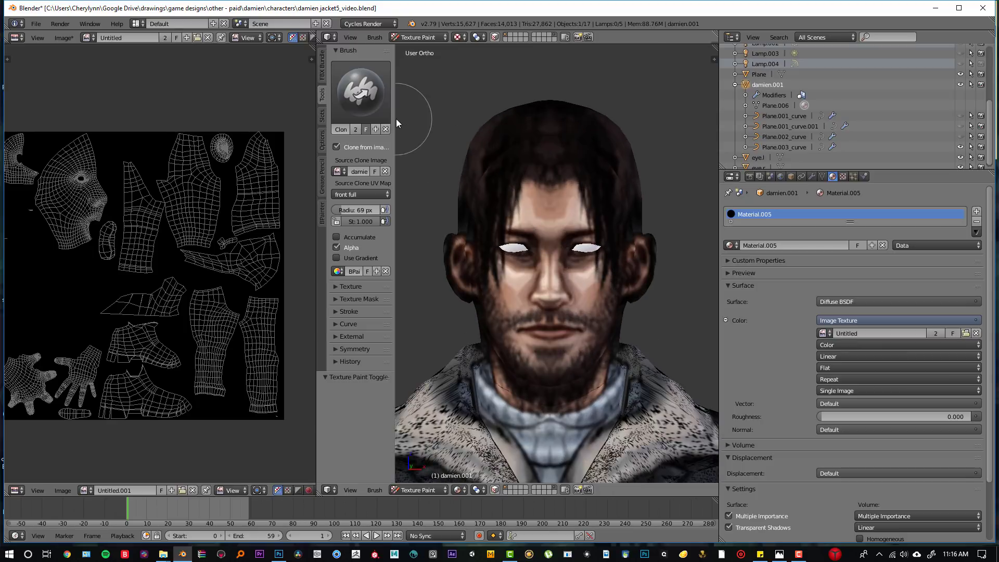
Switch from the Clone brush to the default paint brush
left_click(419, 490)
left_click(375, 112)
left_click(478, 153)
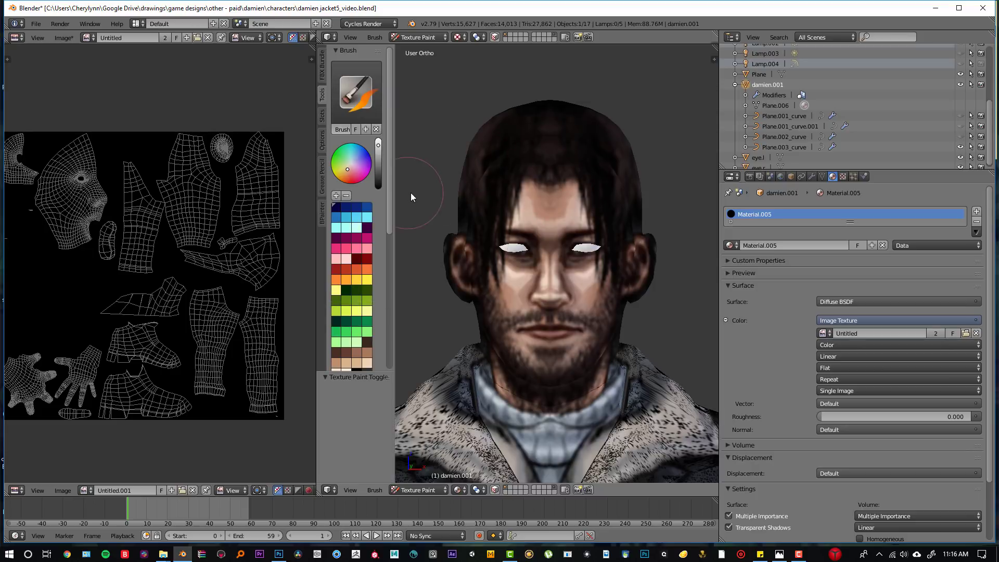
Remove the colour palette from the brush settings and set the brush radius to 12 px
scroll(411, 197, "down", 5)
scroll(567, 267, "up", 2)
scroll(567, 267, "down", 2)
scroll(371, 273, "down", 5)
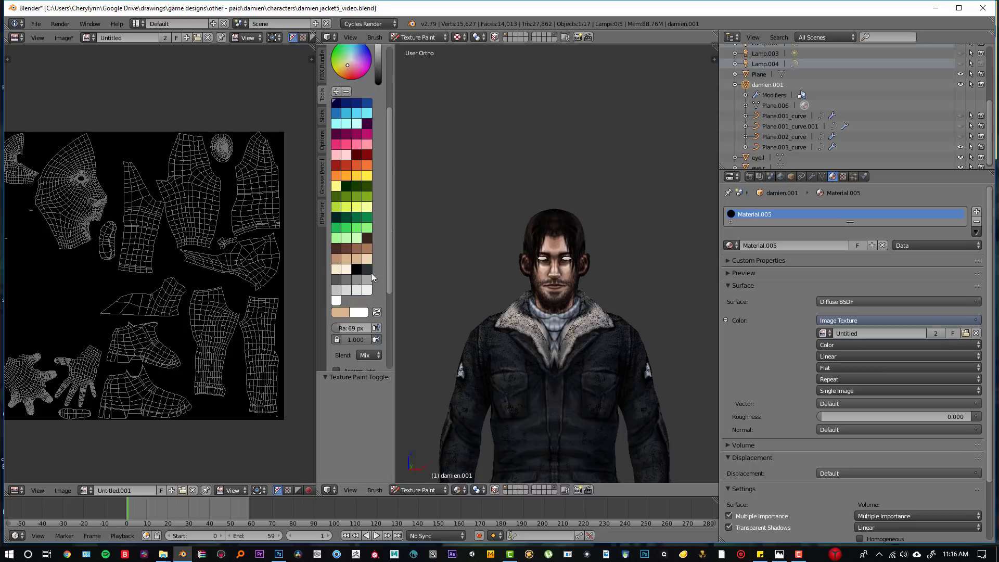
scroll(378, 337, "down", 4)
left_click(377, 322)
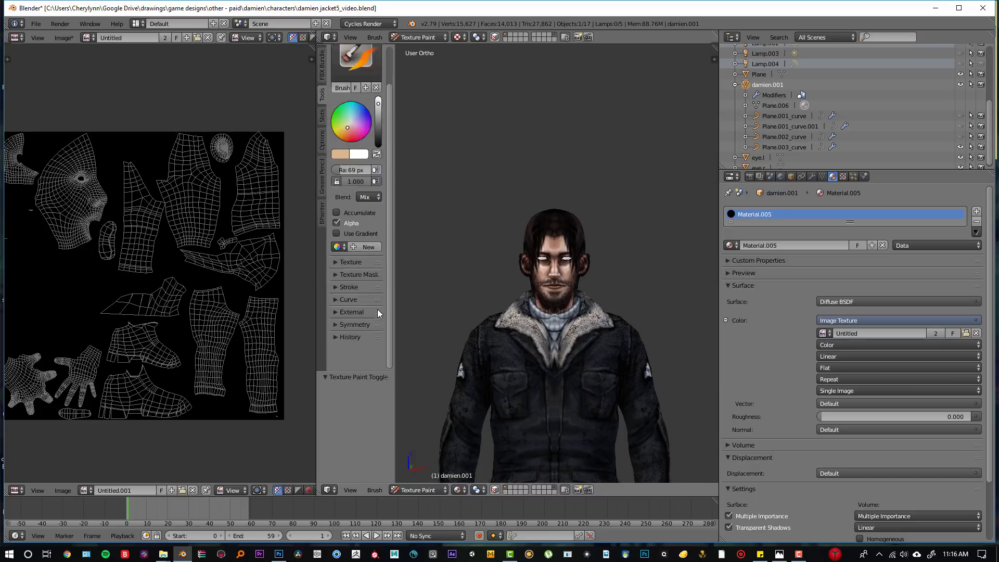
scroll(564, 318, "up", 7)
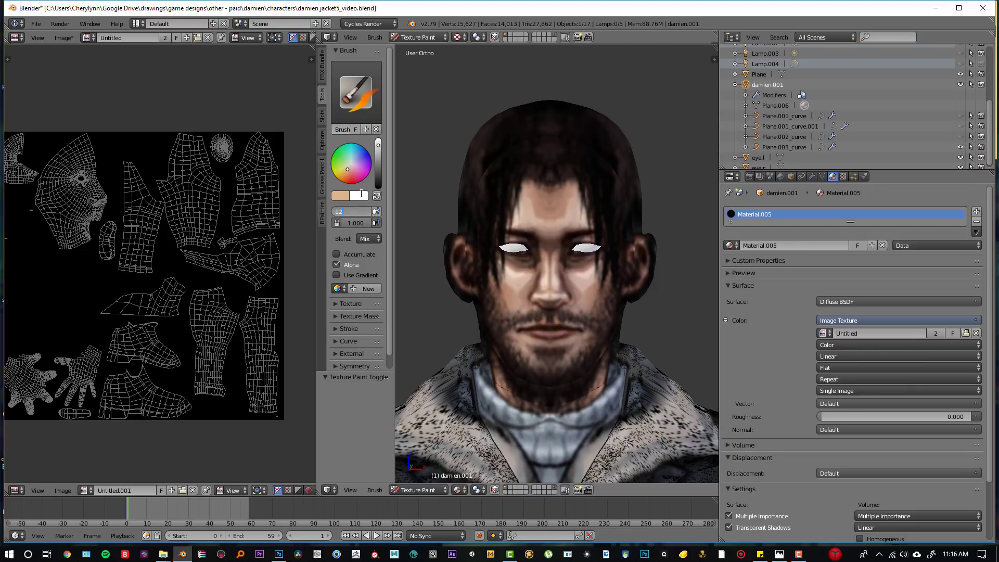
Paint sampled skin tones on the cheek below the eye and choose the Blur brush for blending
key("s")
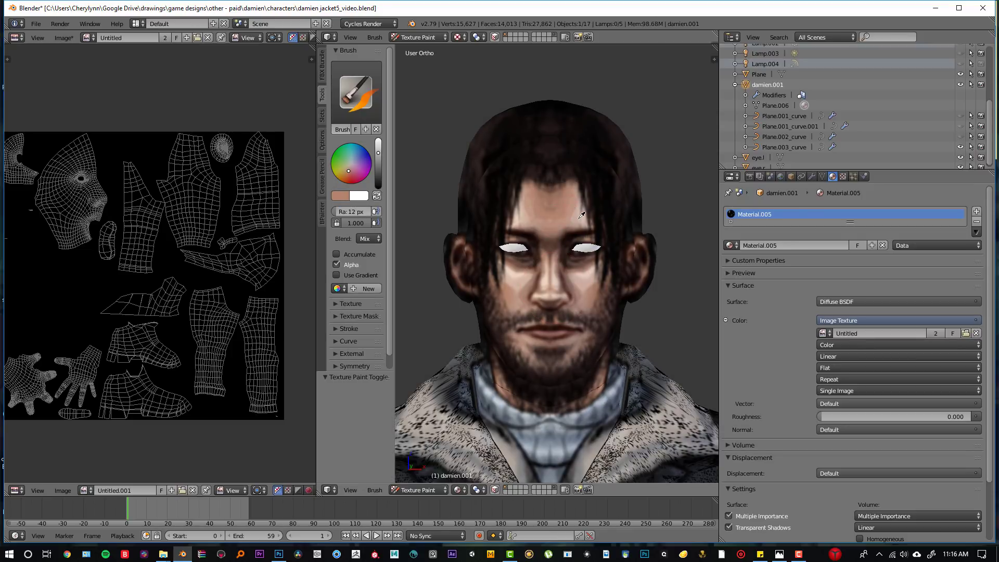
left_click(555, 237)
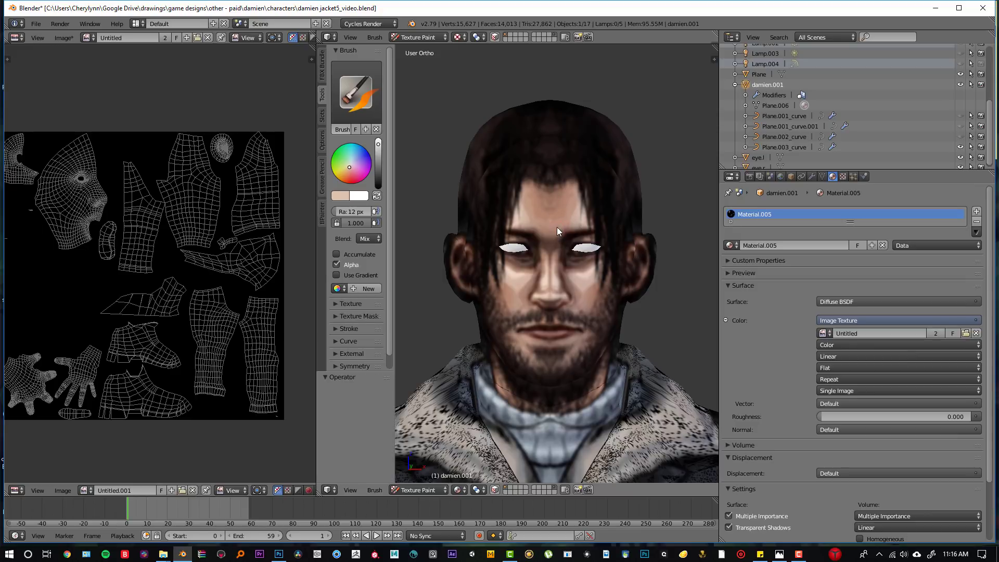
key("s")
left_click_drag(572, 265, 597, 280)
left_click(356, 92)
left_click(397, 150)
With the default brush, paint a sampled colour over the hair strands at the side of the forehead
left_click(356, 93)
left_click(481, 150)
key("s")
left_click_drag(593, 221, 596, 188)
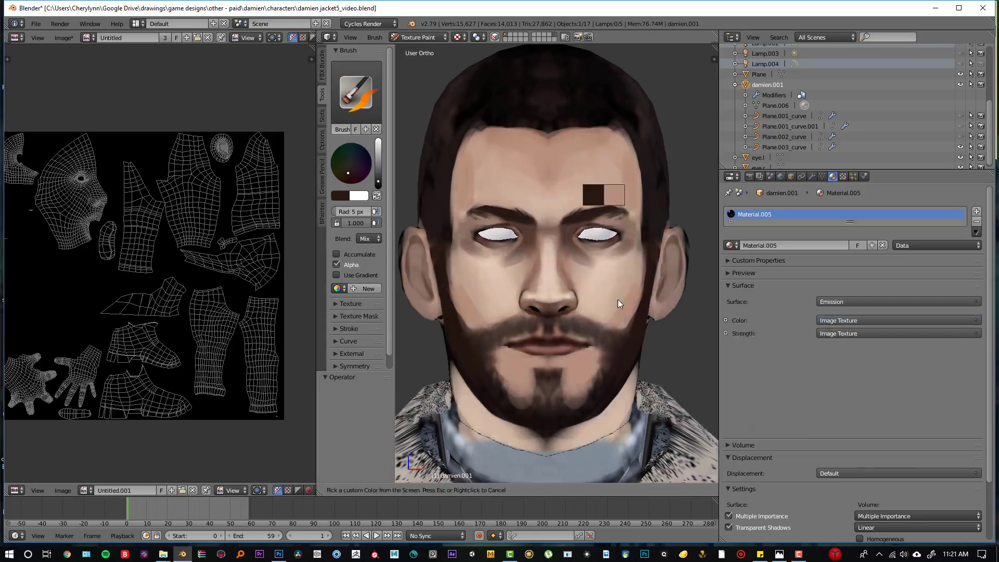
Sample a dark beard colour and paint beard detail at the corner of the mouth
key("s")
key("s")
left_click(502, 359)
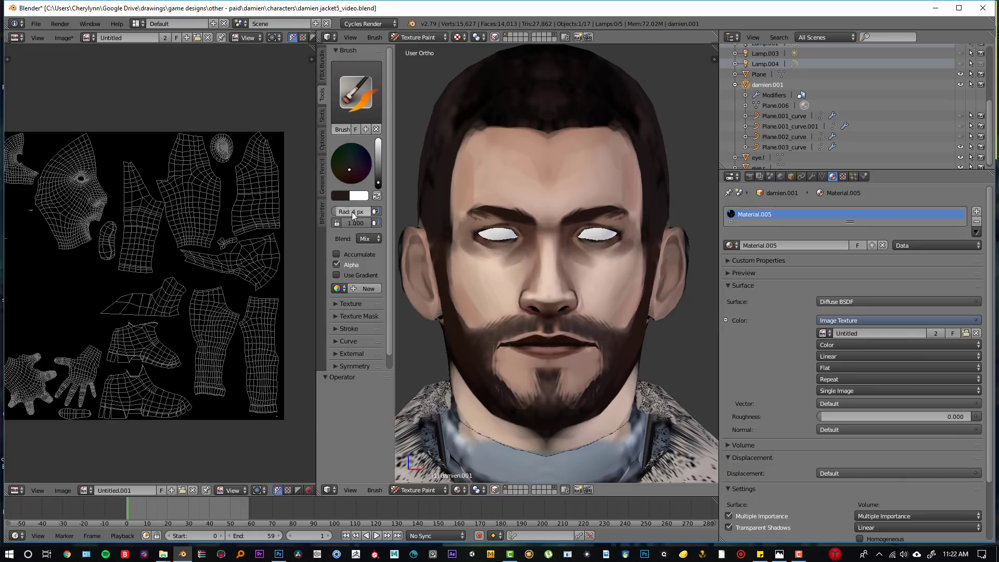
Stipple stubble along the beard's edge on the cheeks with the Particle brush and sampled colours
left_click(356, 93)
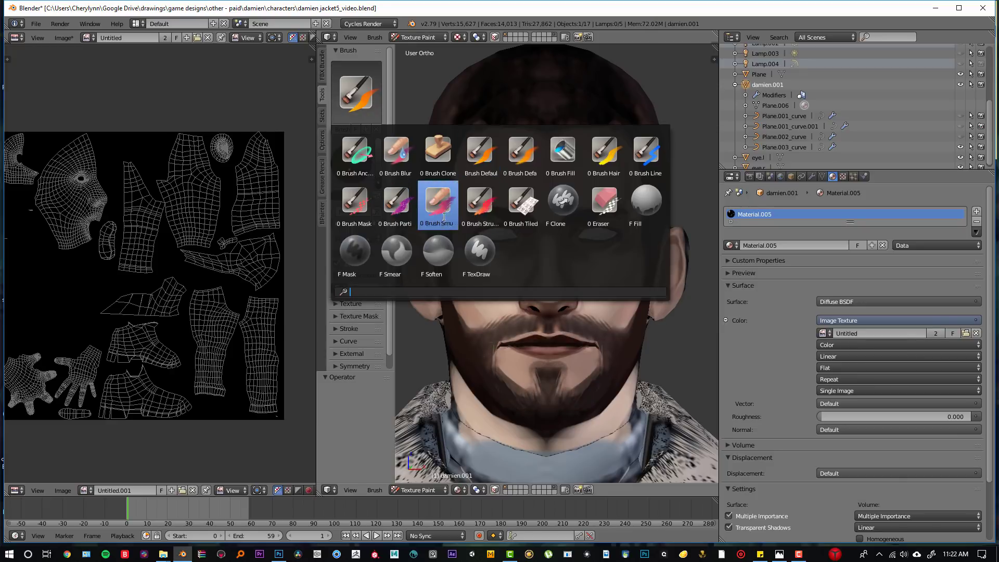
left_click(395, 206)
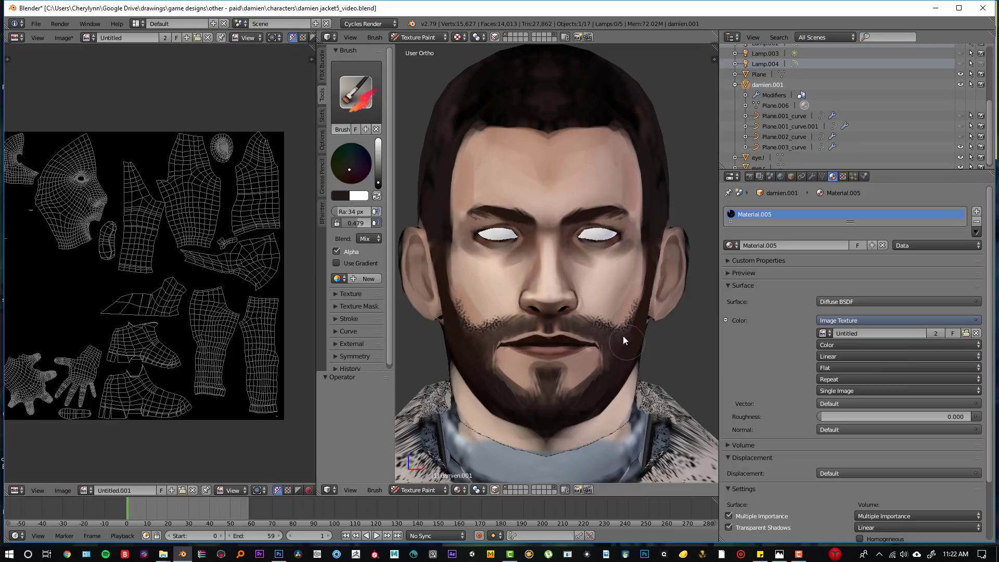
key("s")
left_click(608, 321)
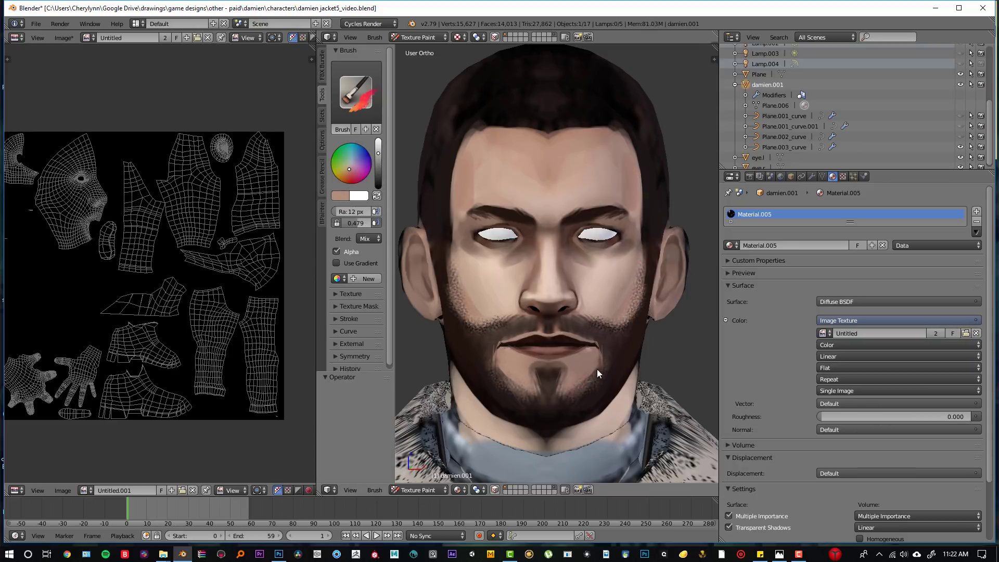
Touch up the face around the eye and cheek with sampled skin tones using the default brush
left_click(356, 92)
left_click(489, 156)
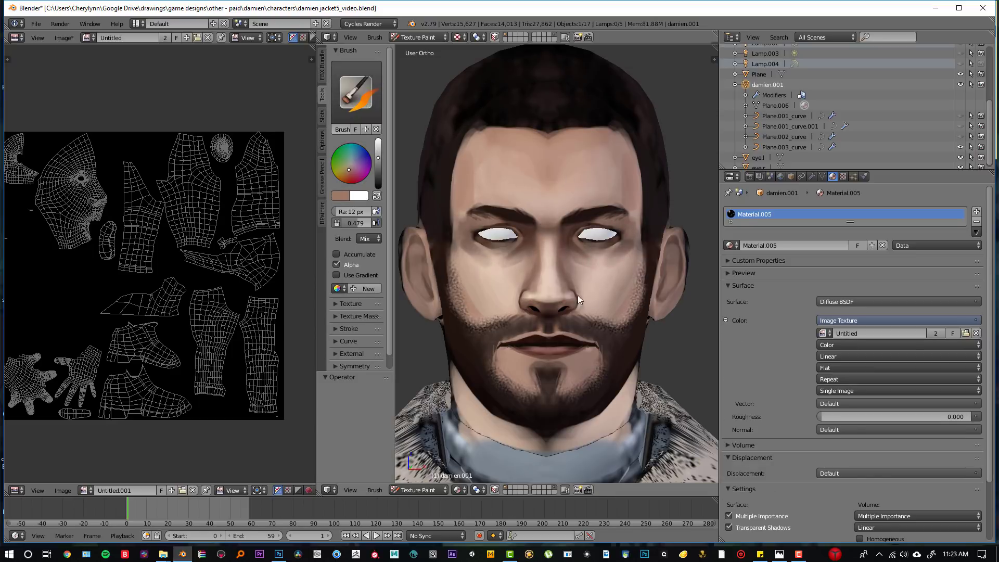
key("s")
middle_click_drag(591, 295, 516, 276)
key("s")
left_click_drag(613, 249, 601, 257)
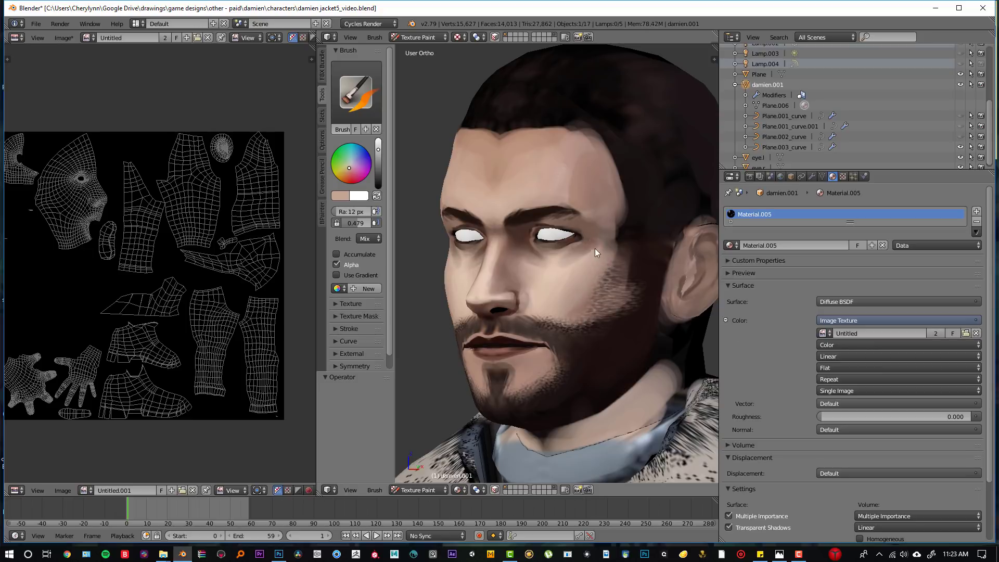
key("s")
mouse_move(559, 245)
middle_mouse_down()
mouse_move(535, 320)
mouse_move(578, 249)
mouse_move(601, 234)
mouse_move(608, 257)
middle_mouse_up()
key("s")
key("s")
key("s")
key("s")
Inspect the painted head and collar from several angles
mouse_move(590, 190)
middle_mouse_down()
mouse_move(685, 187)
mouse_move(613, 196)
middle_mouse_up()
mouse_move(616, 140)
middle_mouse_down()
mouse_move(596, 276)
mouse_move(495, 179)
mouse_move(588, 174)
middle_mouse_up()
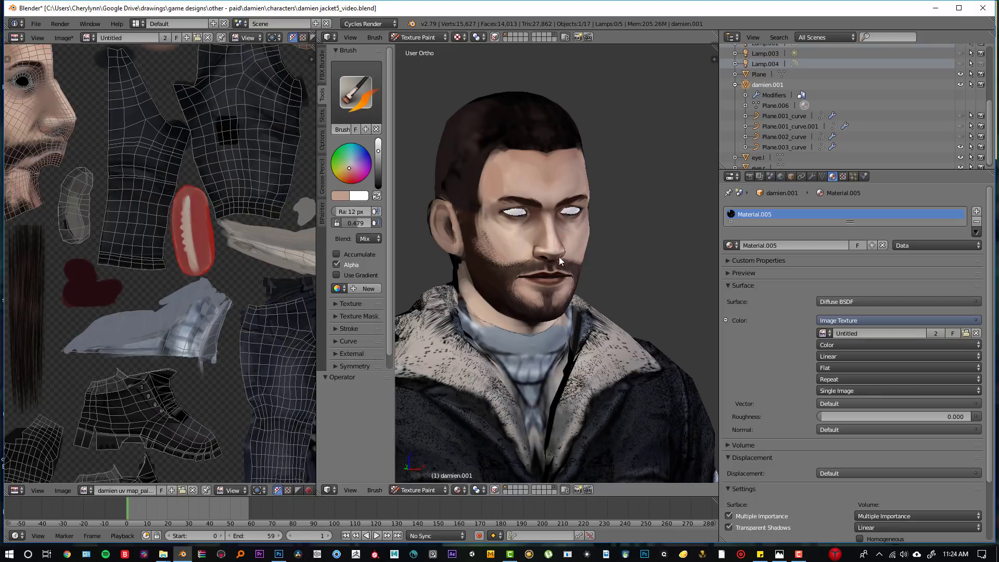
middle_click_drag(560, 238, 559, 189)
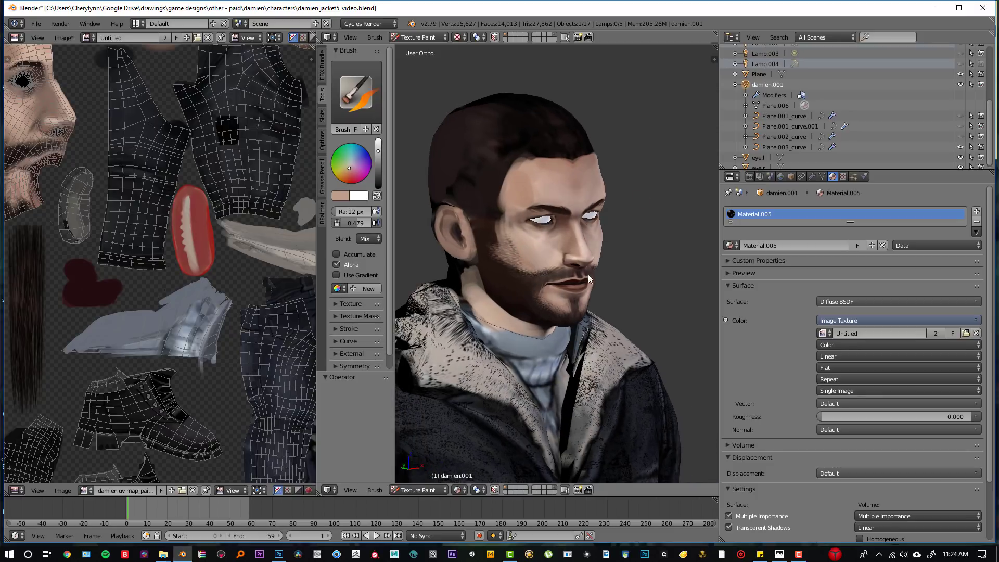
Assign the damien uv map_painted.psd image as the colour texture of the character's material
middle_click_drag(588, 278, 552, 255)
left_click(821, 334)
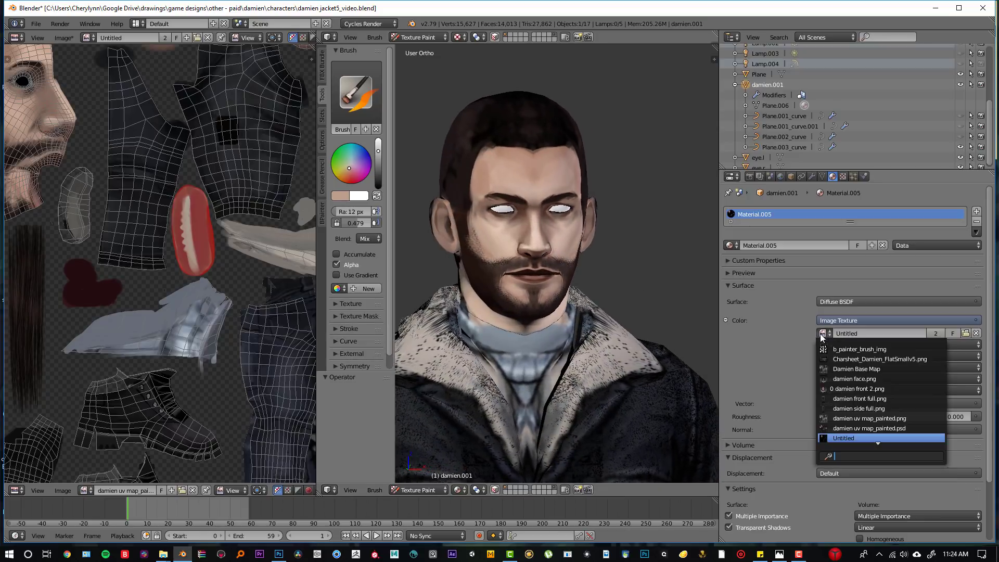
left_click(835, 428)
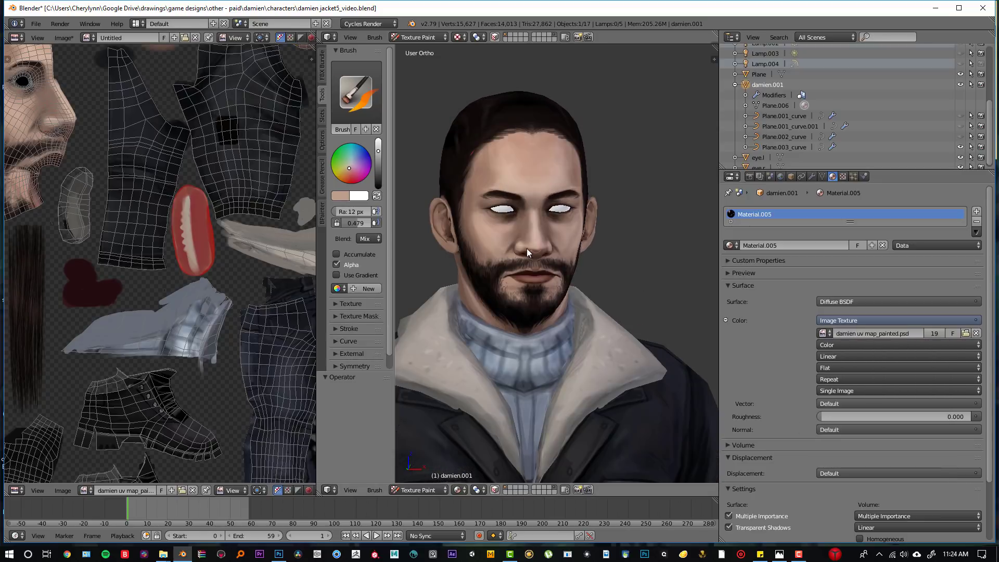
Inspect the painted texture on the head, jacket, gloves and trousers from several angles and distances
middle_click_drag(565, 274, 593, 250)
scroll(572, 367, "down", 3)
scroll(550, 355, "up", 2)
scroll(552, 355, "up", 2)
scroll(541, 333, "down", 5)
scroll(553, 274, "up", 3)
middle_click_drag(515, 133, 521, 208)
scroll(525, 263, "down", 2)
middle_click_drag(525, 263, 600, 270)
scroll(599, 269, "down", 2)
scroll(583, 244, "up", 3)
scroll(570, 212, "down", 1)
middle_click_drag(566, 222, 628, 244)
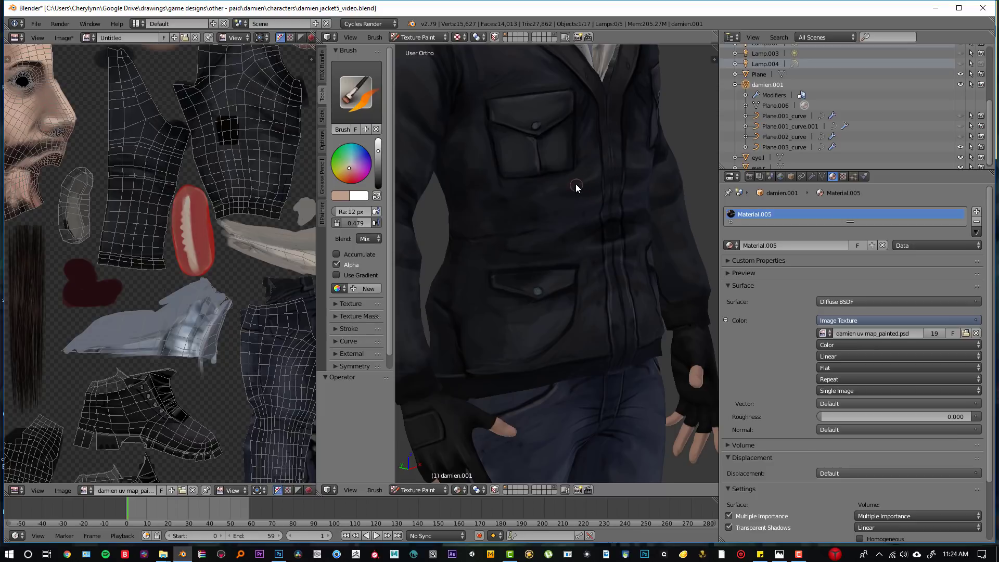
scroll(525, 147, "down", 2)
middle_click_drag(525, 147, 515, 205)
middle_click_drag(546, 302, 560, 194, "shift")
scroll(562, 200, "up", 2)
middle_click_drag(588, 343, 555, 341)
scroll(568, 313, "down", 2)
Examine the painted beard, mouth and cheeks up close from both sides of the face
middle_click_drag(550, 171, 531, 307, "shift")
scroll(593, 182, "up", 3)
scroll(540, 363, "down", 2)
middle_click_drag(592, 183, 500, 270, "shift")
scroll(569, 230, "up", 2)
scroll(548, 270, "up", 3)
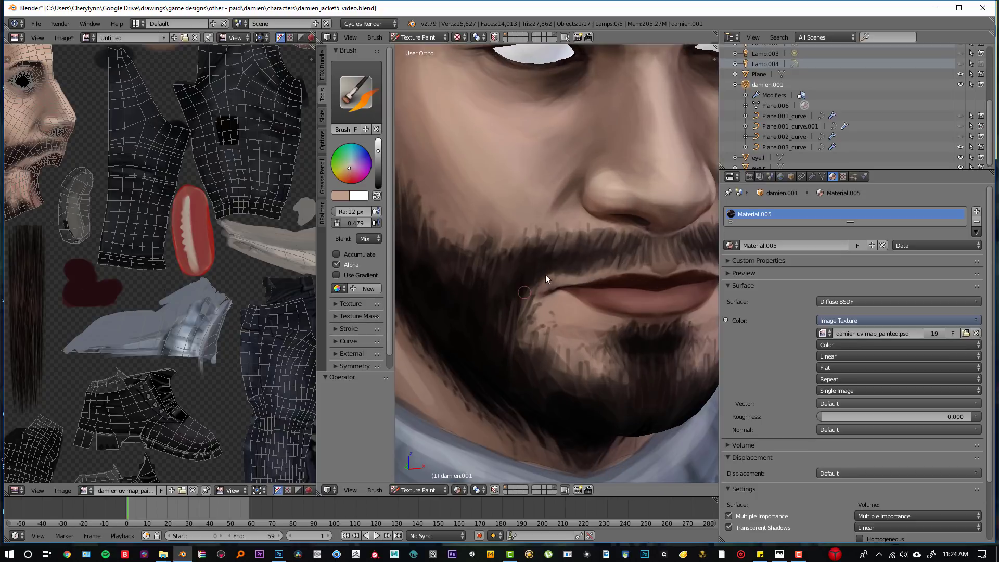
scroll(547, 270, "down", 4)
middle_click_drag(601, 308, 456, 286)
scroll(594, 308, "up", 4)
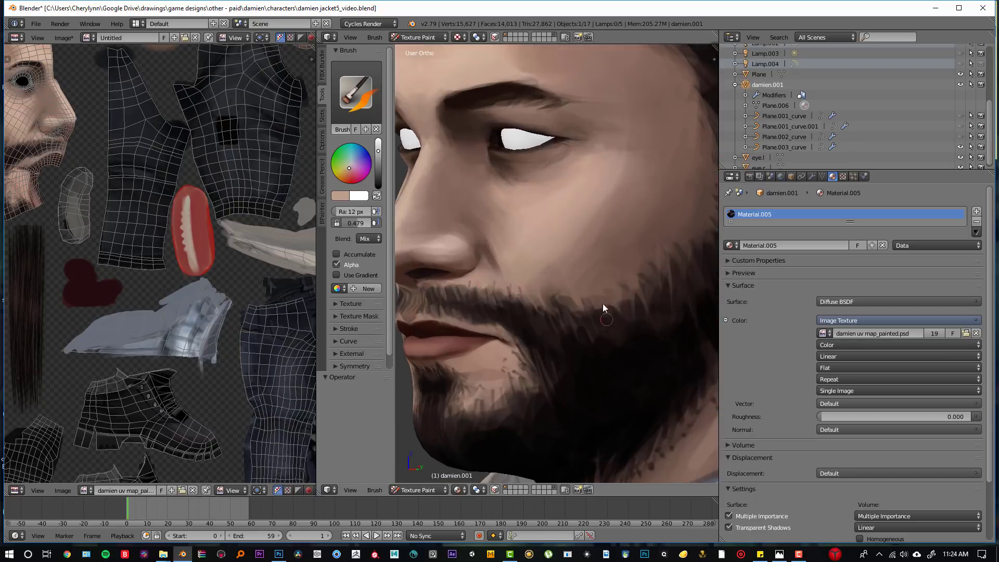
scroll(648, 291, "down", 3)
middle_click_drag(648, 291, 548, 305)
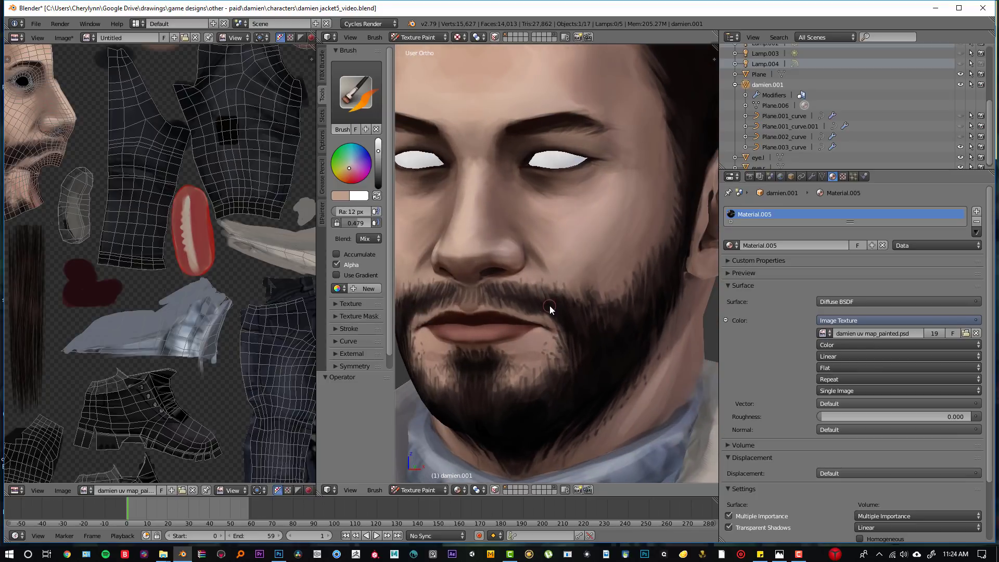
scroll(526, 249, "down", 1)
middle_click_drag(527, 248, 563, 251)
Review the full textured figure from the head down to the boots
scroll(563, 251, "down", 2)
scroll(563, 250, "down", 2)
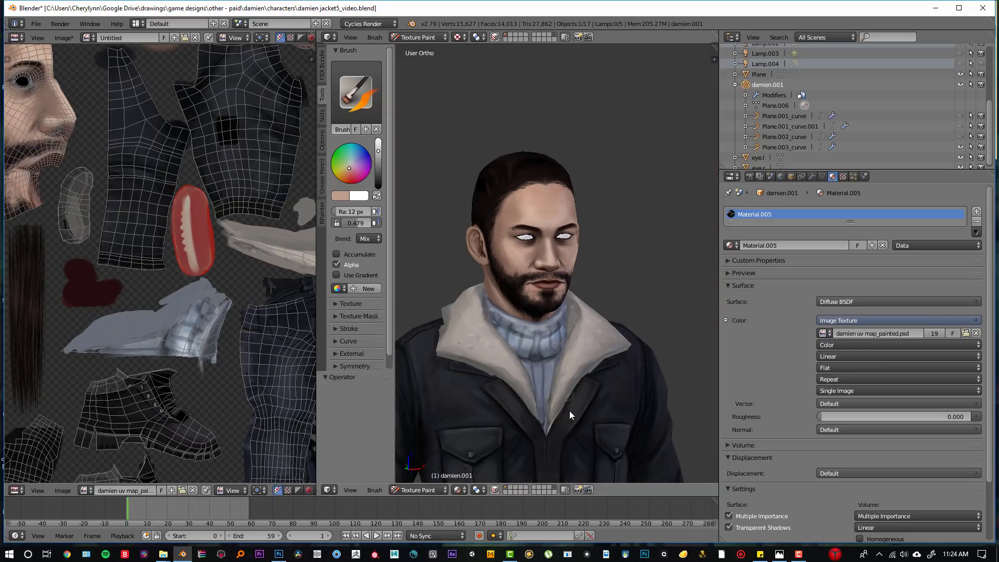
scroll(556, 263, "down", 2)
scroll(585, 428, "down", 4)
scroll(582, 286, "up", 3)
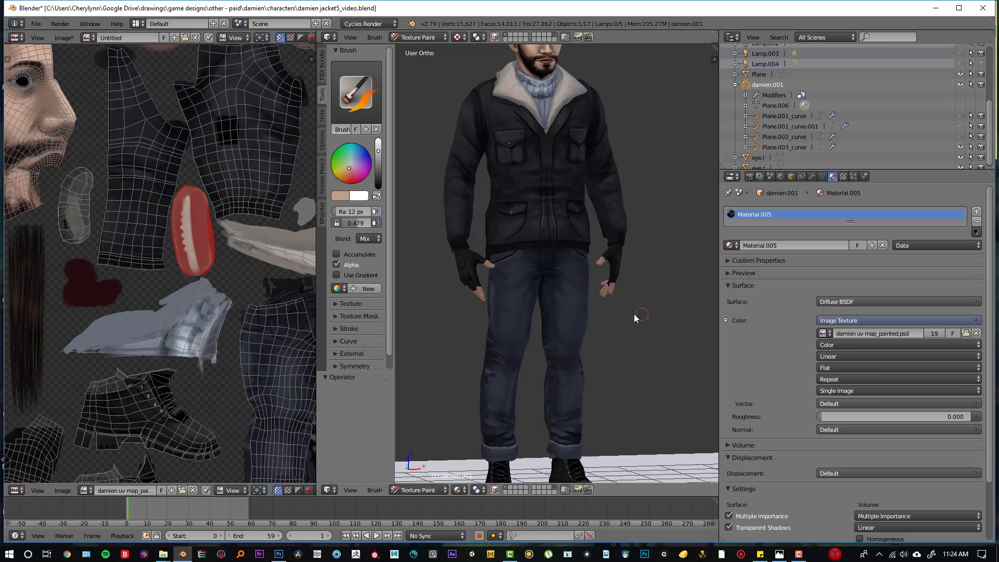
middle_click_drag(628, 314, 577, 316)
middle_click_drag(572, 281, 586, 314, "shift")
scroll(568, 257, "down", 2)
middle_click_drag(521, 302, 574, 295)
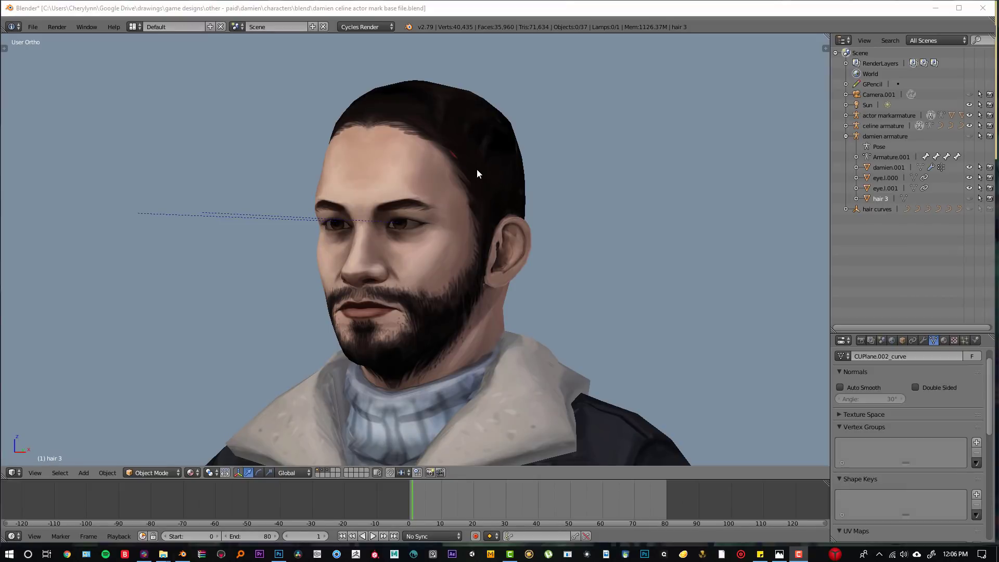
Unhide the hair 3 object, select it and open its mesh in Edit Mode, viewed from the side
left_click(969, 199)
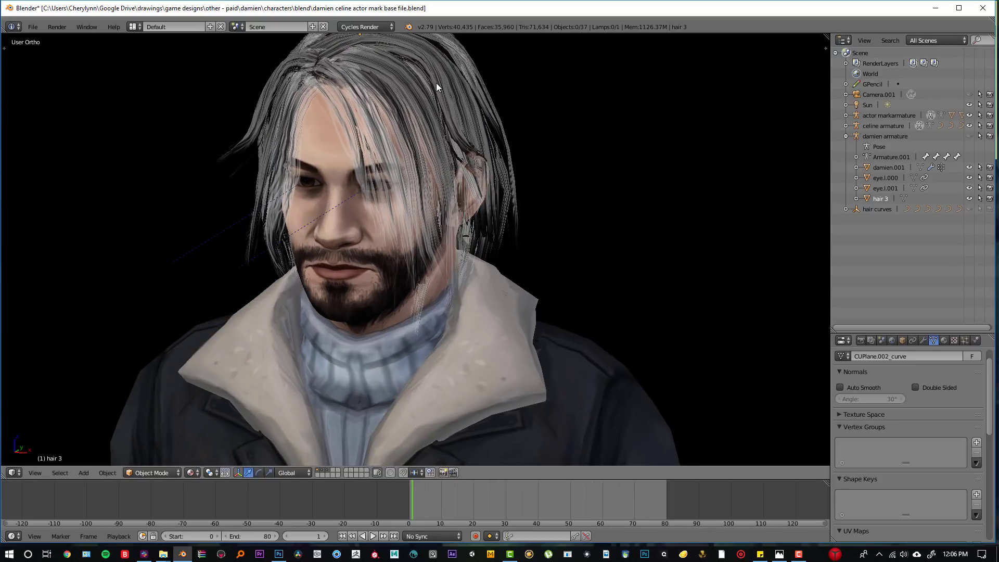
right_click(437, 87)
key("Tab")
middle_click_drag(524, 174, 565, 245)
scroll(564, 244, "up", 3)
scroll(569, 229, "down", 1)
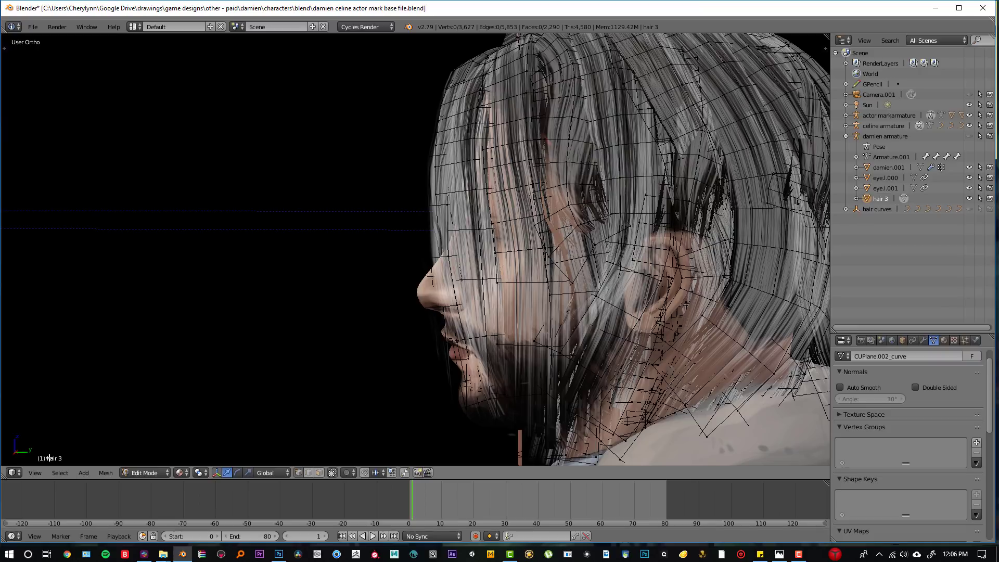
Split the 3D viewport and make the new area a UV/Image Editor showing the hair's UV layout
left_click_drag(8, 477, 296, 475)
left_click(12, 472)
left_click(32, 391)
scroll(89, 289, "down", 4)
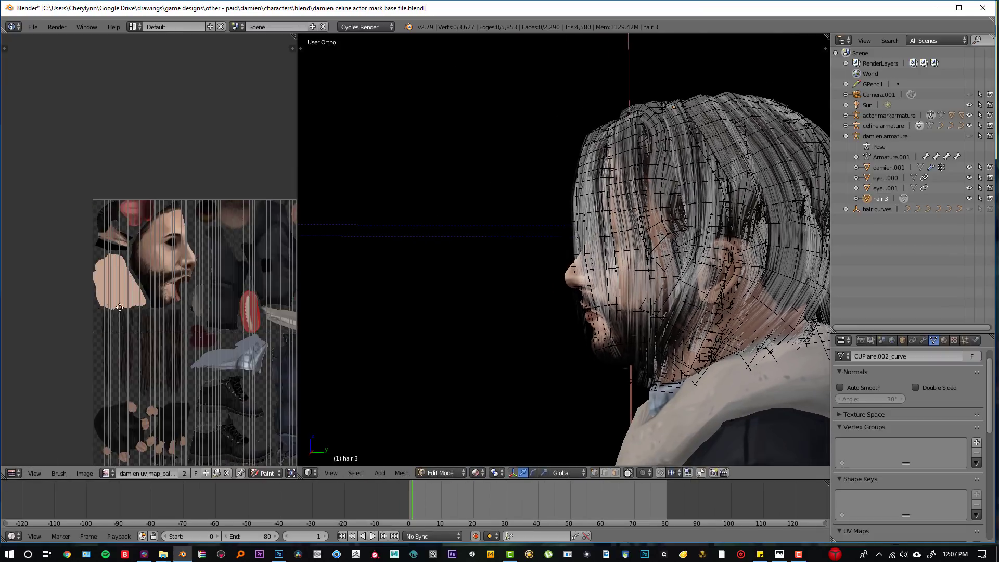
Return the hair to Object Mode and compare the painted strand textures with the hair cards on the head
key("Tab")
scroll(236, 223, "up", 5)
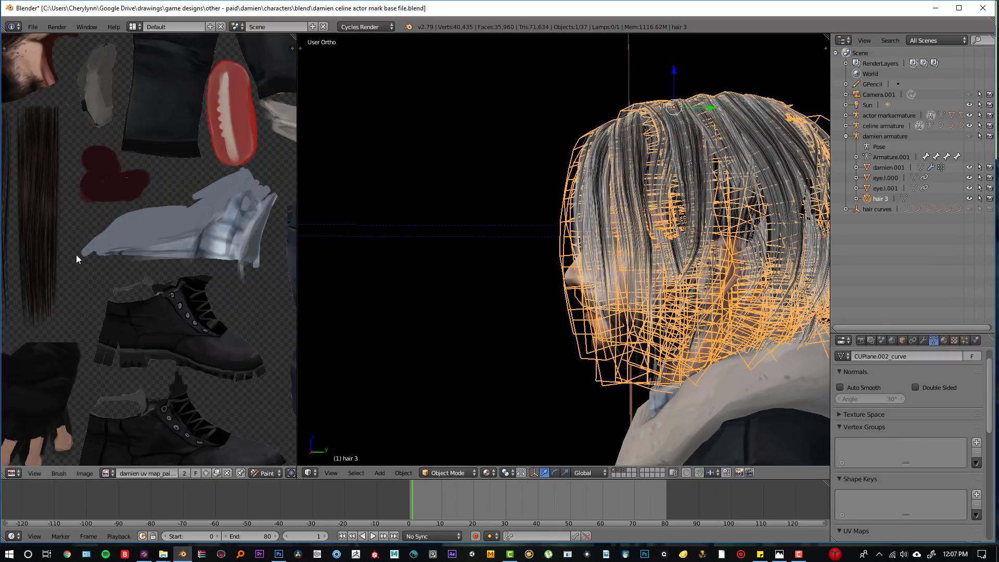
middle_click_drag(635, 196, 597, 152)
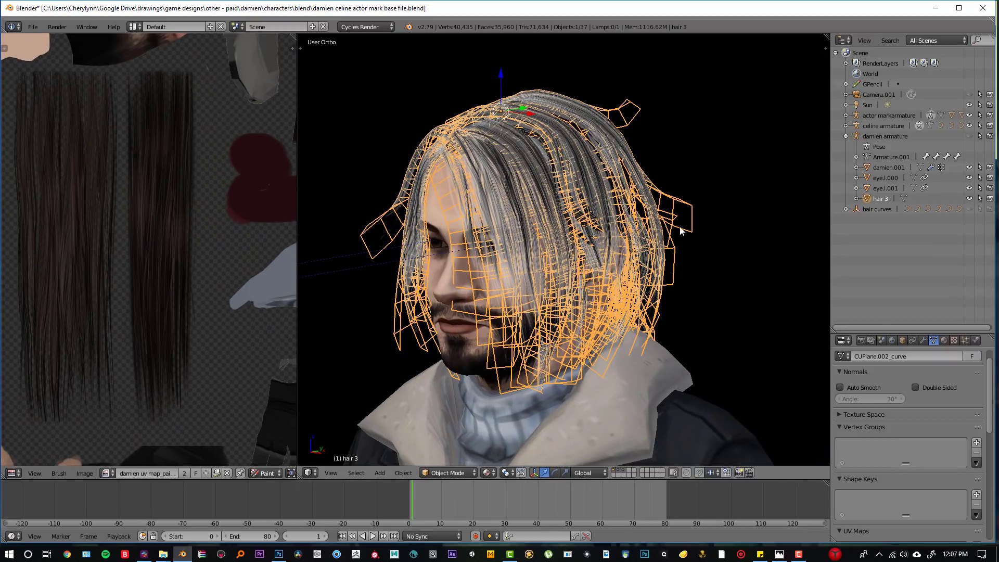
scroll(562, 307, "up", 3)
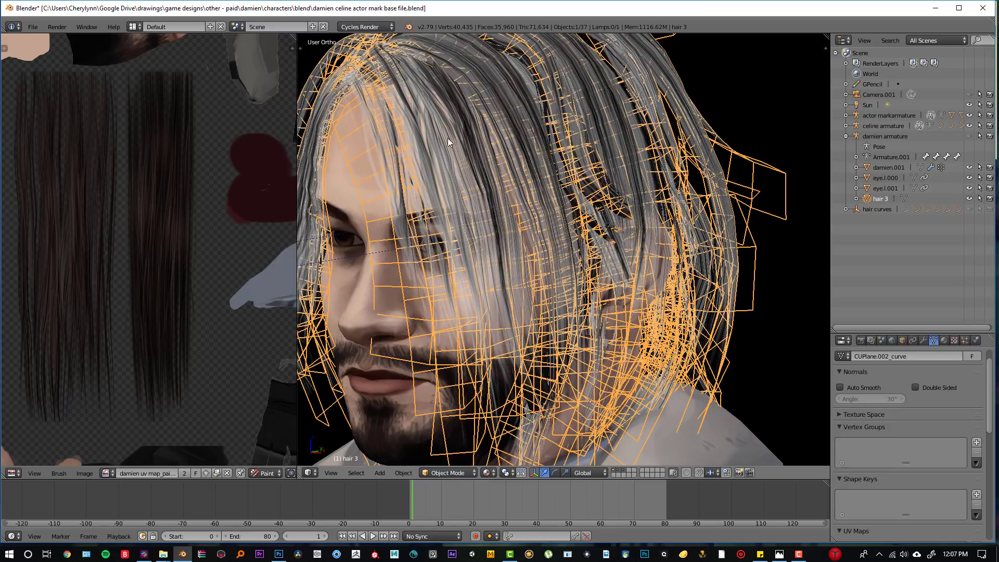
scroll(163, 210, "down", 2)
scroll(142, 157, "up", 3)
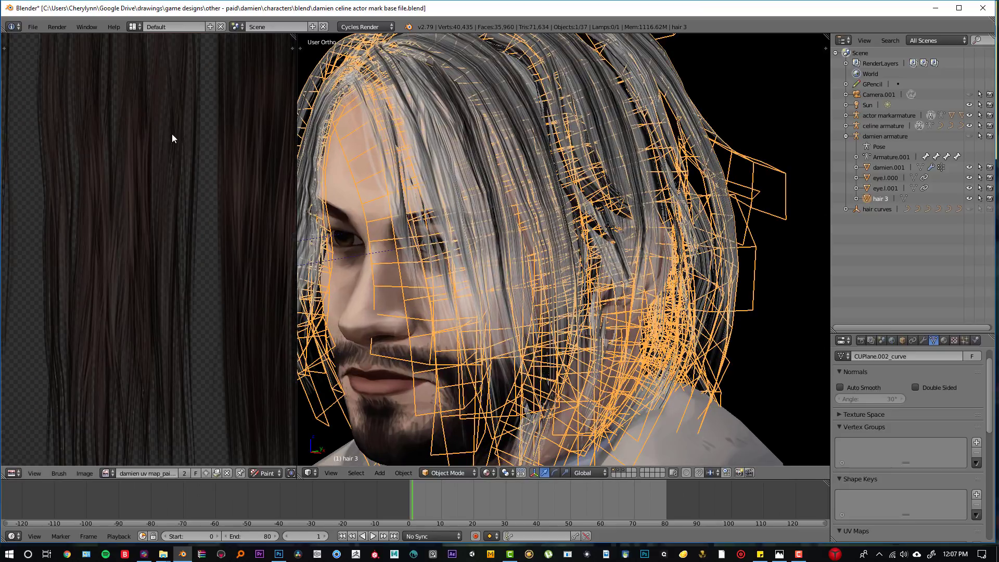
scroll(165, 227, "down", 3)
scroll(372, 178, "down", 2)
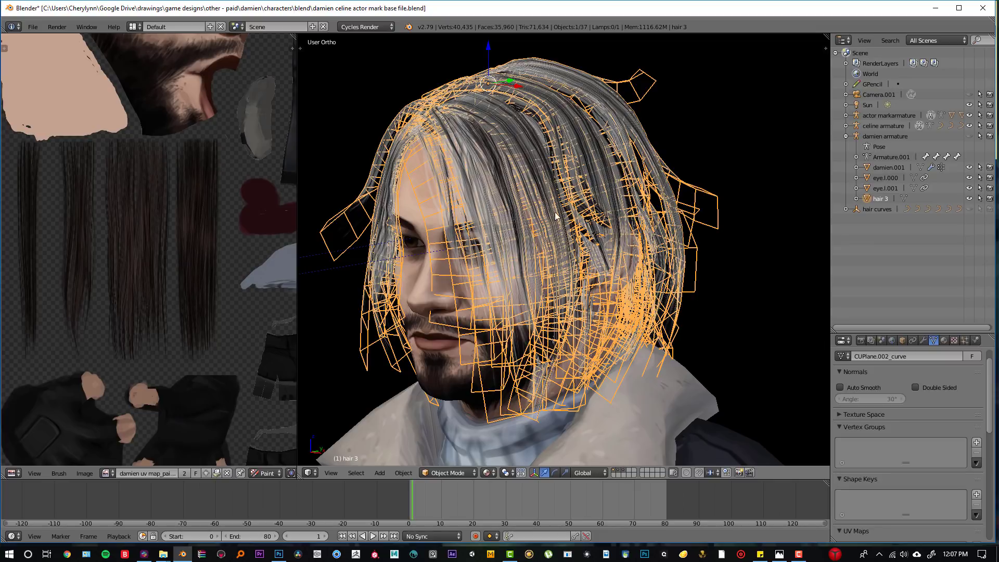
middle_click_drag(540, 271, 532, 246)
scroll(531, 246, "down", 1)
mouse_move(495, 296)
middle_mouse_down()
mouse_move(519, 304)
mouse_move(489, 300)
middle_mouse_up()
scroll(413, 310, "down", 2)
Change the image editor area back to a 3D View and set its viewport shading to Rendered
left_click(17, 470)
left_click(21, 460)
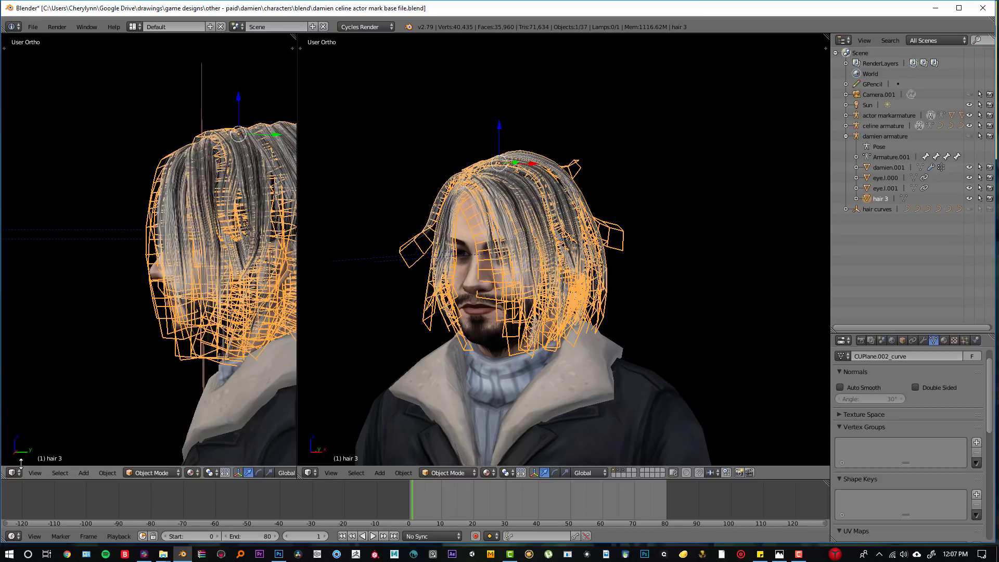
middle_click_drag(68, 347, 156, 347)
scroll(156, 347, "down", 1)
left_click(188, 473)
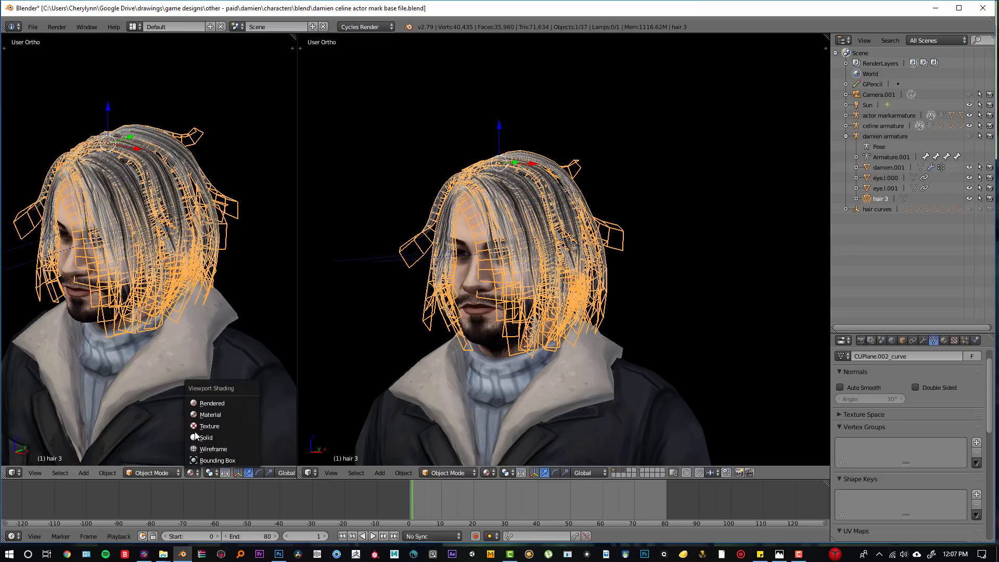
left_click(213, 403)
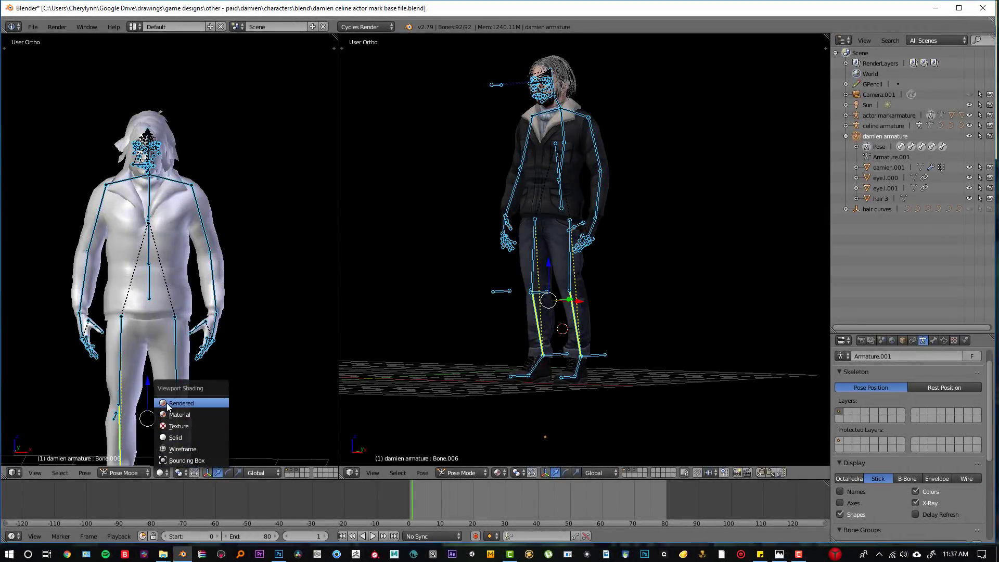
Show the full figure beside the armature view in Rendered shading and set the armature's bone display to Octahedral
left_click(192, 411)
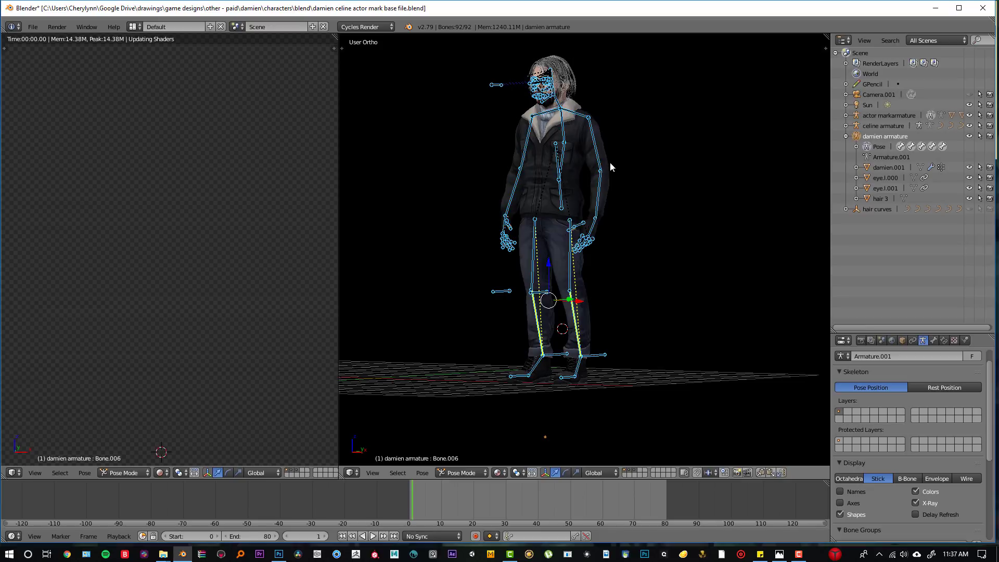
middle_click_drag(679, 177, 627, 242)
scroll(595, 232, "up", 2)
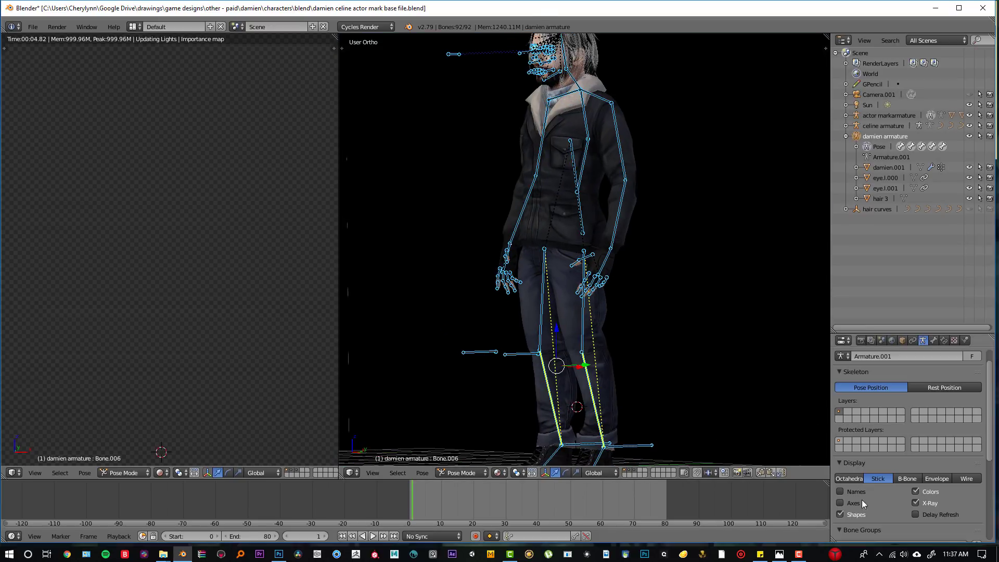
left_click(850, 478)
Examine the facial bones up close and the rendered head and jacket
middle_click_drag(609, 175, 597, 372)
scroll(593, 265, "up", 3)
scroll(593, 372, "up", 9)
middle_click_drag(478, 383, 513, 264, "shift")
middle_click_drag(512, 264, 550, 260)
middle_click_drag(586, 194, 563, 155)
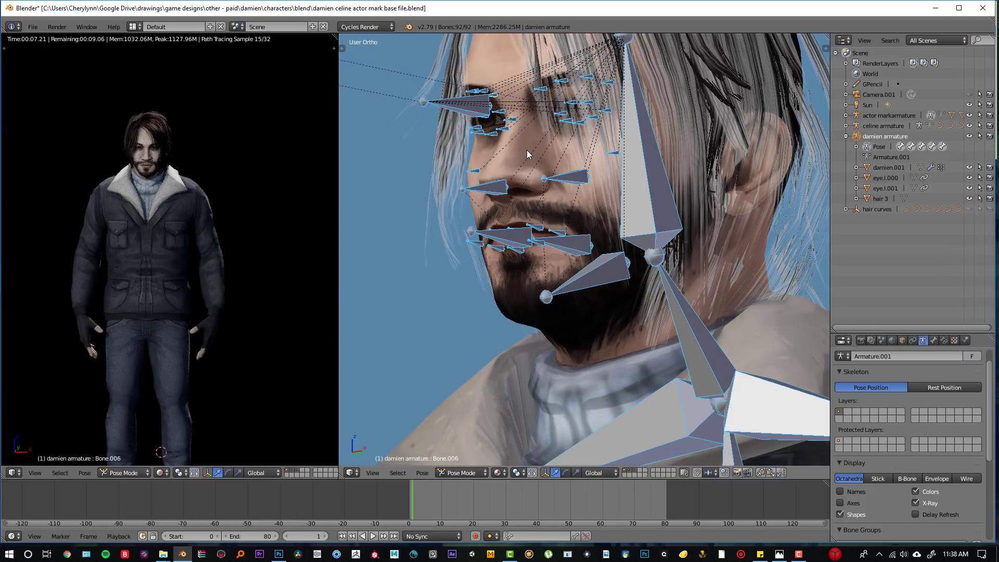
scroll(208, 180, "up", 5)
middle_click_drag(173, 132, 192, 243)
scroll(166, 239, "up", 3)
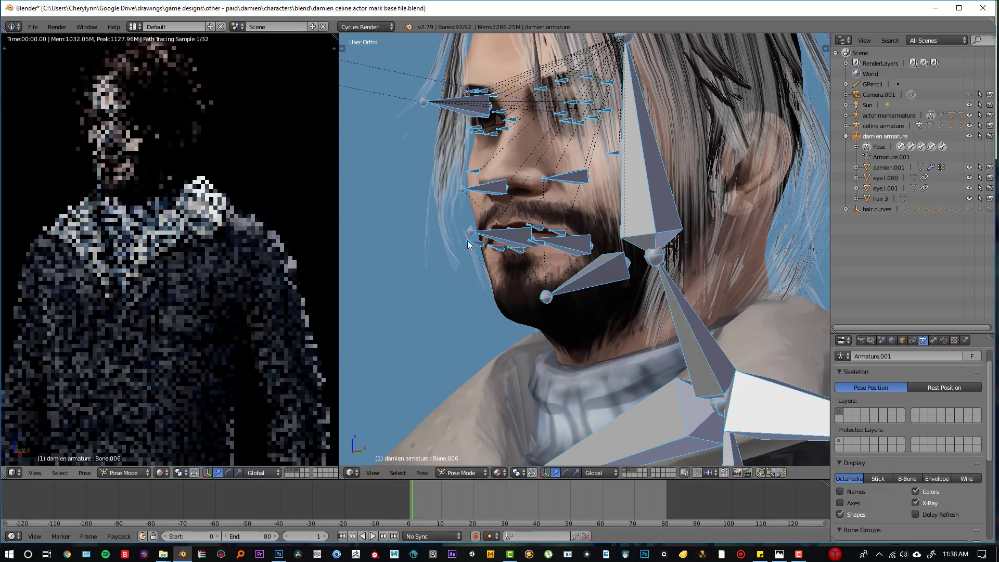
Move one foot's control bone up and forward to lift the leg and bend the knee
scroll(555, 244, "down", 9)
middle_click_drag(642, 438, 568, 379, "shift")
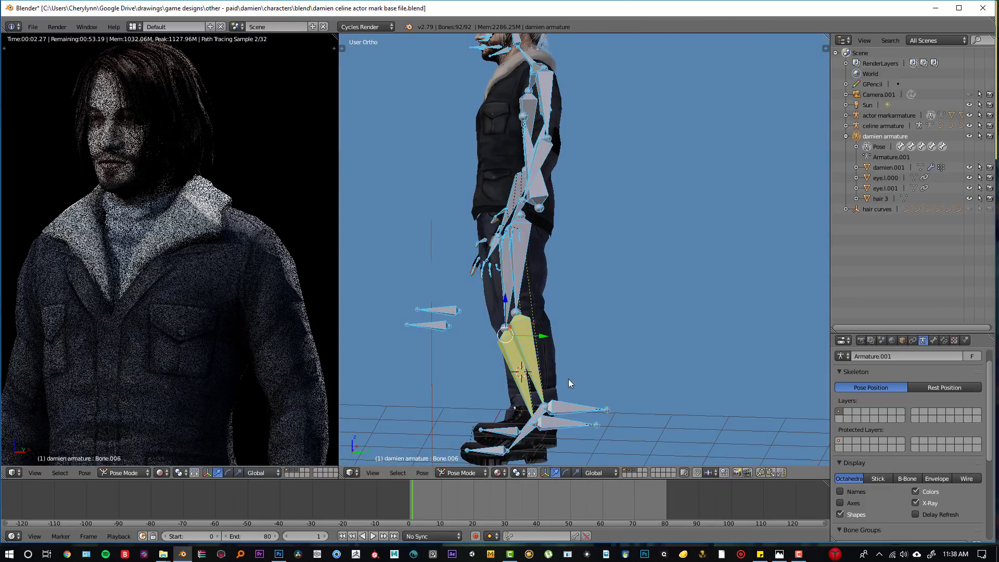
right_click(574, 409)
key("g")
left_click(527, 345)
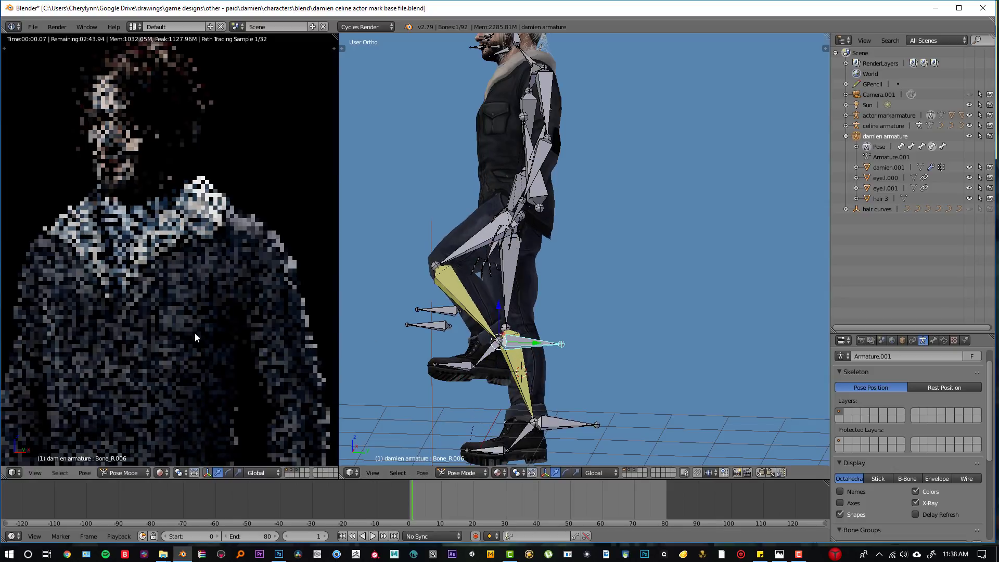
scroll(193, 340, "down", 6)
Rotate the upper spine bone freely to lean and twist the torso backward, and frame the rendered head
middle_click_drag(432, 208, 551, 367)
scroll(552, 367, "up", 3)
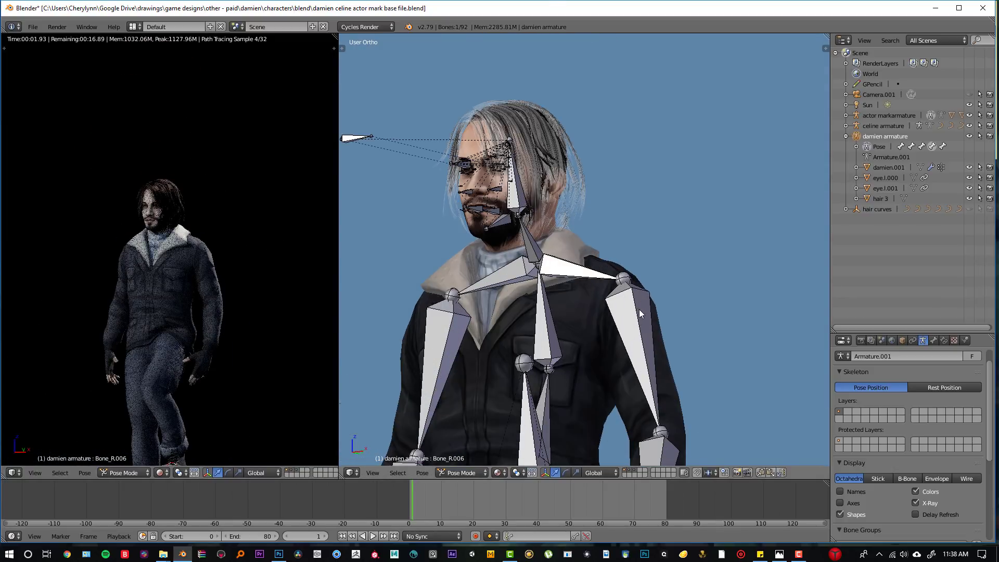
right_click(550, 333)
key("r")
key("r")
left_click(631, 284)
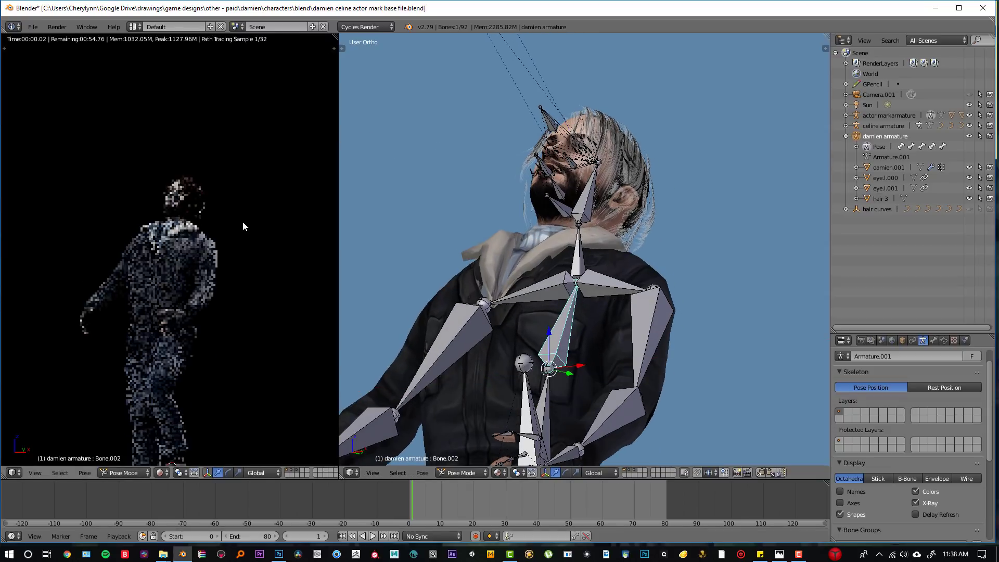
scroll(217, 130, "up", 4)
middle_click_drag(217, 131, 217, 281, "shift")
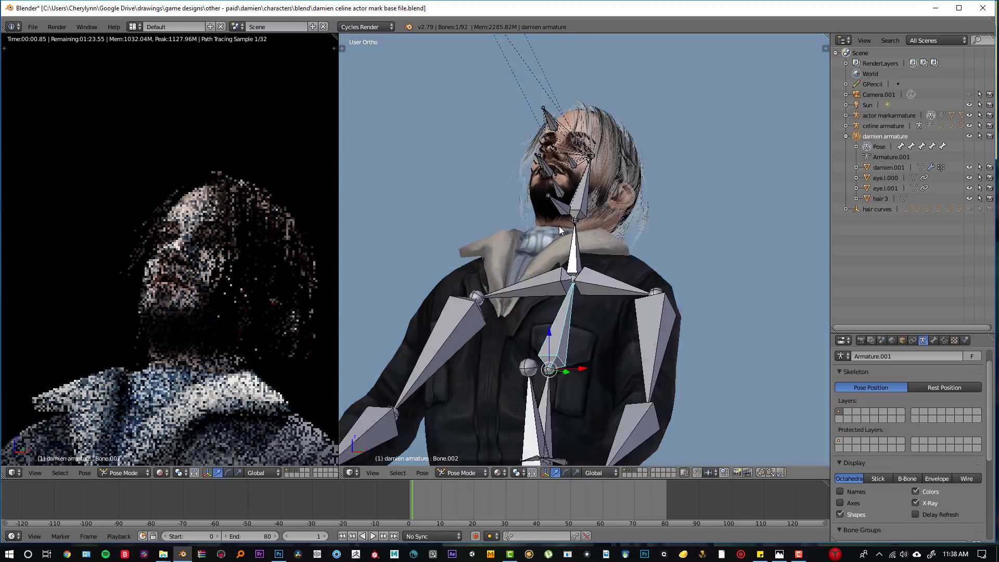
Select the jaw bone and rotate it about its local X axis to open the mouth
middle_click_drag(559, 231, 552, 317)
scroll(578, 249, "up", 2)
middle_click_drag(598, 224, 548, 182)
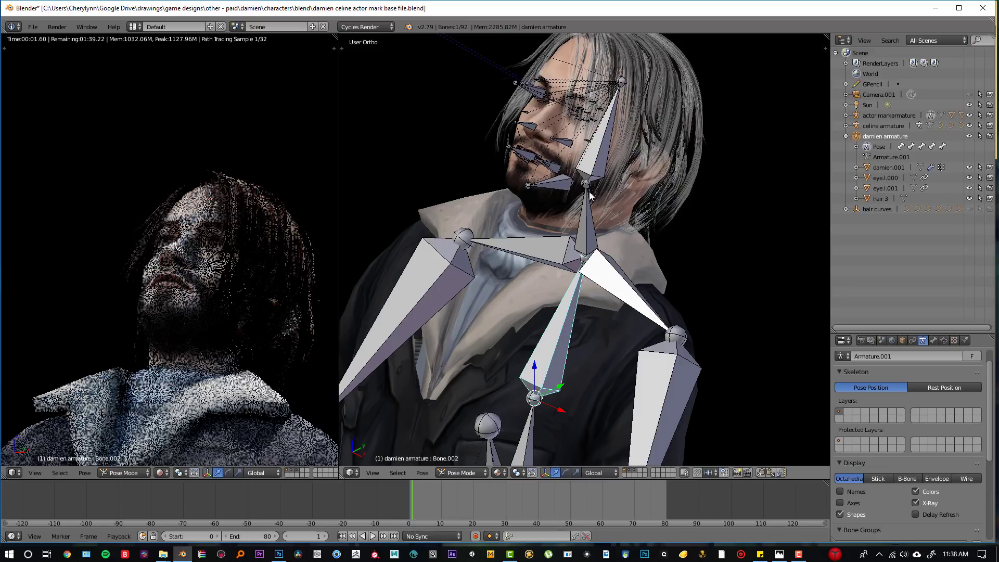
key("bracketright")
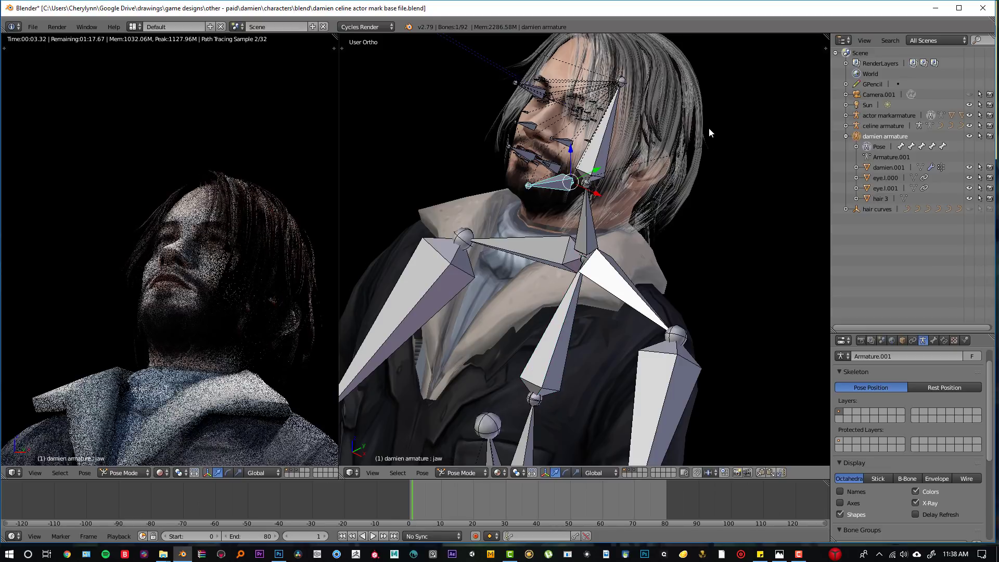
key("r")
key("x")
key("x")
left_click(706, 114)
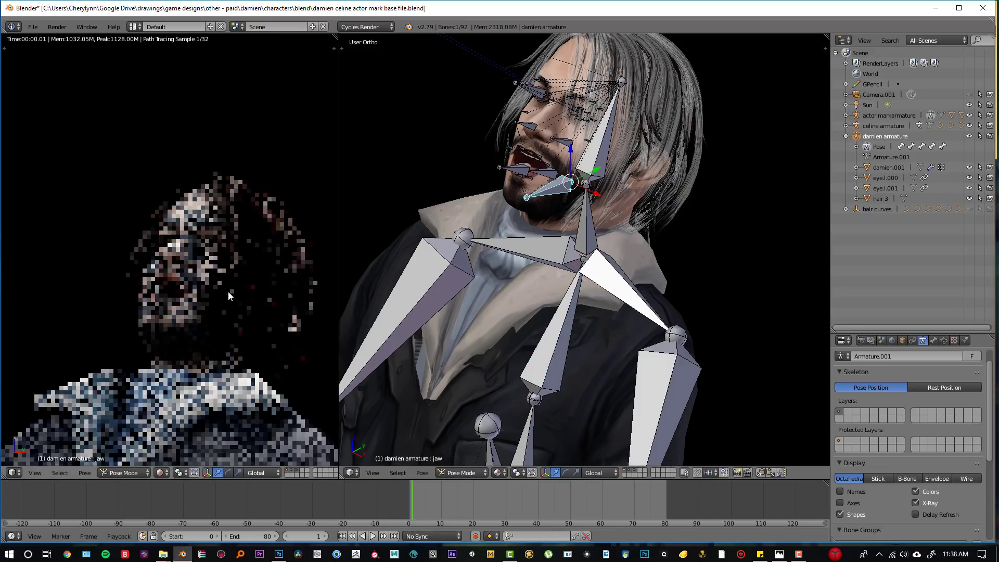
Check the open mouth in both the rendered and armature views, and set the bone display to Stick
middle_click_drag(233, 320, 239, 317)
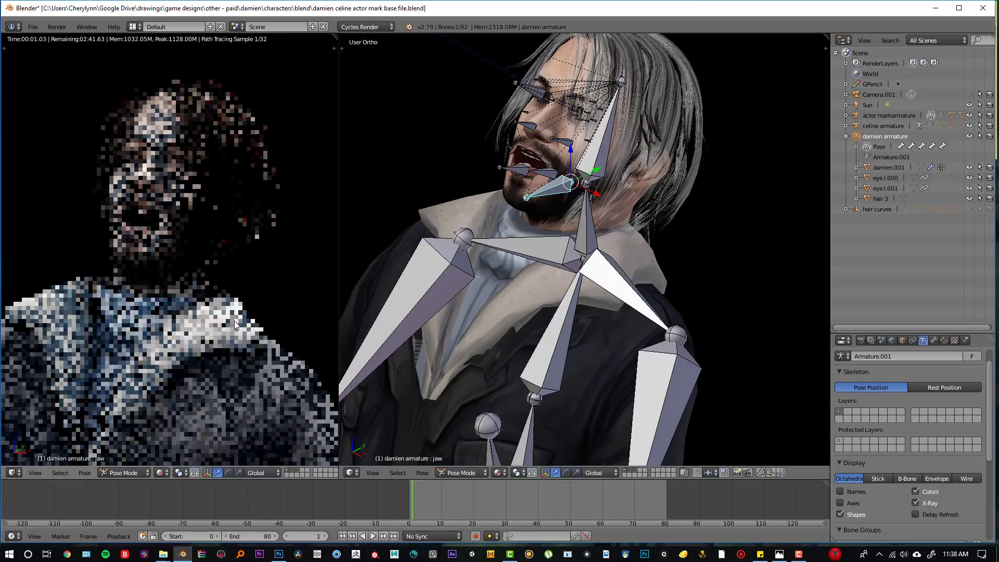
middle_click_drag(492, 185, 491, 280, "shift")
scroll(502, 229, "up", 5)
scroll(499, 173, "down", 5)
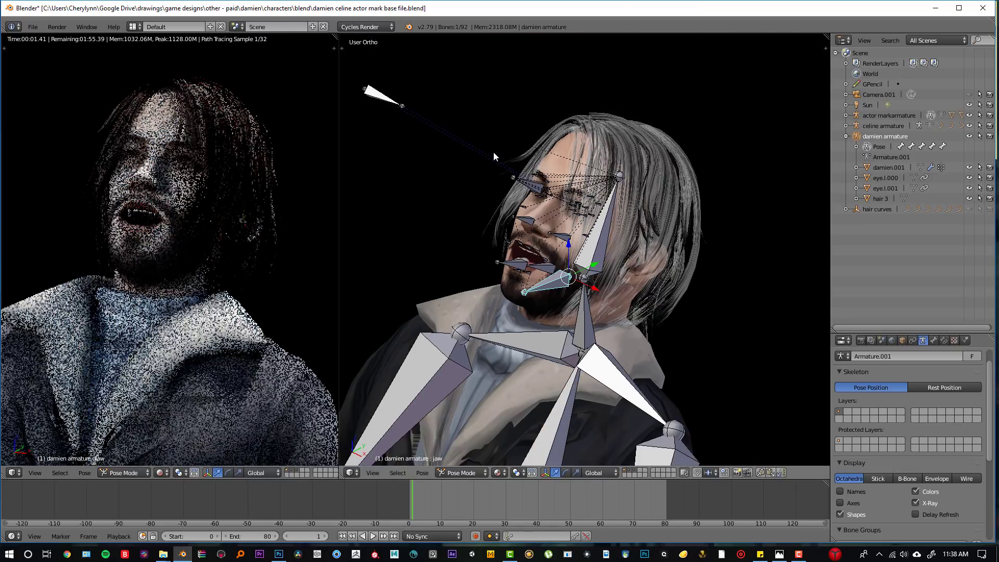
left_click(878, 478)
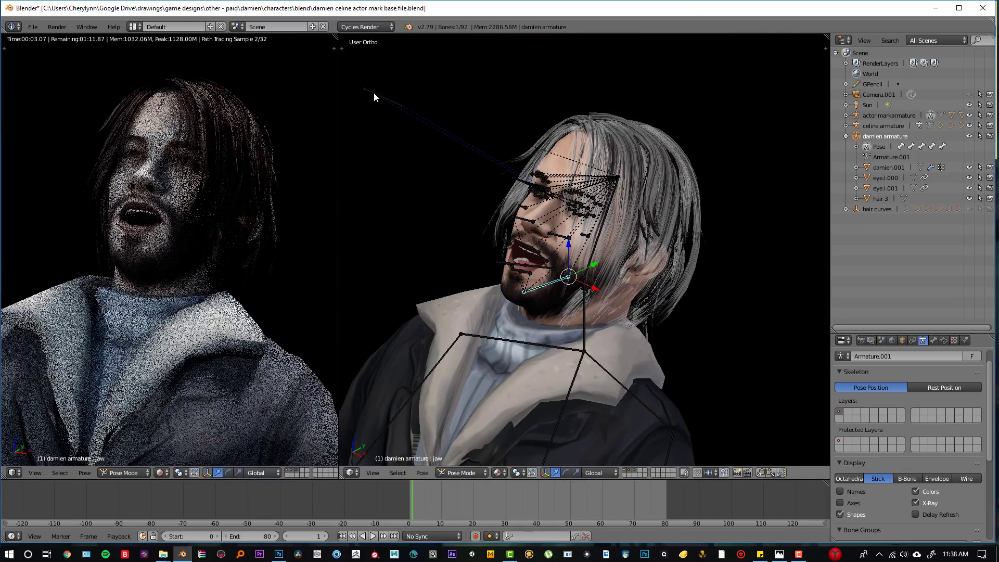
Move the eye control bone to redirect the character's gaze, and start moving the cheek bone beside the nose
right_click(380, 96)
scroll(545, 170, "up", 4)
middle_click_drag(545, 169, 666, 213)
key("g")
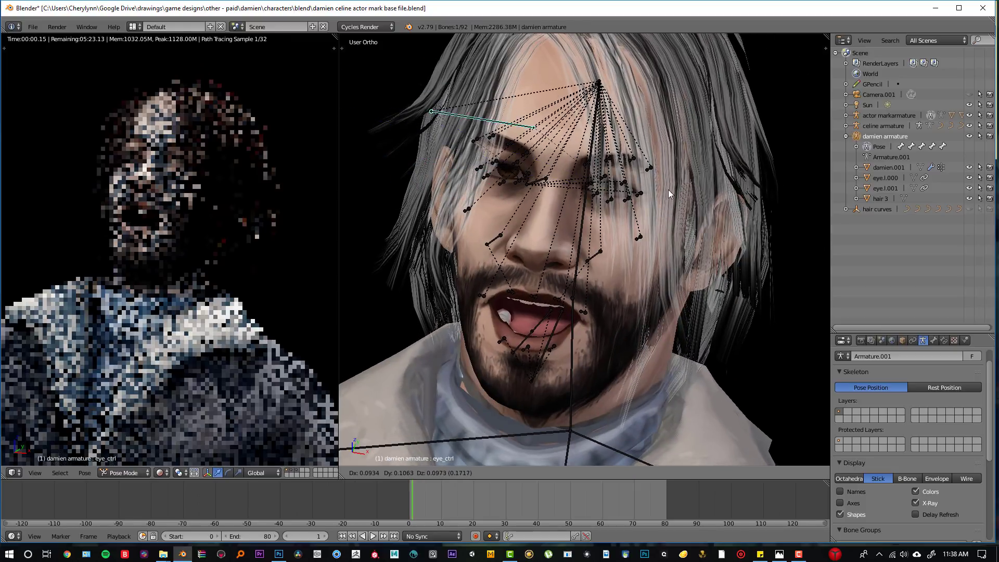
left_click(442, 171)
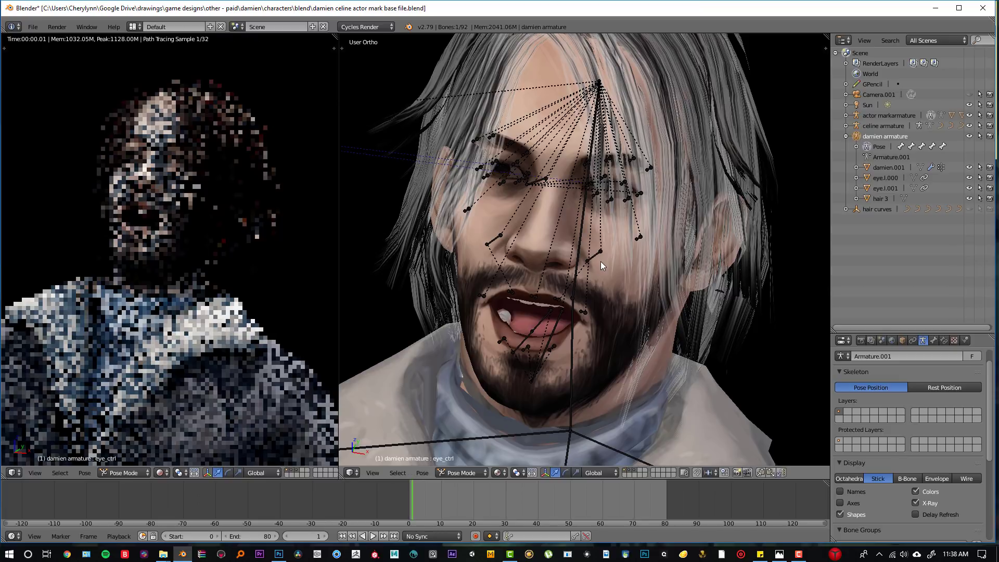
right_click(600, 257)
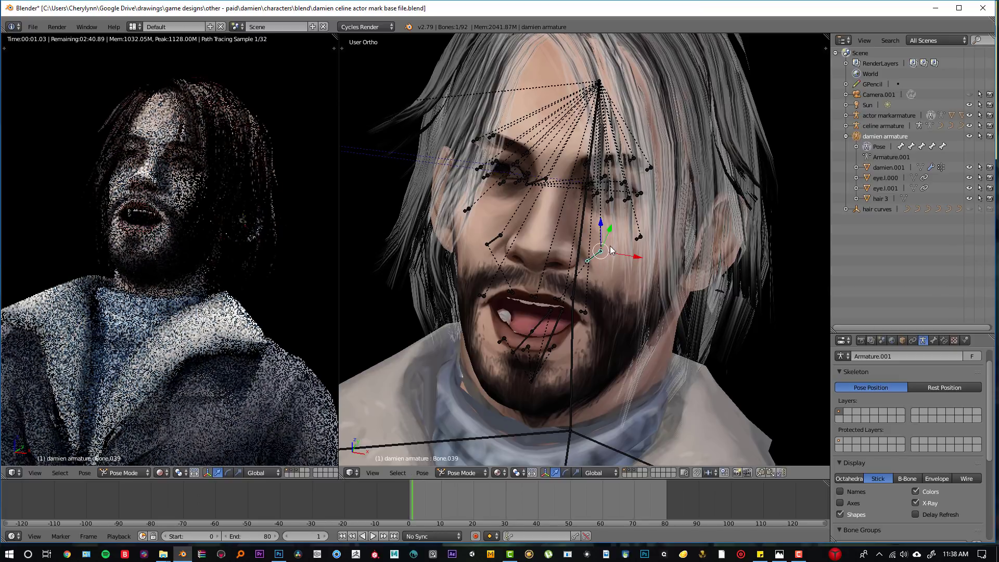
key("g")
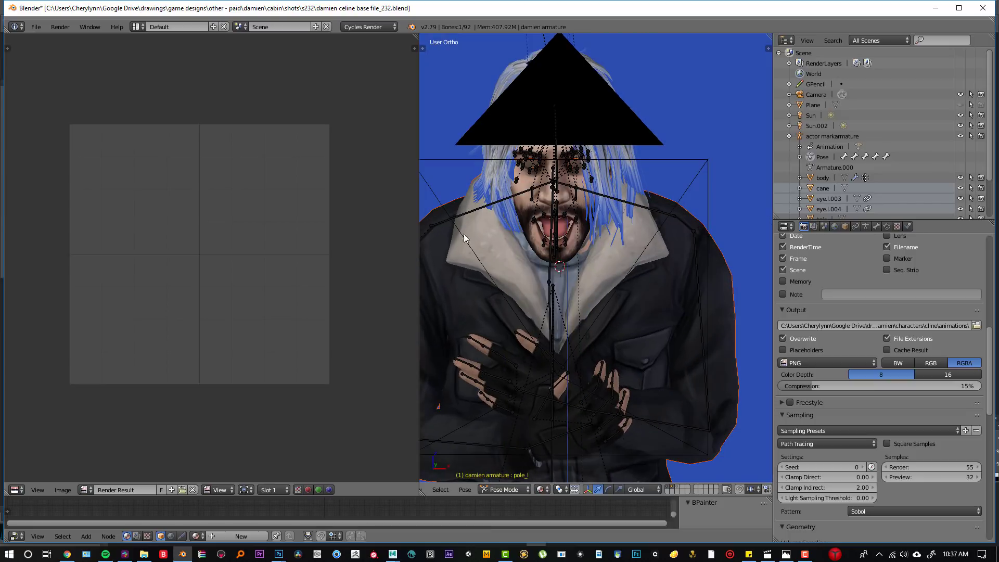
Widen the 3D viewport, turn the render result area into a second 3D view, and frame the character in a rendered camera view
left_click_drag(420, 149, 337, 148)
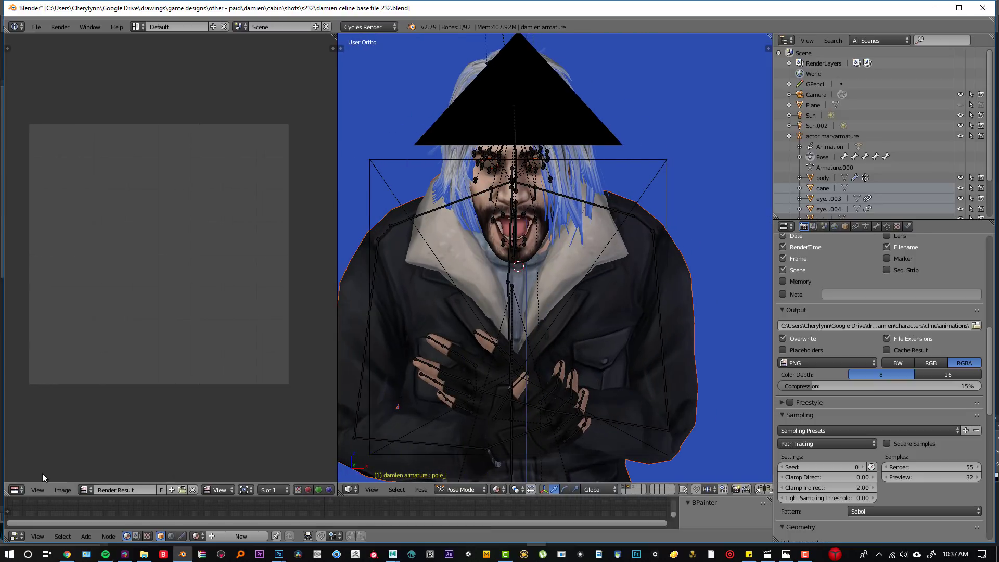
left_click(21, 489)
left_click(31, 477)
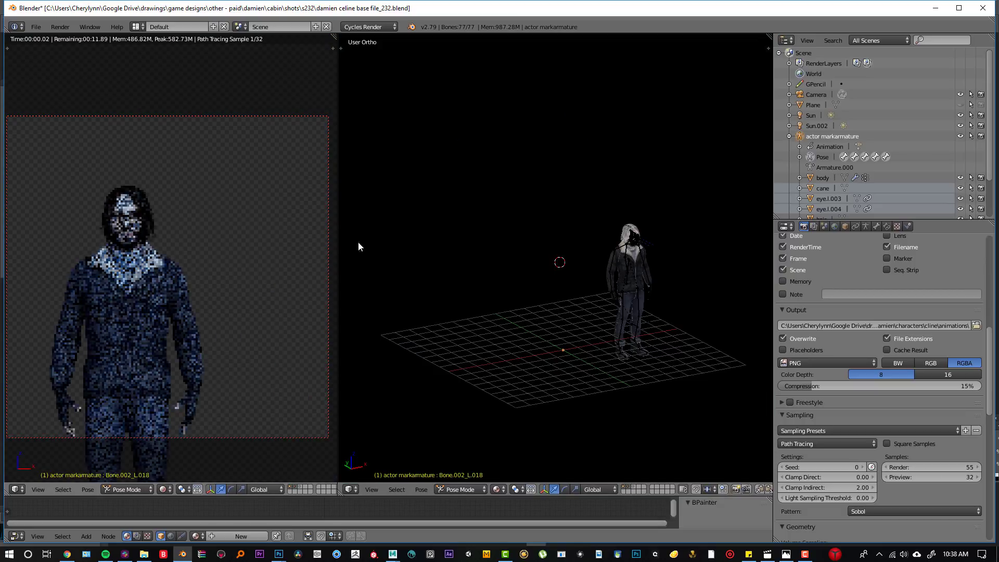
scroll(228, 229, "up", 2)
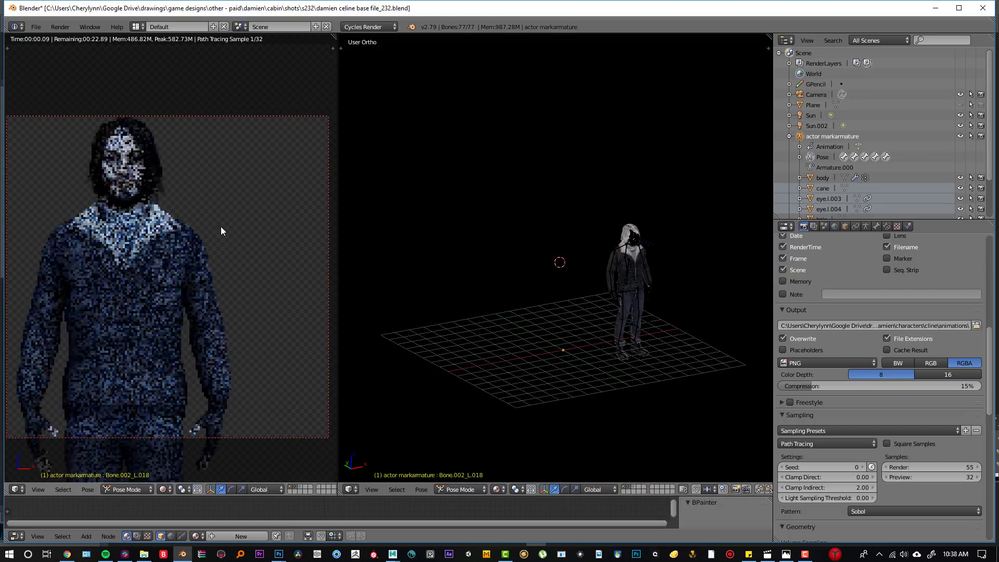
middle_click_drag(221, 227, 235, 230, "shift")
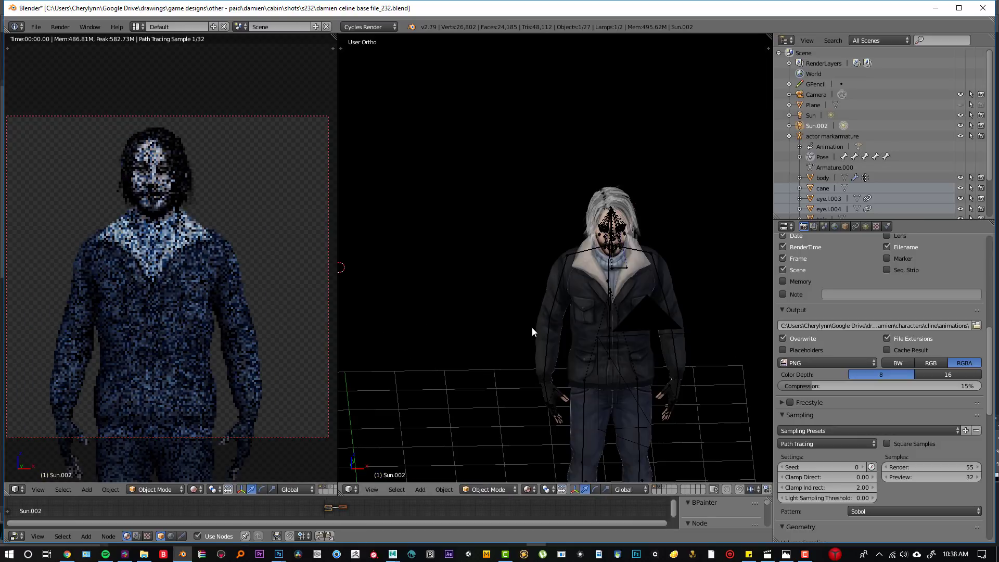
Rotate the character's upper arm bone about X and freely to adjust the arm beside the jacket
right_click(549, 313)
scroll(522, 344, "up", 2)
middle_click_drag(565, 349, 523, 344)
key("r")
key("x")
left_click(526, 263)
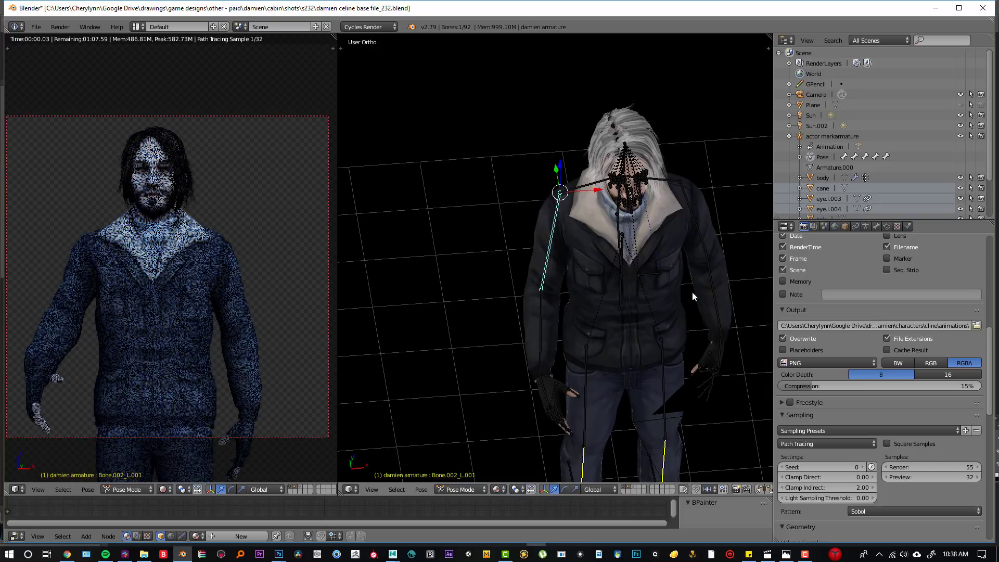
key("r")
left_click(700, 270)
scroll(566, 304, "up", 2)
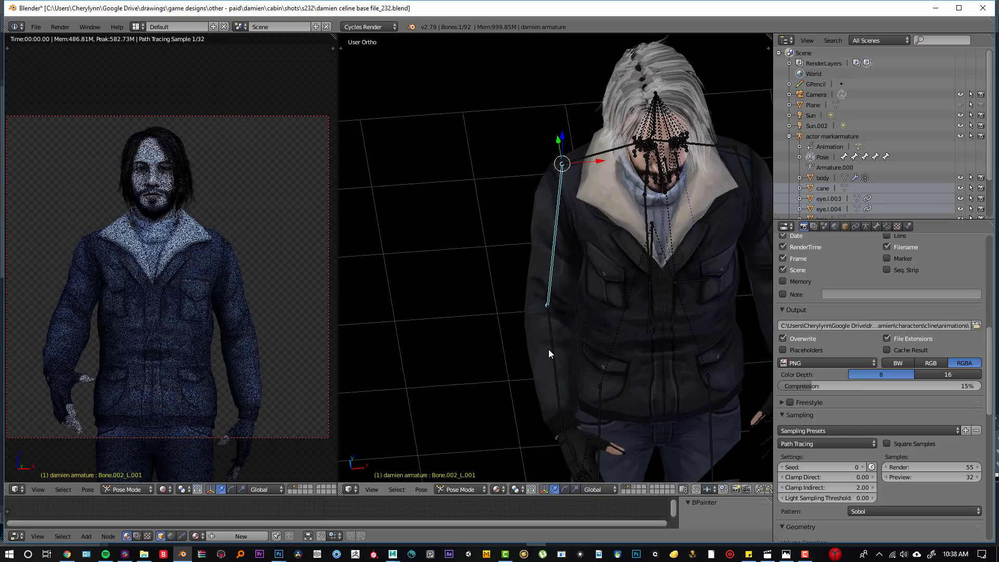
scroll(817, 285, "up", 12)
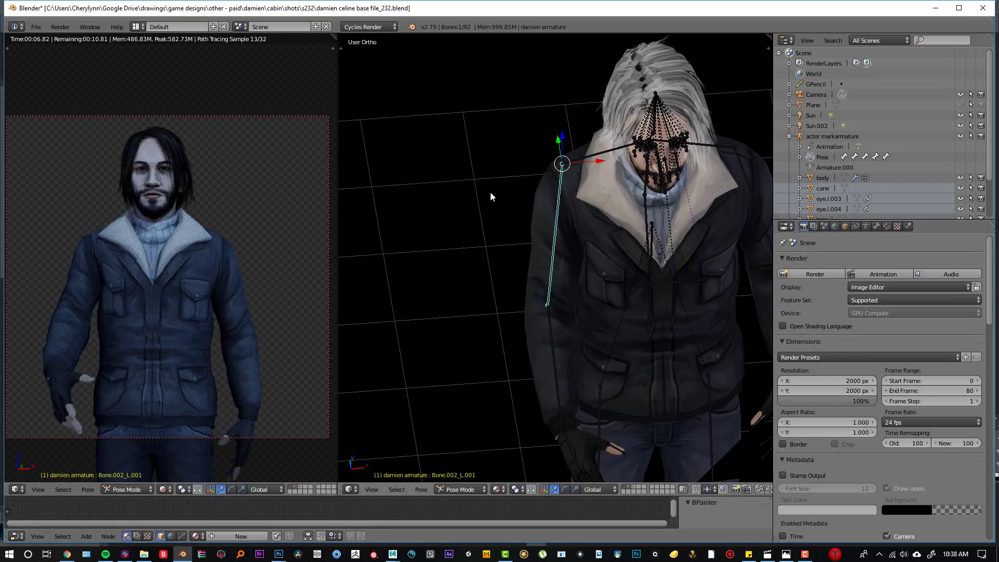
scroll(576, 299, "down", 2)
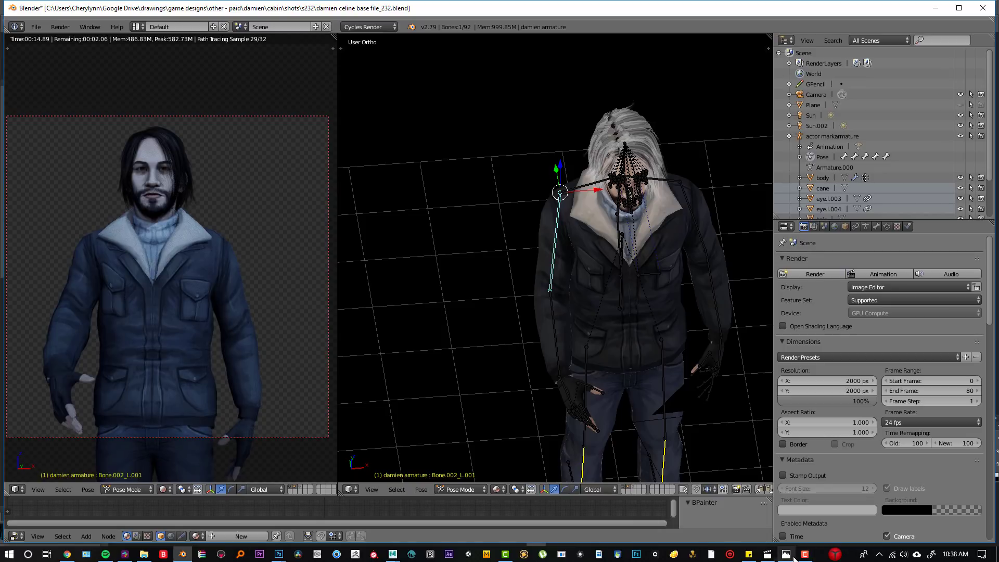
Switch to Photoshop, zoom out on the shot 232 storyboard sketch, and place its window beside Blender as reference
mouse_move(279, 554)
left_click(385, 515)
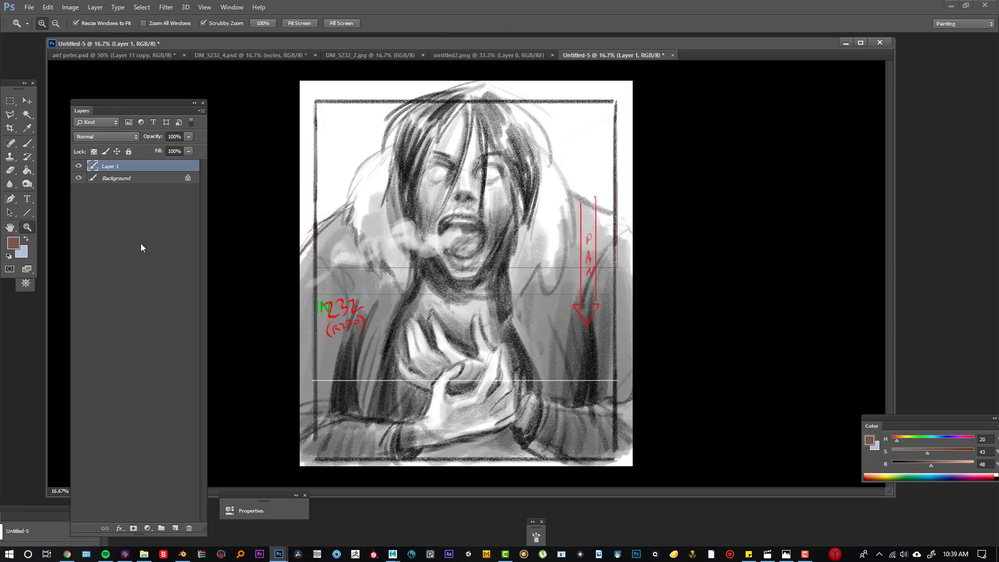
left_click(56, 24)
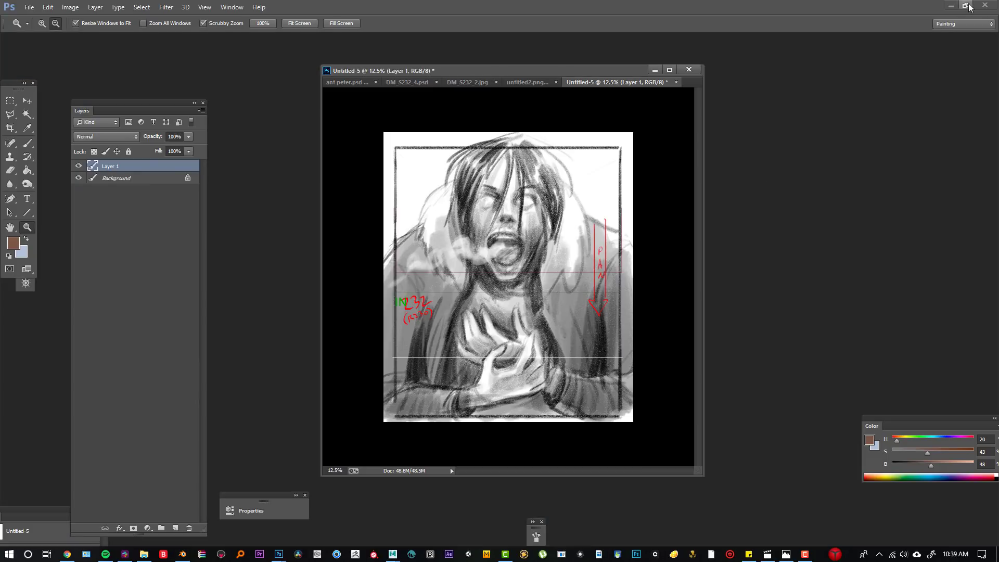
left_click(969, 7)
left_click_drag(914, 10, 245, 12)
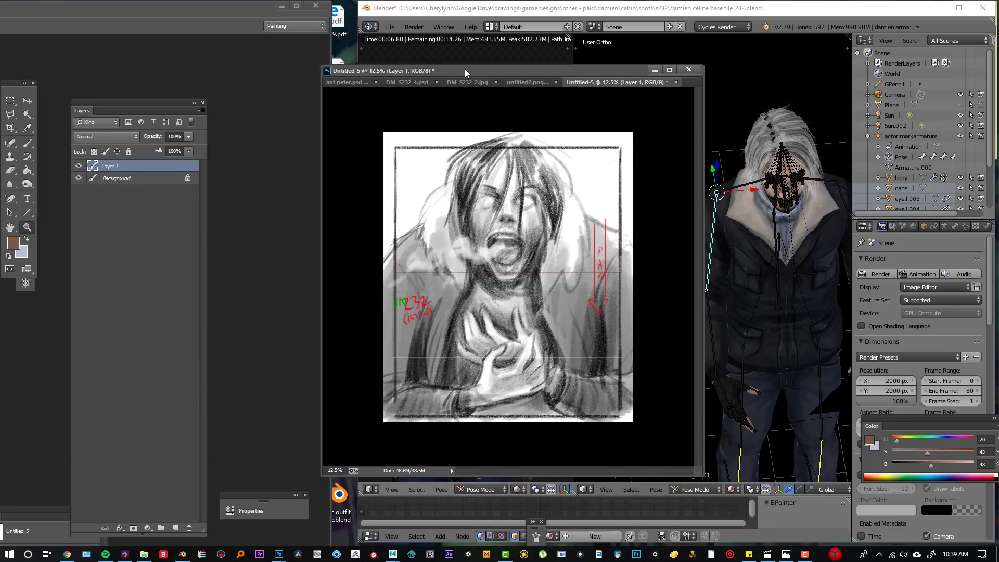
left_click_drag(464, 68, 107, 43)
Rotate the forearm bone about X and freely to fold the lower arm across the chest
right_click(712, 329)
right_click(713, 329)
middle_click_drag(713, 328, 715, 260)
key("r")
key("x")
key("r")
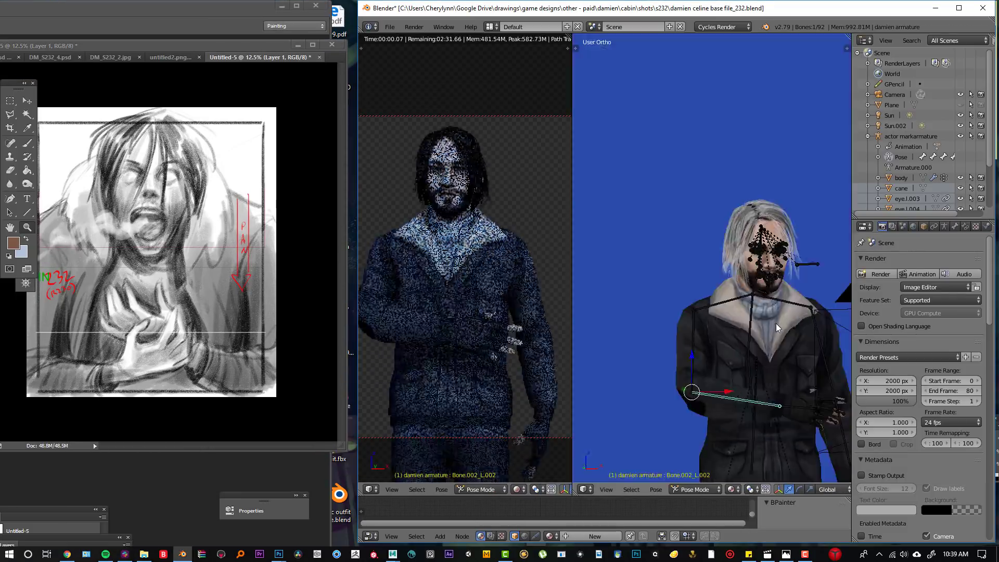
Rotate the opposite arm's bones freely and about Z to raise that forearm across the chest as well
scroll(710, 261, "up", 2)
right_click(792, 317)
key("r")
scroll(813, 323, "down", 4)
middle_click_drag(813, 322, 728, 261)
key("r")
key("z")
left_click(664, 329)
scroll(728, 260, "up", 4)
key("r")
middle_click_drag(677, 240, 767, 245, "shift")
Refine the rotations of both arms' bones from several angles so the hands clutch the chest as in the sketch
right_click(656, 224)
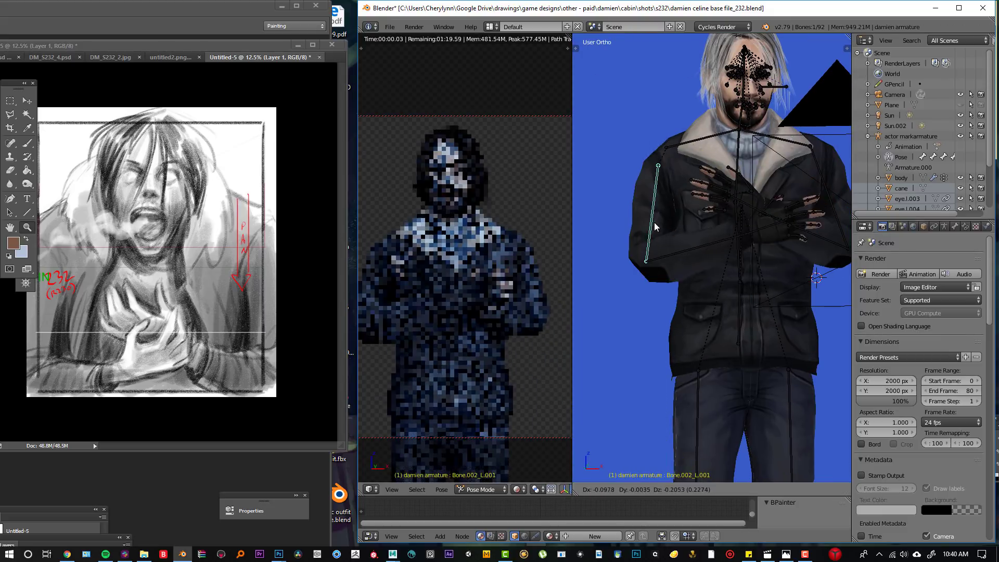
right_click(654, 229)
right_click(654, 229)
middle_click_drag(655, 232, 727, 283)
key("r")
right_click(770, 260)
key("r")
right_click(653, 223)
middle_click_drag(729, 229, 720, 256)
key("r")
left_click(778, 327)
right_click(765, 228)
key("r")
left_click(695, 162)
Rotate the spine bones from a side view to hunch the torso forward
middle_click_drag(695, 162, 758, 214)
right_click(755, 159)
key("r")
right_click(719, 260)
key("r")
left_click(769, 178)
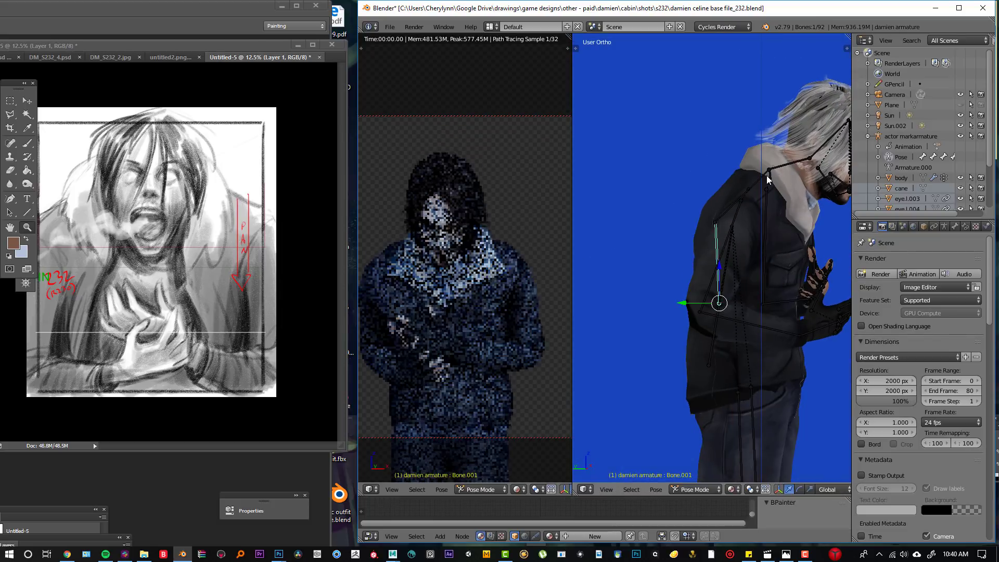
Try rotating the shoulder bone in side view, and undo that rotation
right_click(761, 178)
key("r")
left_click(806, 161)
key("ctrl+z")
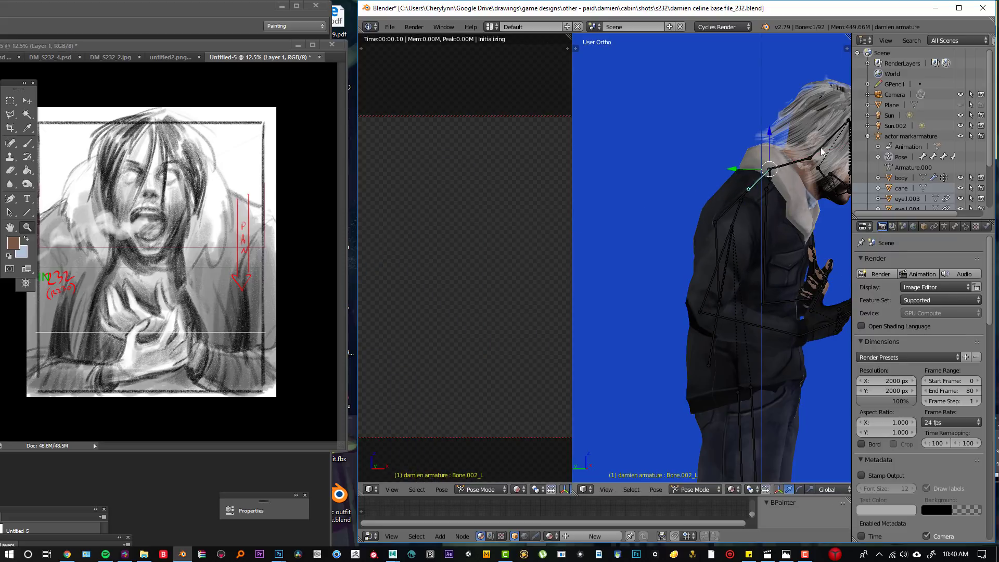
Rotate the head bone about X to lift the face toward the front, and check the pose from the front
right_click(820, 149)
key("r")
key("x")
left_click(800, 235)
middle_click_drag(800, 236, 731, 250)
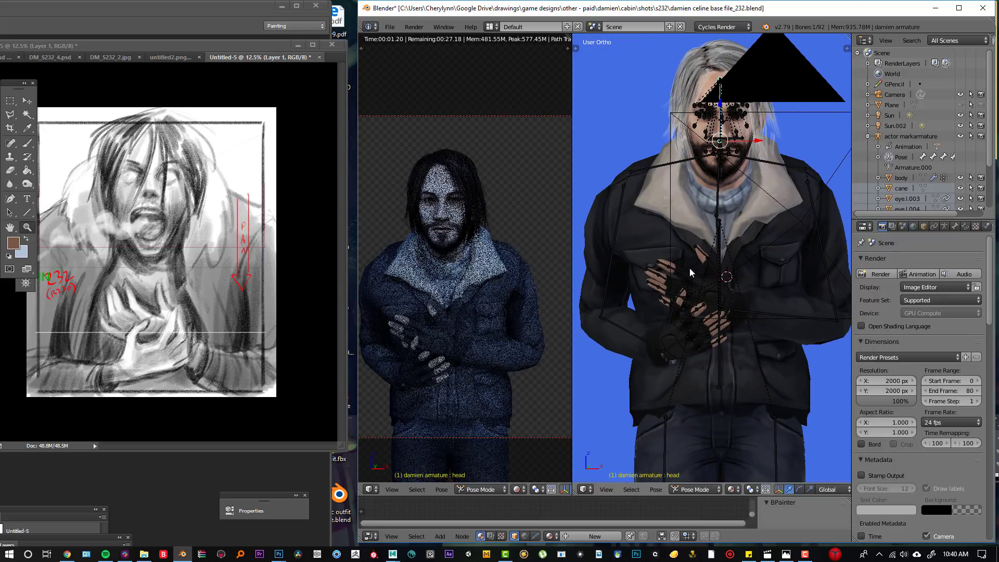
Rotate the arm bone beside the chest freely and about Z to adjust how the arm wraps the body
right_click(610, 274)
key("r")
left_click(718, 324)
key("r")
key("z")
left_click(759, 319)
Select the jaw bone and rotate it to open the mouth into a scream
right_click(723, 120)
scroll(723, 119, "up", 3)
middle_click_drag(723, 119, 724, 193, "shift")
scroll(839, 262, "up", 3)
mouse_move(747, 268)
middle_mouse_down()
mouse_move(839, 262)
mouse_move(834, 295)
mouse_move(801, 280)
mouse_move(787, 295)
middle_mouse_up()
key("r")
left_click(846, 288)
key("r")
left_click(833, 298)
Lasso the bones of one eyebrow and rotate them to angle the brow
scroll(780, 250, "up", 2)
middle_click_drag(739, 192, 689, 302, "shift")
key("a")
mouse_move(679, 184)
left_mouse_down("ctrl")
mouse_move(559, 140)
mouse_move(677, 125)
left_mouse_up("ctrl")
key("r")
left_click(747, 99)
scroll(748, 104, "down", 1)
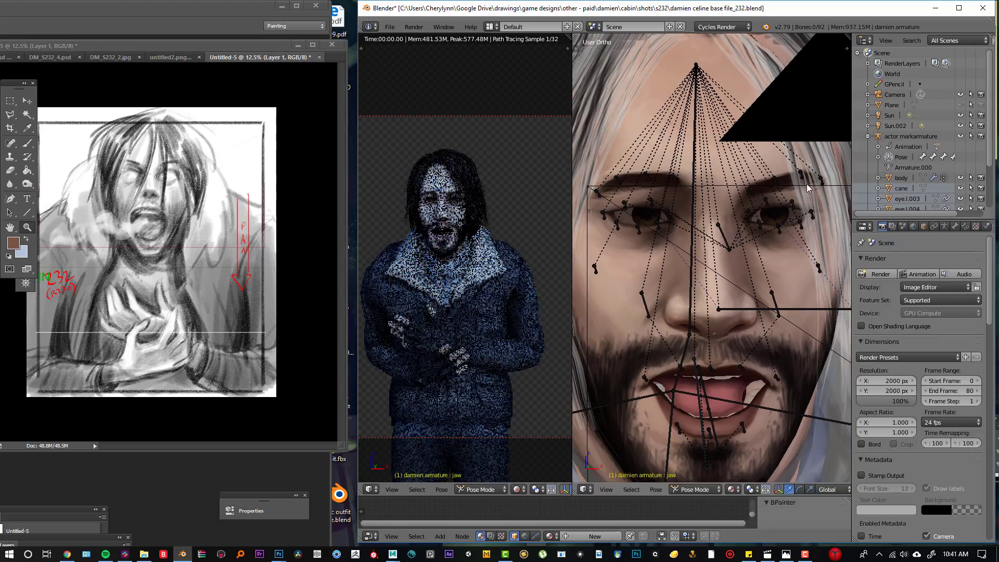
Rotate the lassoed bones of the other eyebrow, and nudge the bone between the brows slightly along Z
middle_click_drag(748, 135, 707, 116, "shift")
left_click_drag(697, 182, 799, 180, "ctrl")
key("r")
left_click(812, 213)
scroll(781, 203, "up", 1)
right_click(674, 189)
left_click_drag(675, 164, 674, 158)
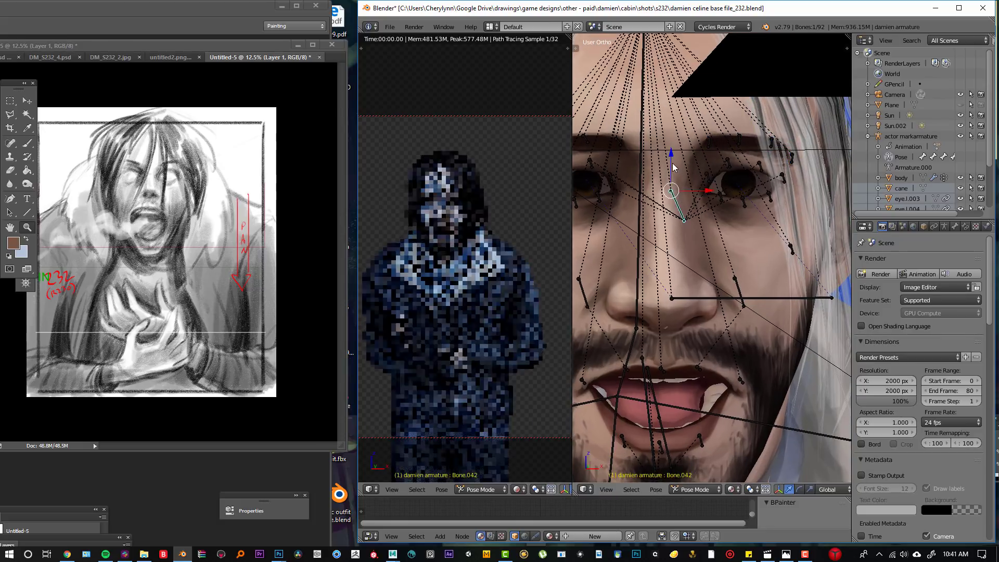
Switch to Object Mode, select the camera, and move it along X until it lines up with the posed character
scroll(687, 266, "down", 4)
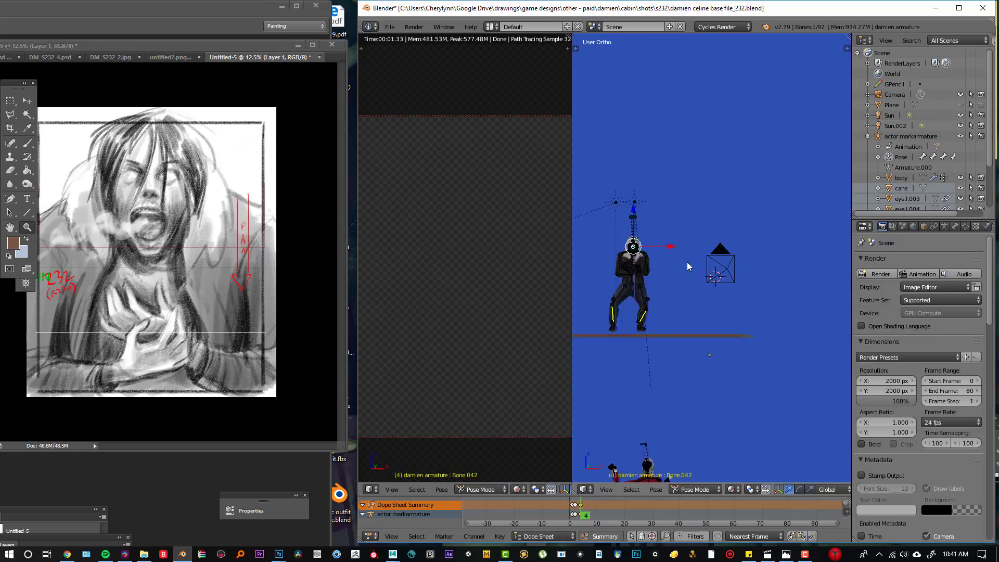
key("a")
scroll(707, 268, "up", 3)
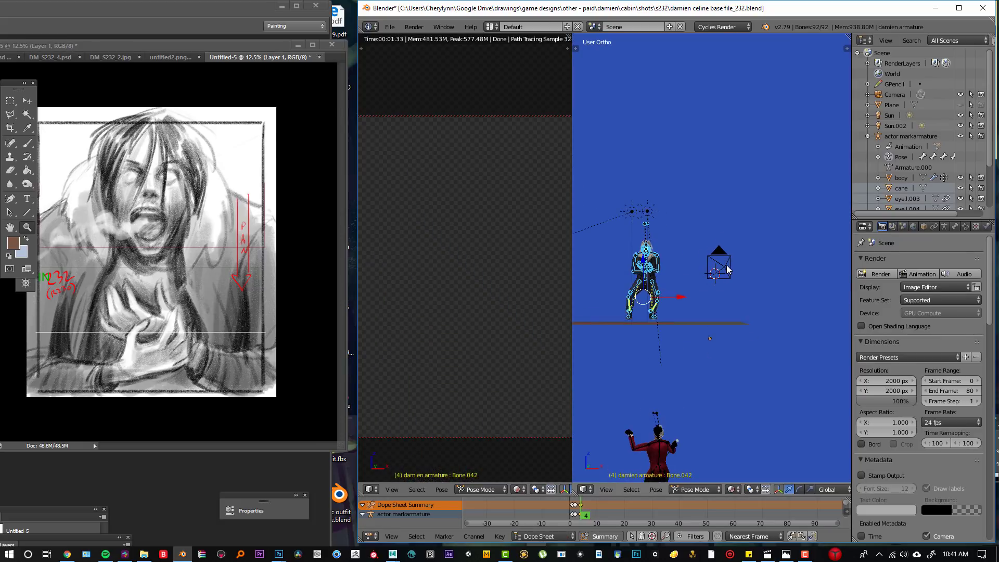
key("ctrl+Tab")
right_click(726, 268)
left_click_drag(764, 269, 693, 263)
scroll(684, 272, "up", 3)
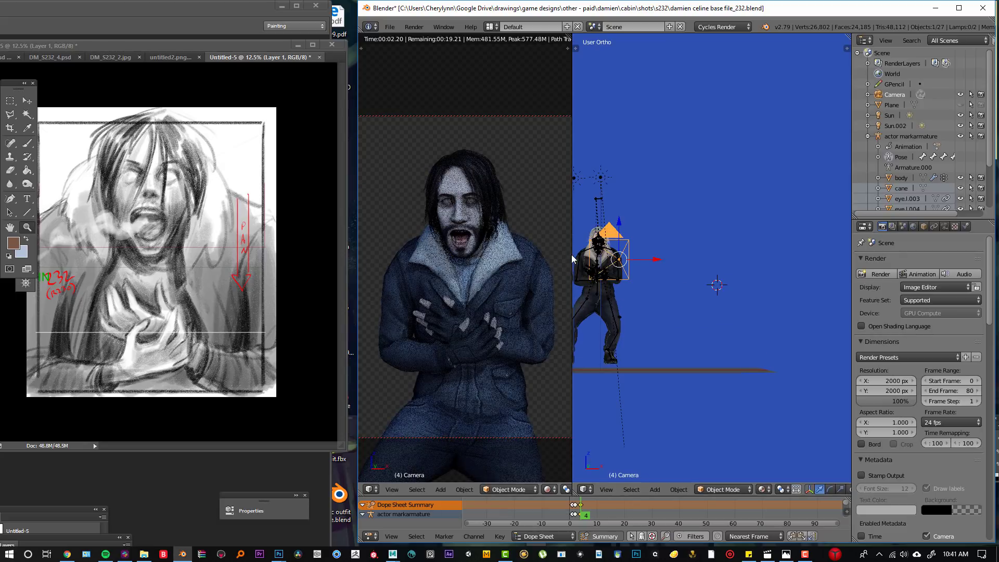
Widen the rendered camera view and frame the camera and posed character in the neighbouring viewport
left_click_drag(572, 281, 662, 284)
middle_click_drag(595, 300, 584, 315)
scroll(604, 301, "up", 1)
scroll(580, 312, "up", 1)
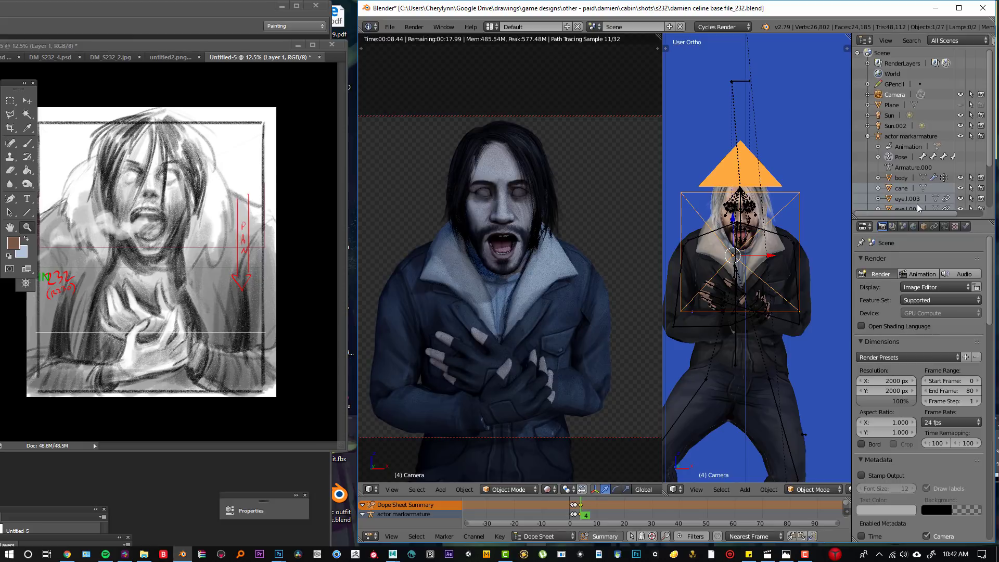
Start a test render of frame 4, inspect the render layer settings, and cancel the render
key("F12")
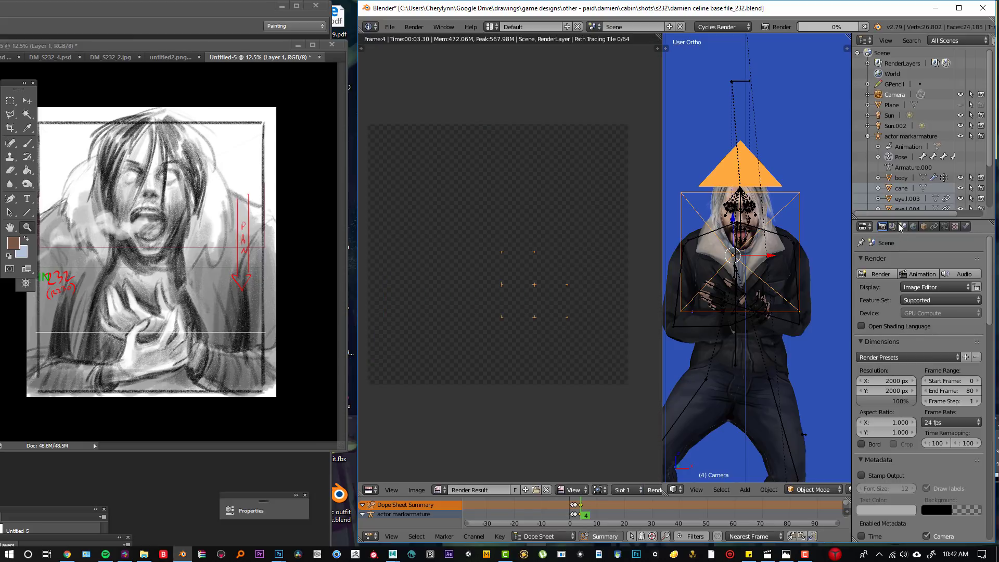
left_click(893, 227)
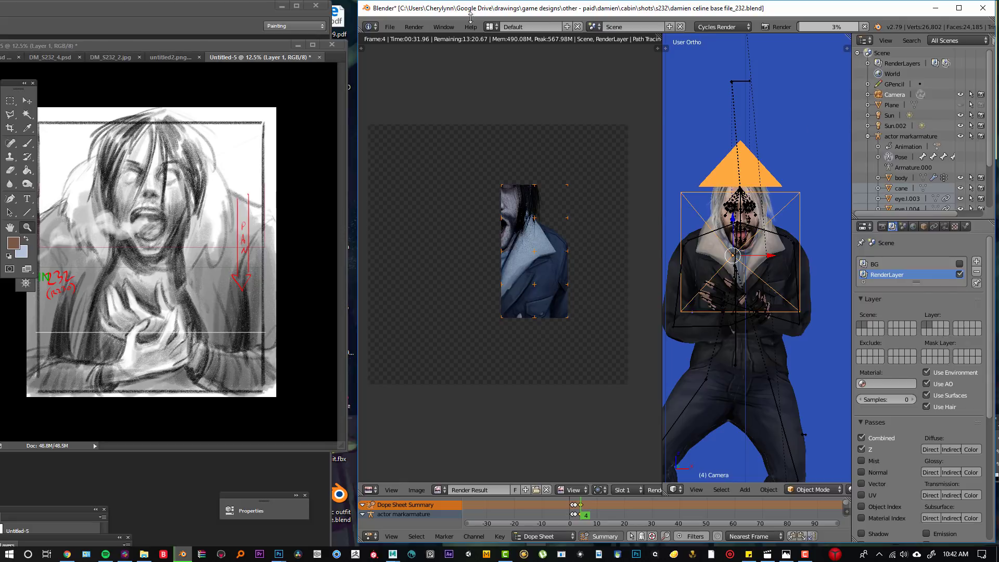
key("Escape")
Turn off the film's Transparent option to preview the sky background, and turn it on again
left_click(882, 226)
scroll(901, 428, "down", 10)
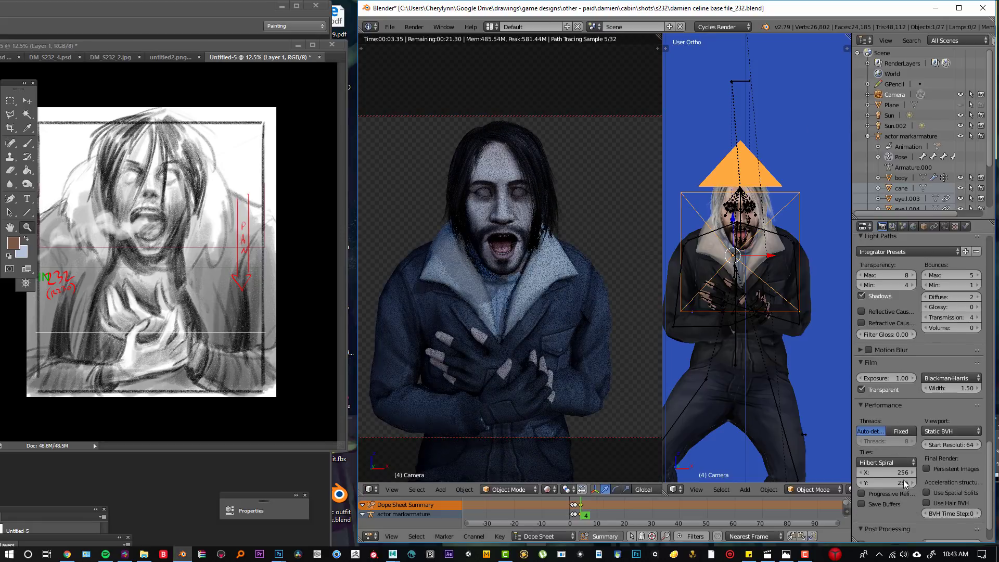
scroll(905, 483, "down", 2)
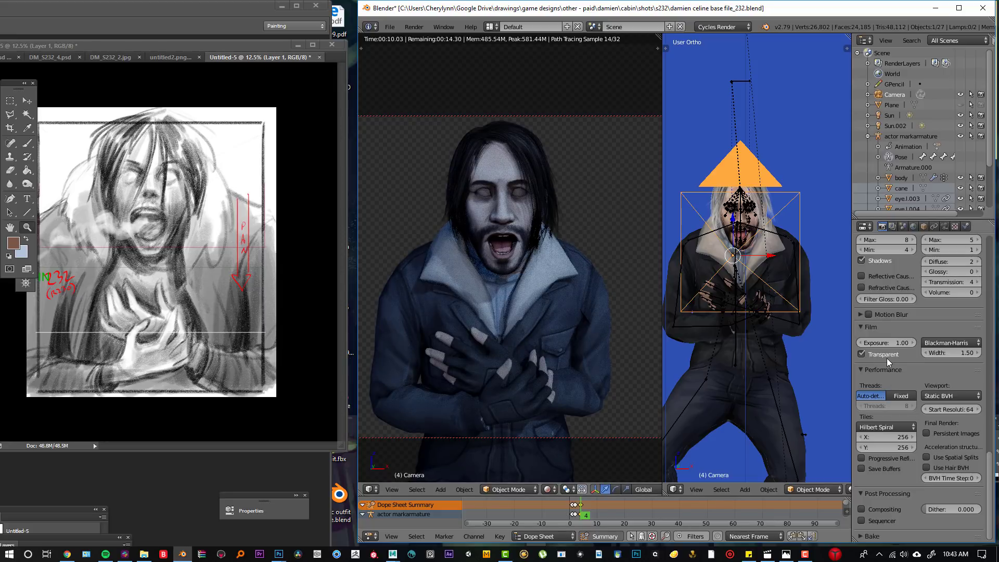
left_click(866, 355)
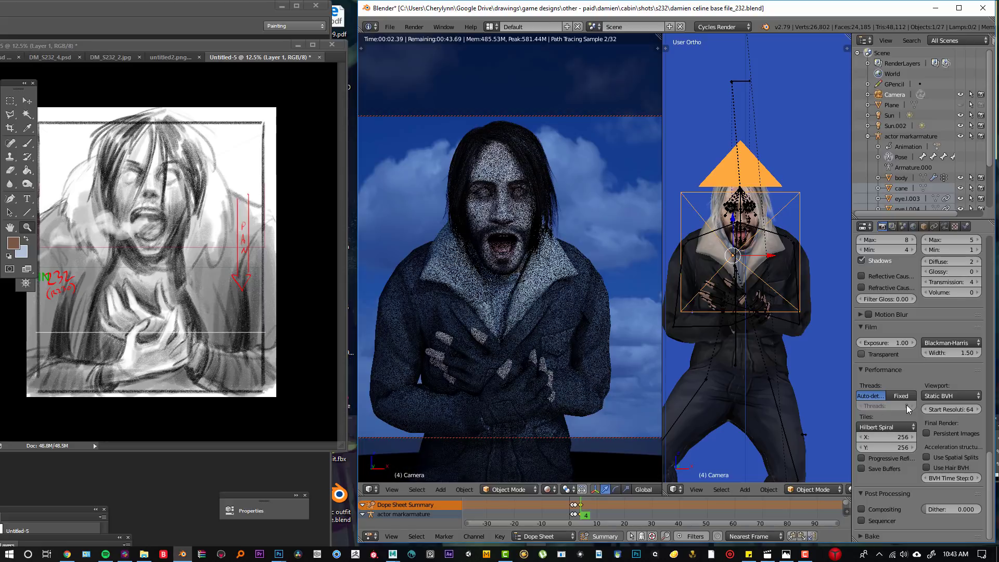
left_click(862, 355)
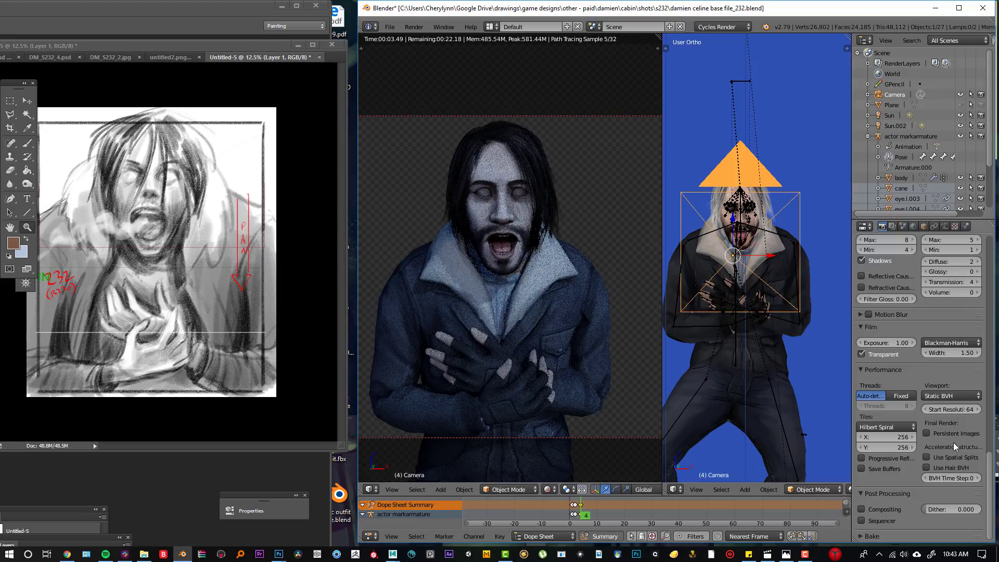
Enable Progressive Refine in the render performance settings, and return to the render dimensions
left_click(861, 457)
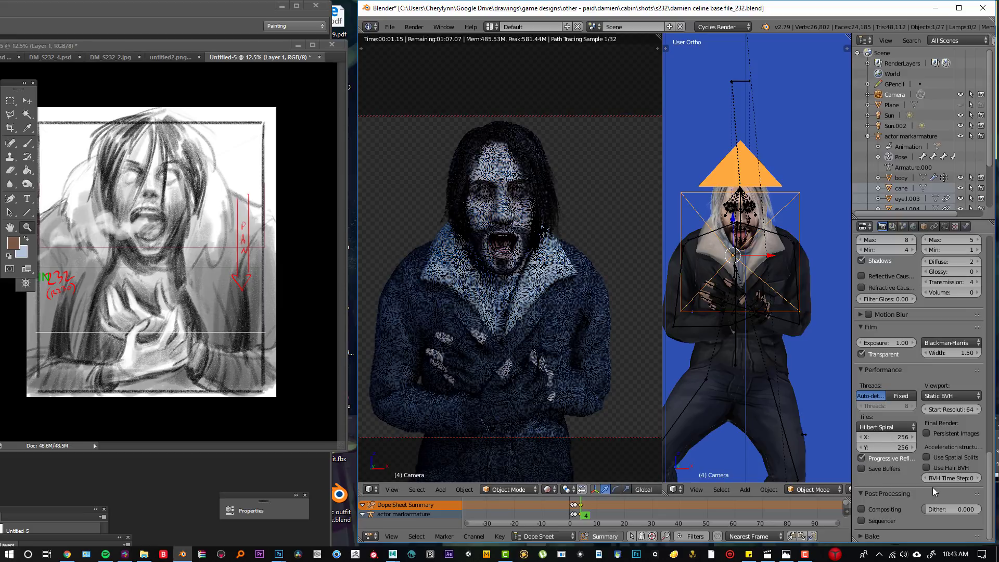
scroll(946, 407, "up", 6)
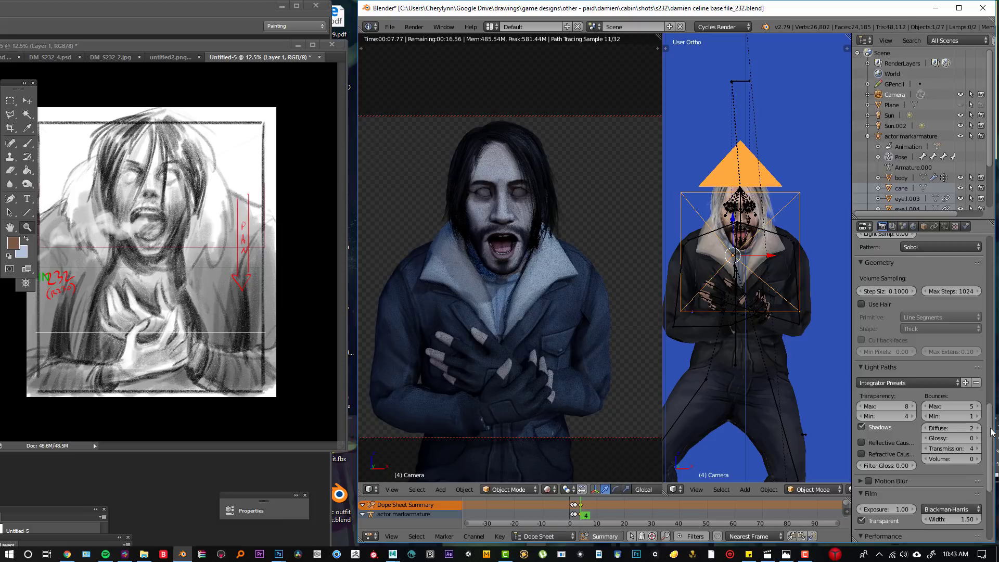
left_click_drag(990, 431, 994, 234)
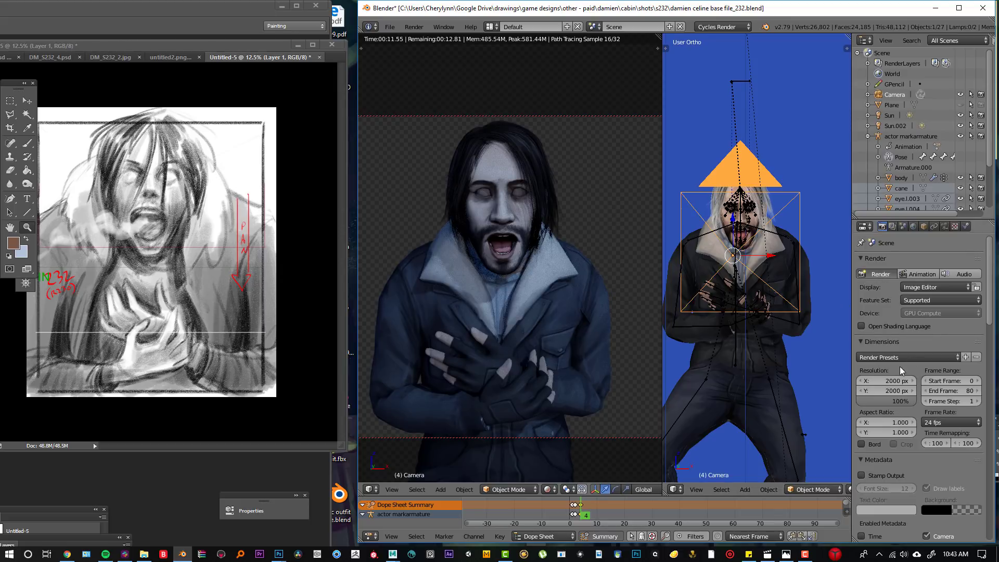
Render frame 4, stop it partway, and save the transparent render as s132.png
key("F12")
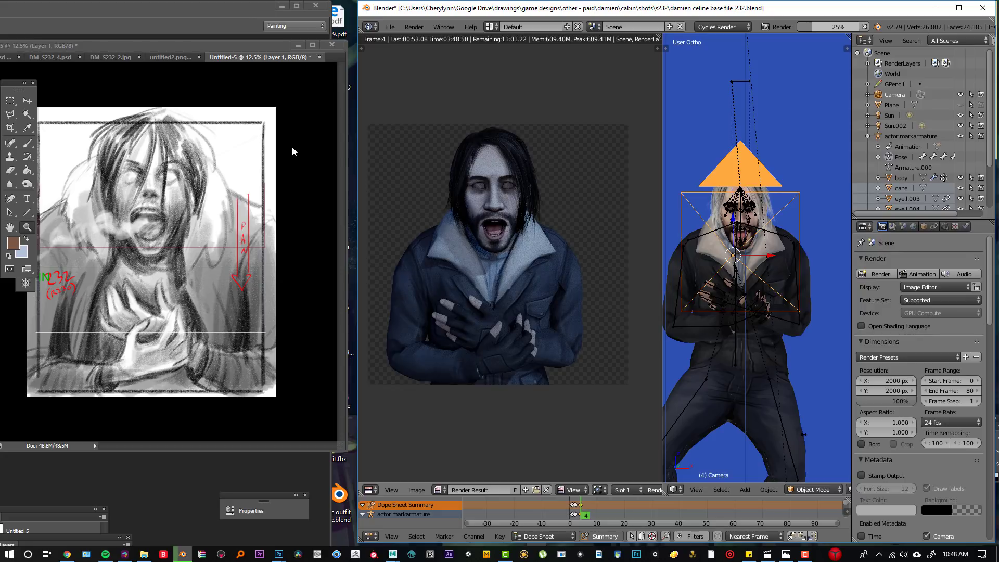
key("Escape")
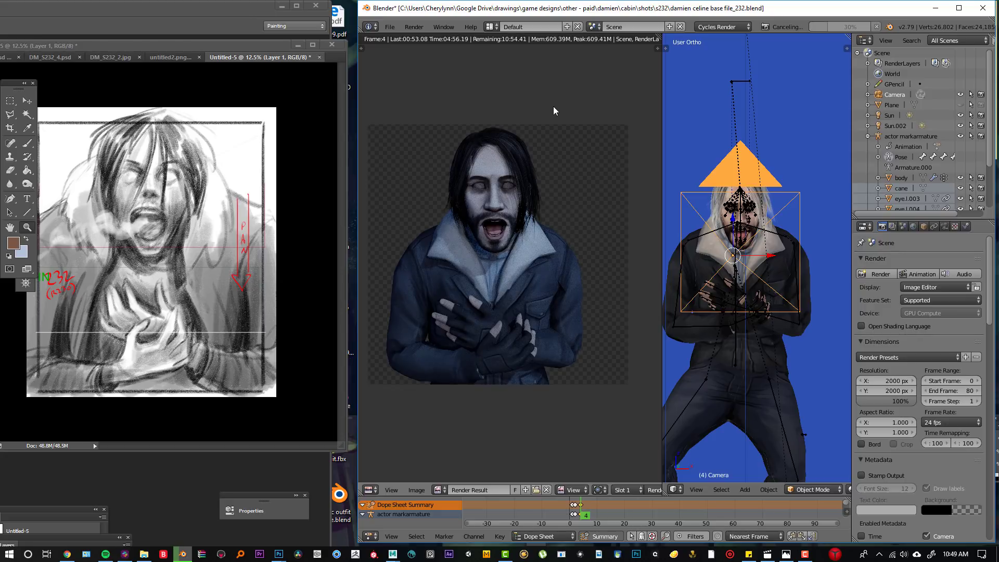
key("F3")
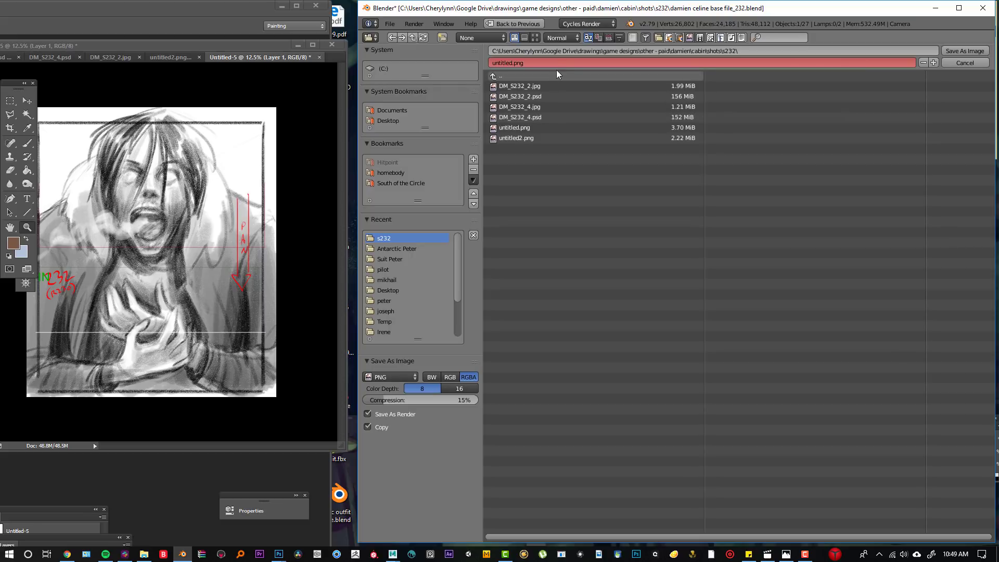
key("Escape")
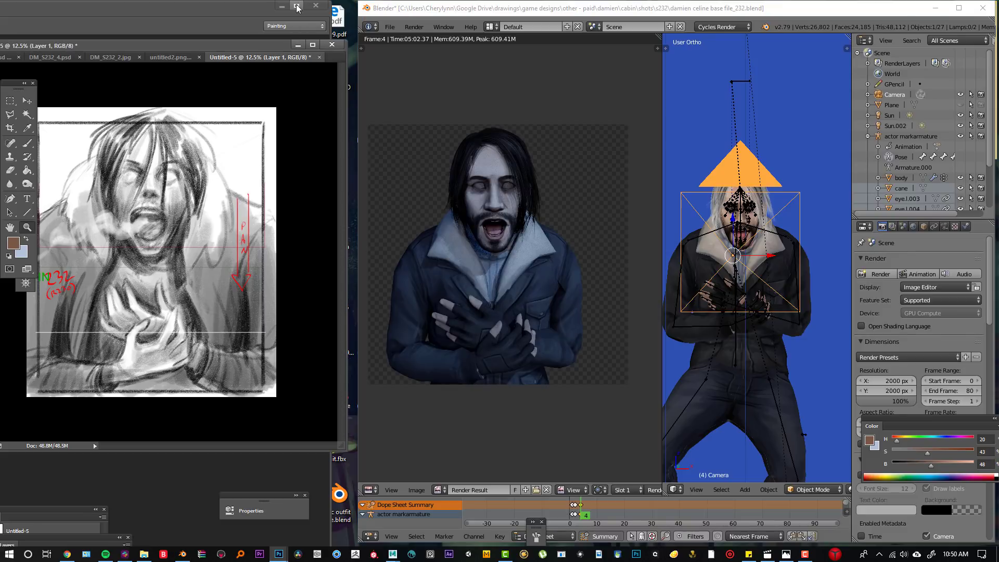
Switch to Photoshop, enlarge its window, and open s132.png zoomed out to show the whole character
left_click(298, 6)
left_click_drag(259, 46, 562, 50)
key("ctrl+o")
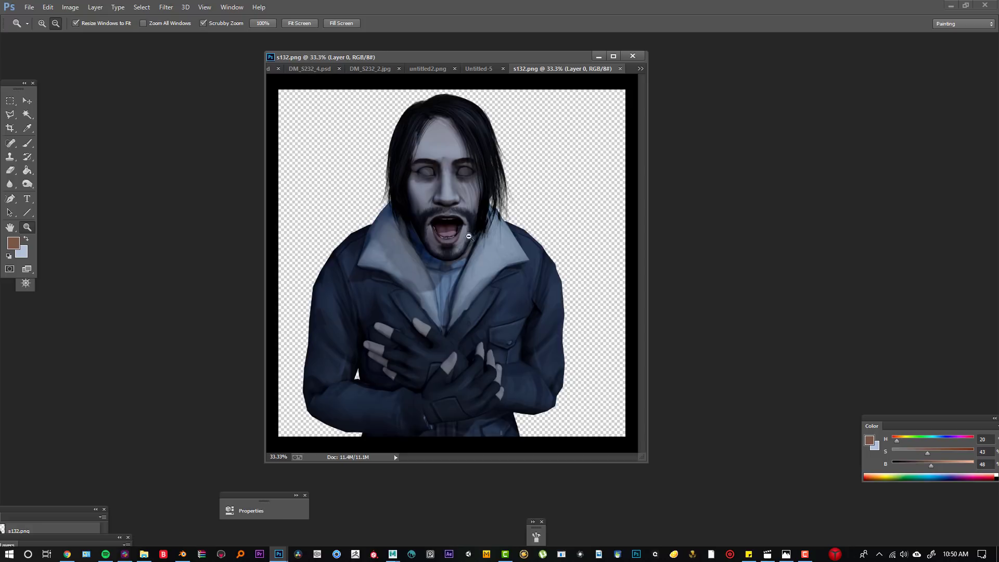
left_click_drag(490, 239, 480, 234)
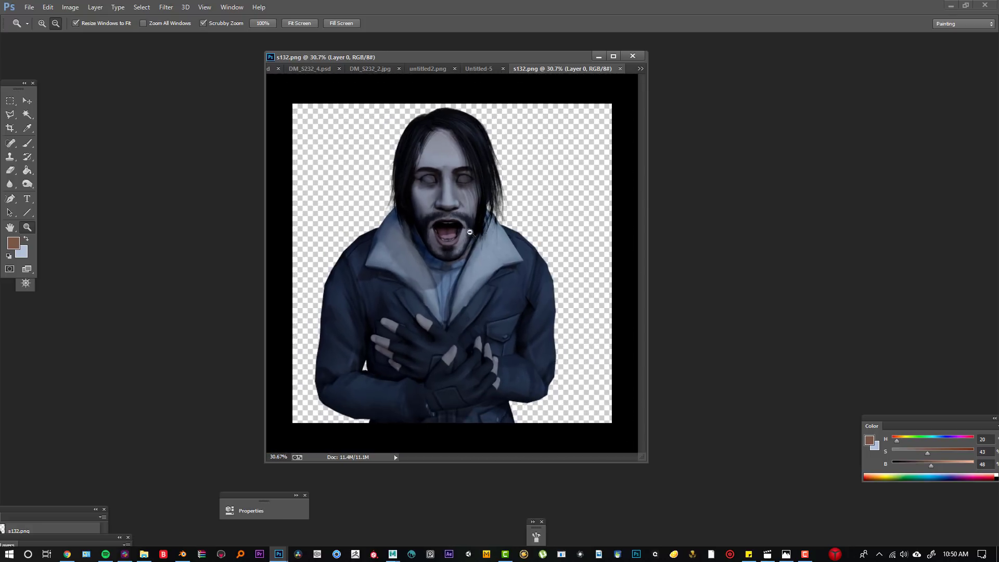
Copy the whole s132.png render into DM_S232_4.psd as a new layer above the storyboard sketch
key("ctrl+a")
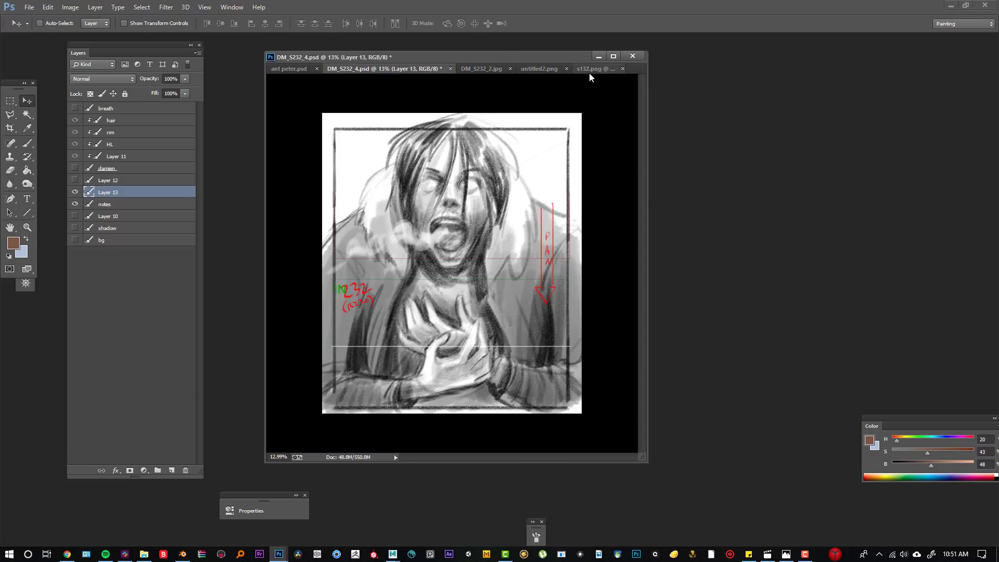
left_click(588, 70)
left_click_drag(367, 99, 179, 237)
left_click_drag(103, 160, 458, 233)
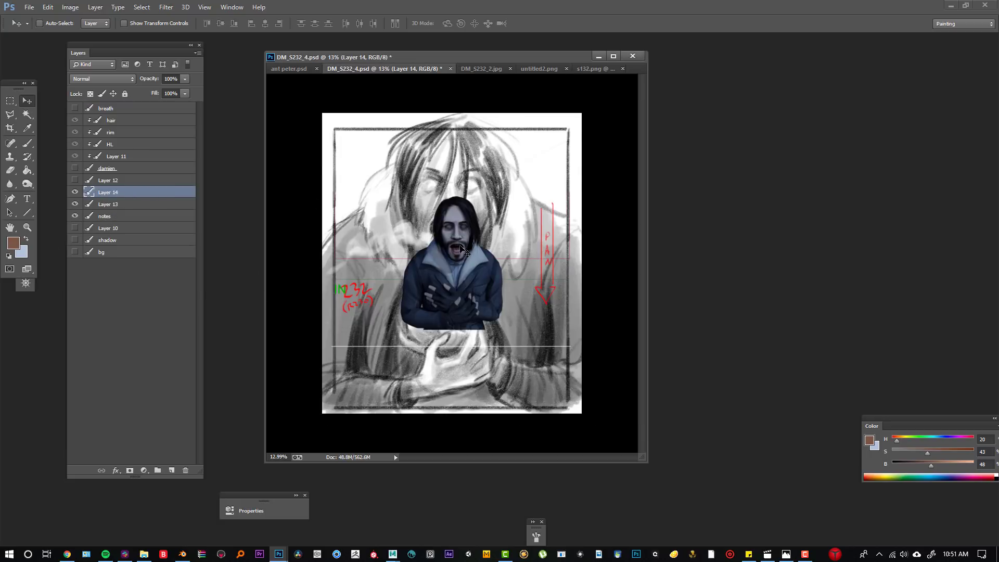
Scale the pasted character up proportionally and position it over the storyboard figure
key("ctrl+t")
left_click_drag(504, 336, 611, 406, "shift")
mouse_move(575, 429)
left_mouse_down()
mouse_move(487, 315)
mouse_move(512, 350)
left_mouse_up()
left_click_drag(547, 392, 588, 432, "shift")
mouse_move(498, 347)
left_mouse_down()
mouse_move(486, 328)
mouse_move(498, 333)
left_mouse_up()
left_click_drag(565, 410, 582, 426, "shift")
left_click_drag(531, 355, 531, 353)
key("Return")
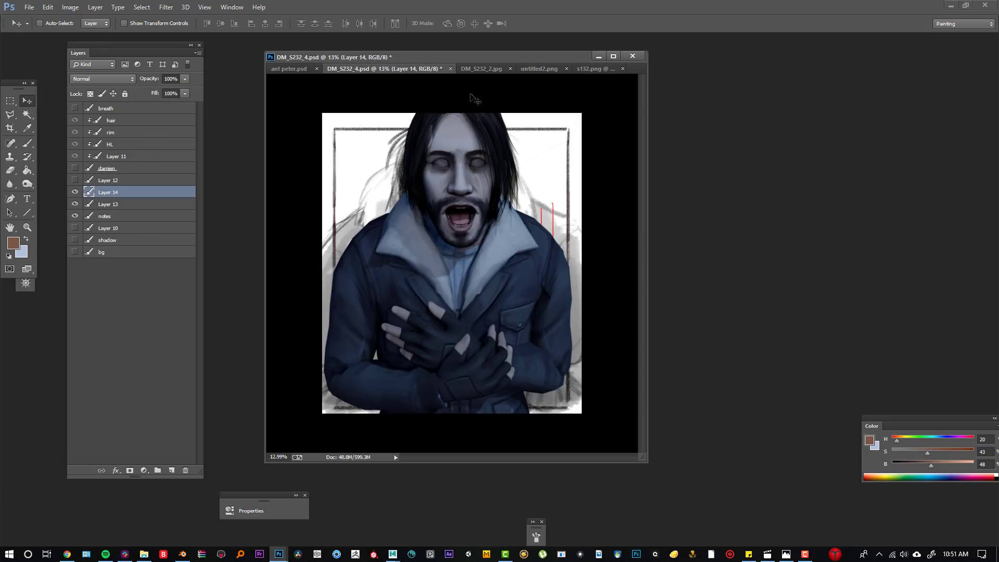
Add a Color Balance adjustment above the character with midtones of -7 cyan-red, +43 magenta-green and +16 yellow-blue
left_click(140, 471)
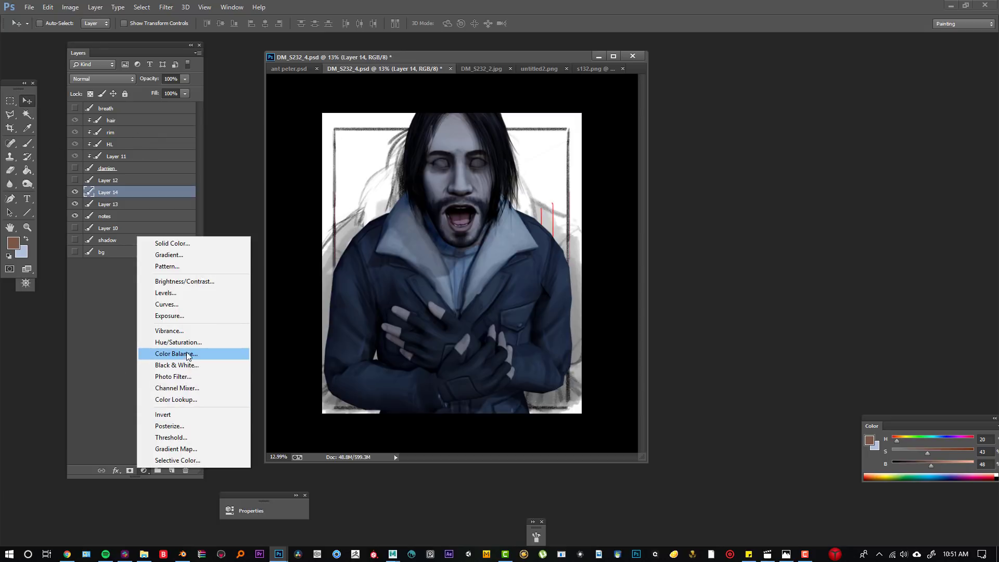
left_click(171, 355)
left_click_drag(351, 361, 769, 144)
left_click_drag(775, 218, 782, 216)
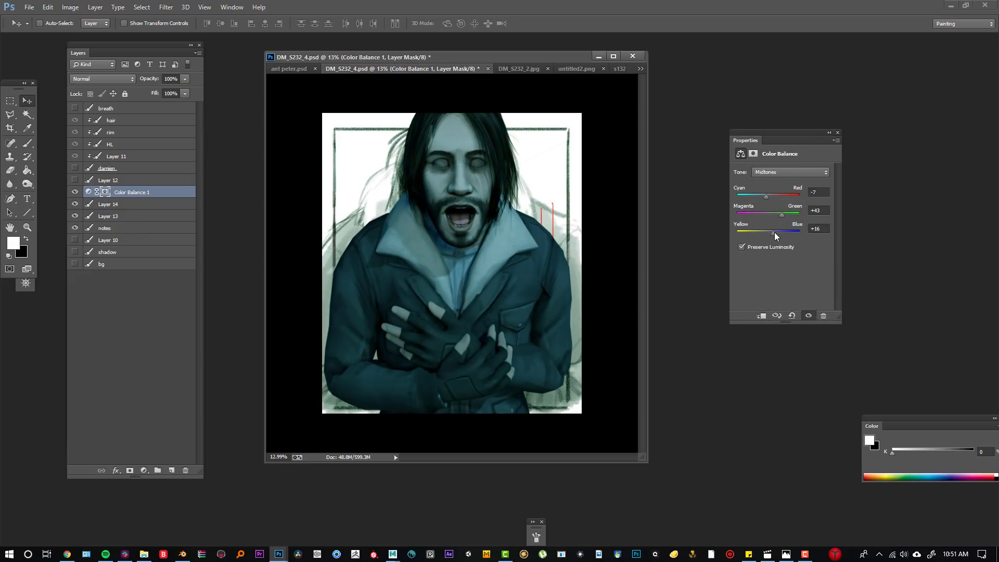
left_click(829, 132)
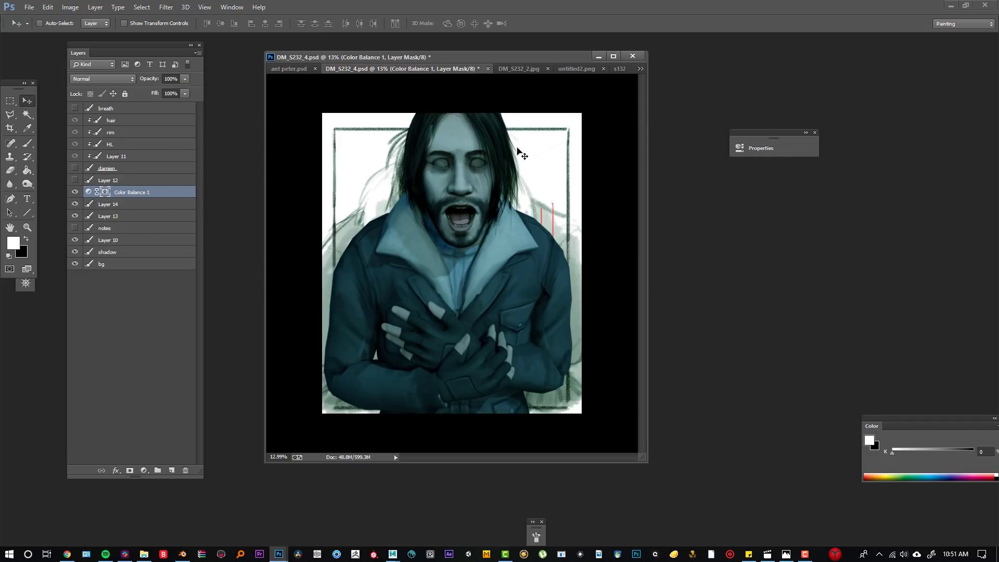
Hide the sketch layer, compare the background with and without Layer 10, and show character Layer 14 over it
left_click_drag(74, 216, 75, 192)
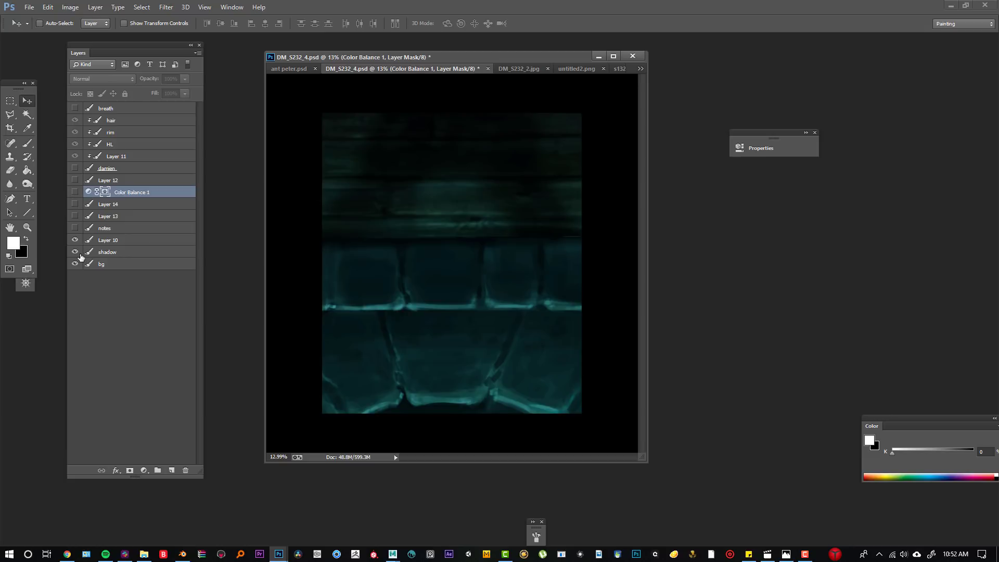
left_click(27, 227)
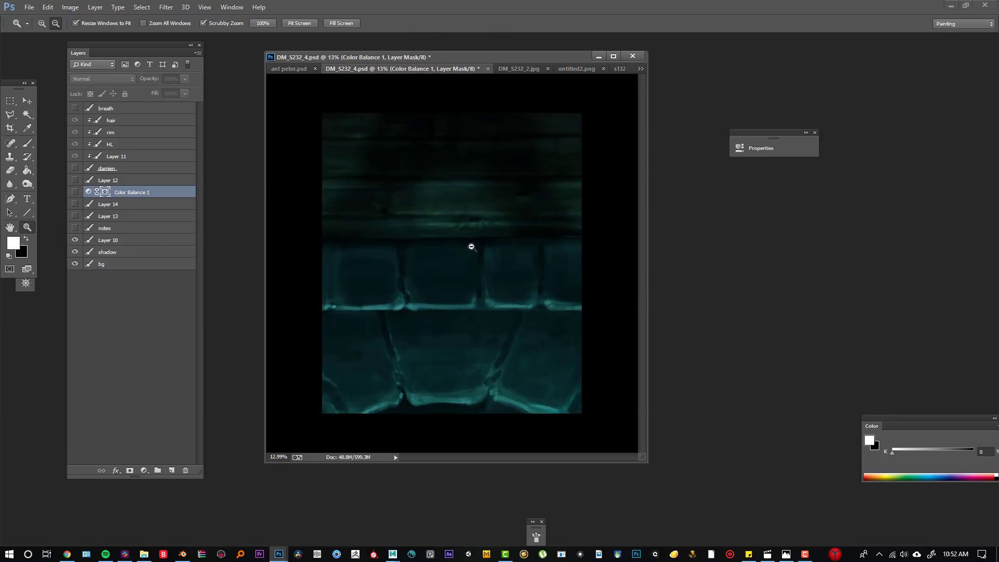
left_click_drag(452, 226, 441, 208)
left_click(76, 239)
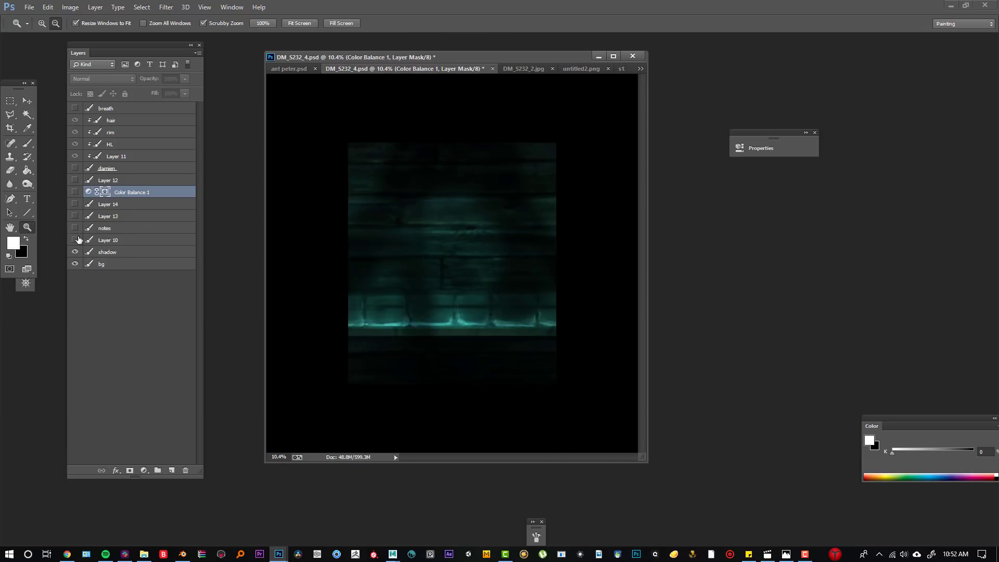
left_click(76, 240)
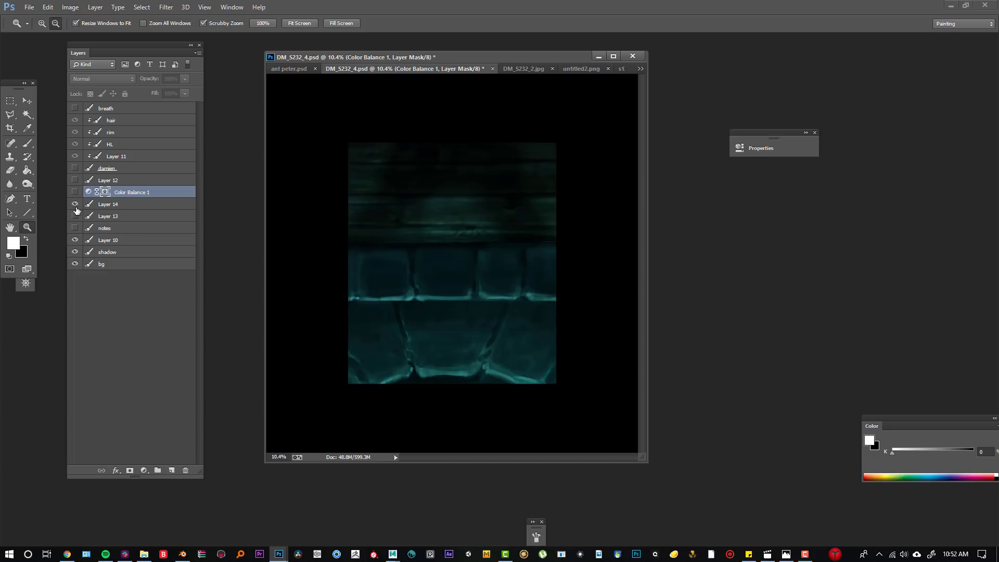
left_click(76, 210)
Turn on the Color Balance layer, clip it to Layer 14, and set its midtones to -7, +69 and +36
left_click(76, 193)
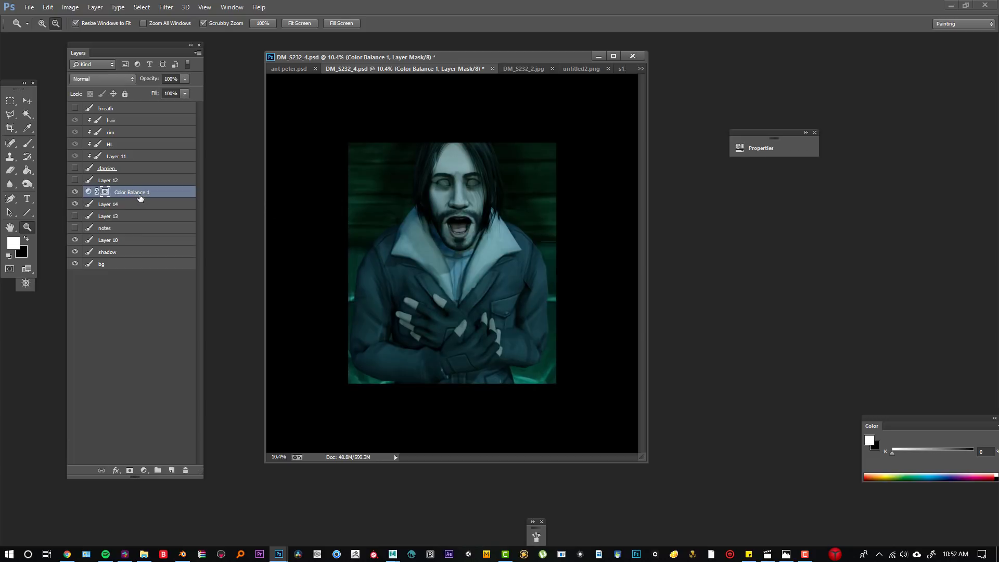
left_click(121, 199, "alt")
double_click(98, 193)
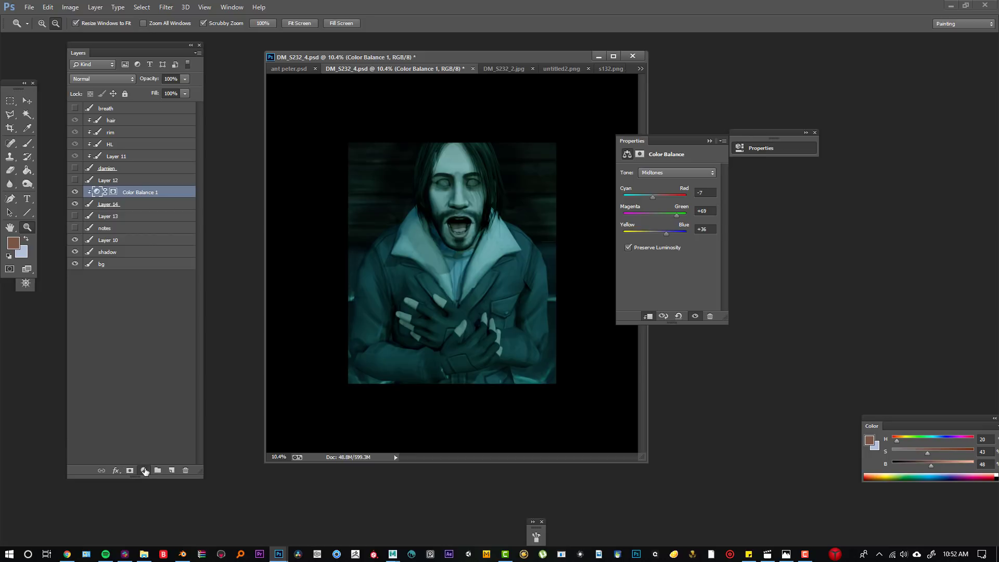
Add a Levels adjustment clipped to the character with input levels of 8, 0.88 and 243
left_click(145, 471)
left_click(208, 293)
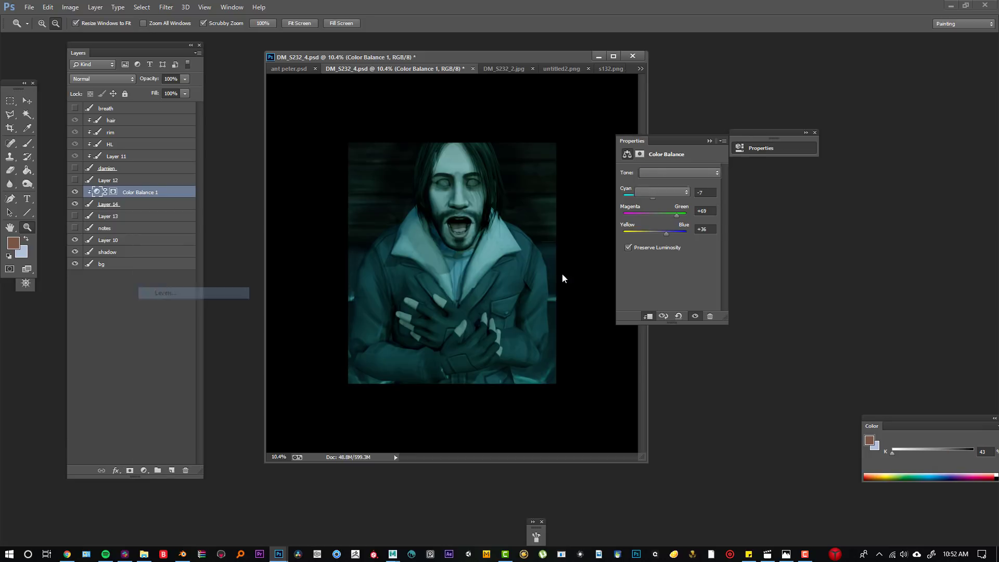
left_click_drag(676, 249, 679, 248)
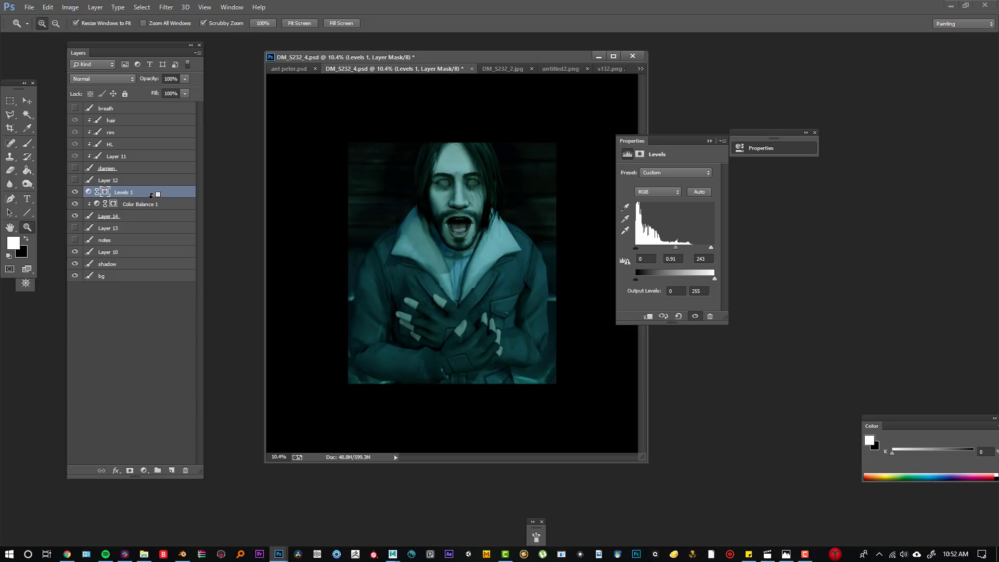
left_click(151, 197, "alt")
left_click_drag(636, 248, 678, 252)
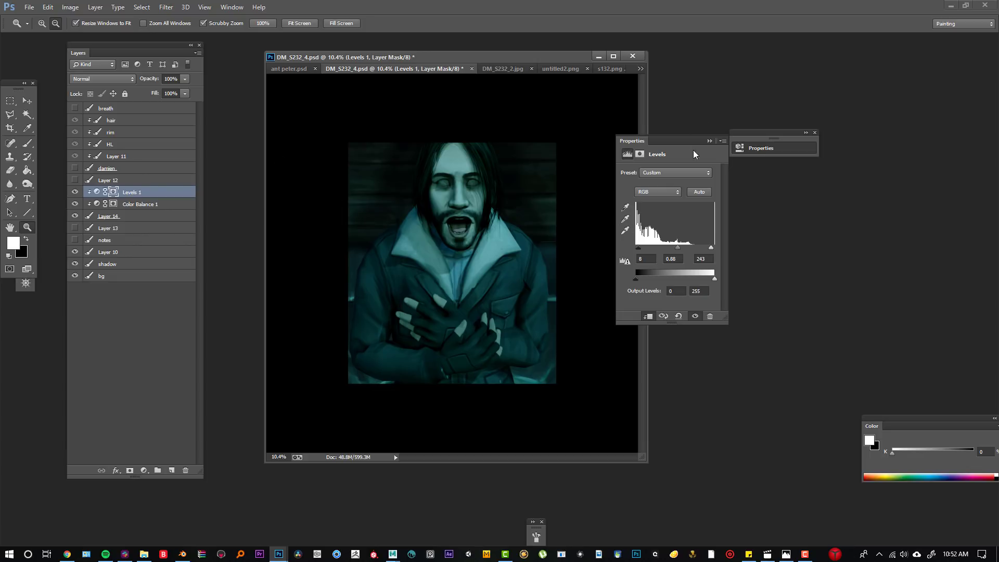
left_click(710, 141)
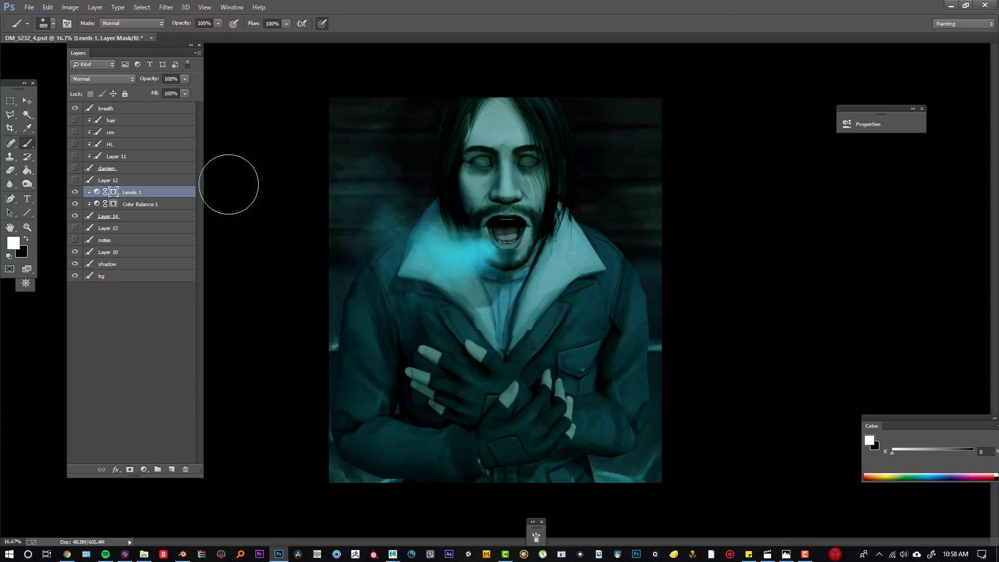
Add a clipped Multiply layer above Levels, brush black shading over the top of the head, and lower its opacity to 53%
left_click(172, 470)
left_click(133, 198, "alt")
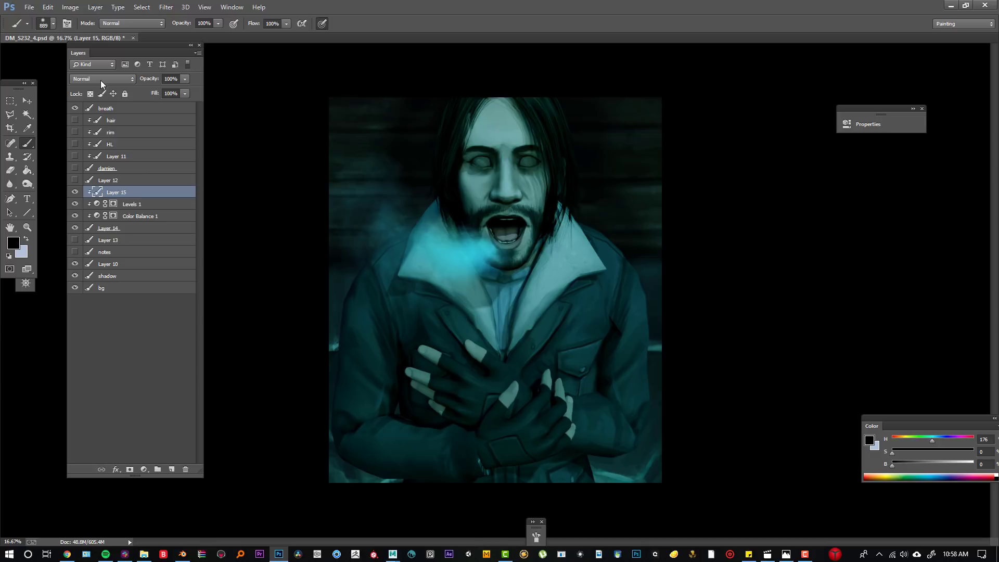
left_click(100, 79)
left_click(96, 123)
mouse_move(515, 87)
left_mouse_down()
mouse_move(547, 114)
mouse_move(551, 101)
left_mouse_up()
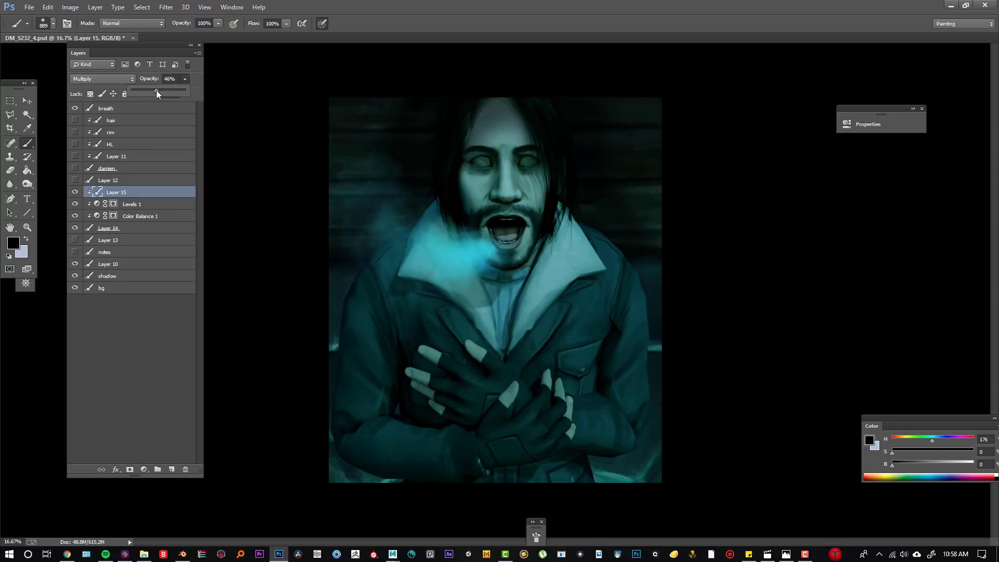
left_click_drag(156, 89, 160, 88)
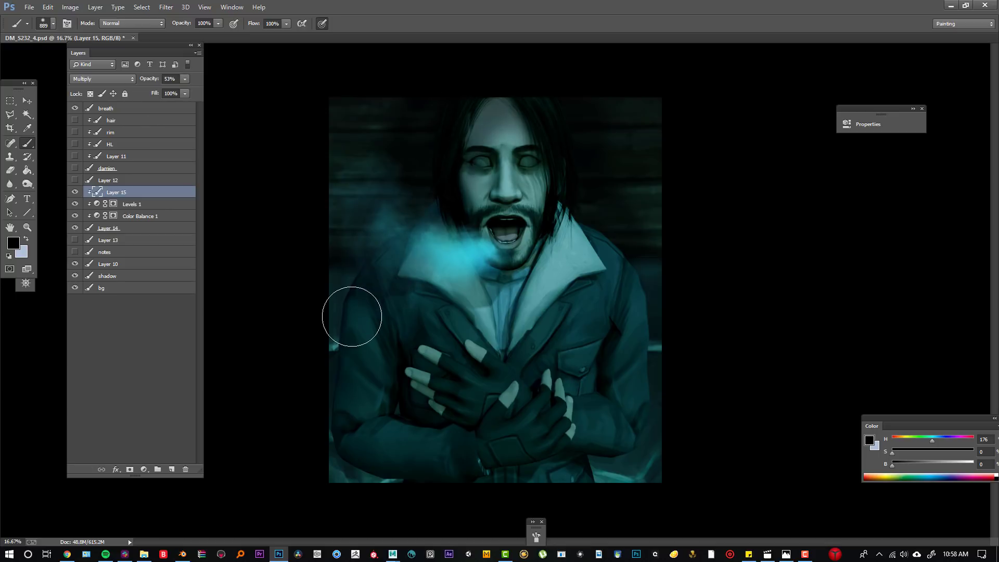
Brush shadows over the shoulders, hair, collar and jacket front, and set the shading layer's opacity to 67%
mouse_move(352, 316)
left_mouse_down()
mouse_move(607, 217)
mouse_move(635, 285)
mouse_move(611, 225)
mouse_move(570, 213)
left_mouse_up()
mouse_move(480, 109)
left_mouse_down()
mouse_move(543, 137)
mouse_move(500, 159)
mouse_move(494, 185)
left_mouse_up()
mouse_move(394, 259)
left_mouse_down()
mouse_move(335, 442)
mouse_move(640, 330)
mouse_move(622, 239)
mouse_move(644, 365)
mouse_move(583, 252)
mouse_move(518, 303)
mouse_move(444, 234)
mouse_move(347, 321)
left_mouse_up()
left_click_drag(464, 297, 416, 270)
left_click(185, 79)
left_click_drag(175, 96, 182, 95)
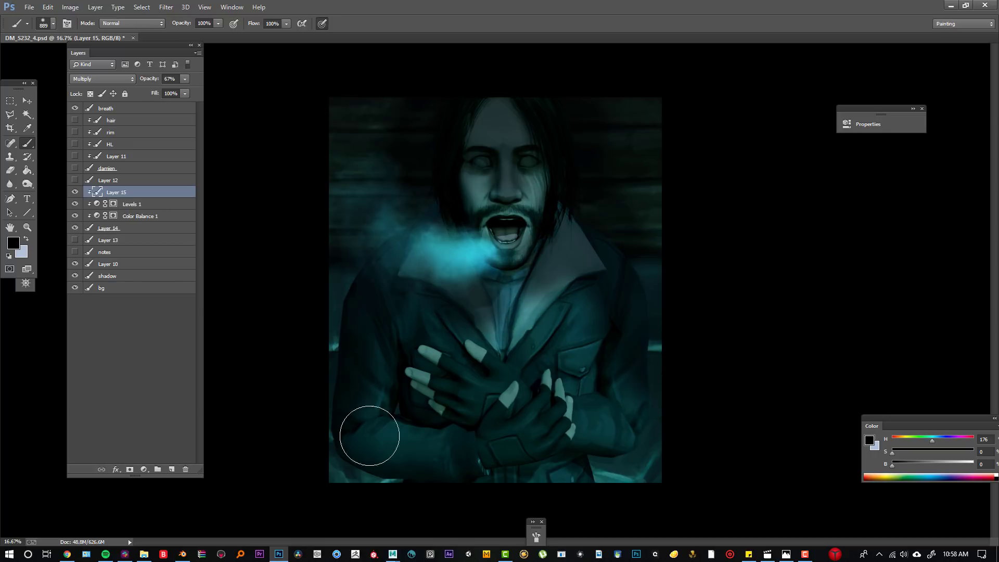
Turn off pressure-controlled brush size and darken the sleeves and the area around the eyes
left_click_drag(358, 440, 404, 422)
left_click(322, 24)
mouse_move(598, 409)
left_mouse_down()
mouse_move(557, 333)
mouse_move(572, 324)
left_mouse_up()
left_click_drag(479, 172, 531, 188)
Enlarge the soft brush to 1842 px, undo the trial strokes, and shade the hands and lower jacket
right_click(541, 247)
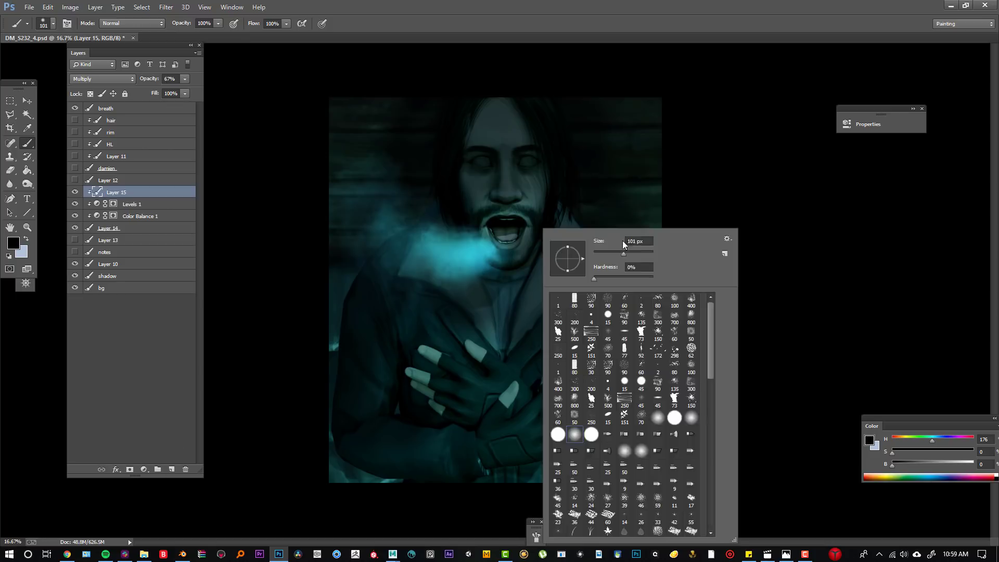
left_click(635, 254)
left_click_drag(437, 359, 507, 388)
key("ctrl+z")
right_click(566, 232)
left_click_drag(660, 257, 667, 257)
key("ctrl+z")
left_click_drag(483, 340, 552, 390)
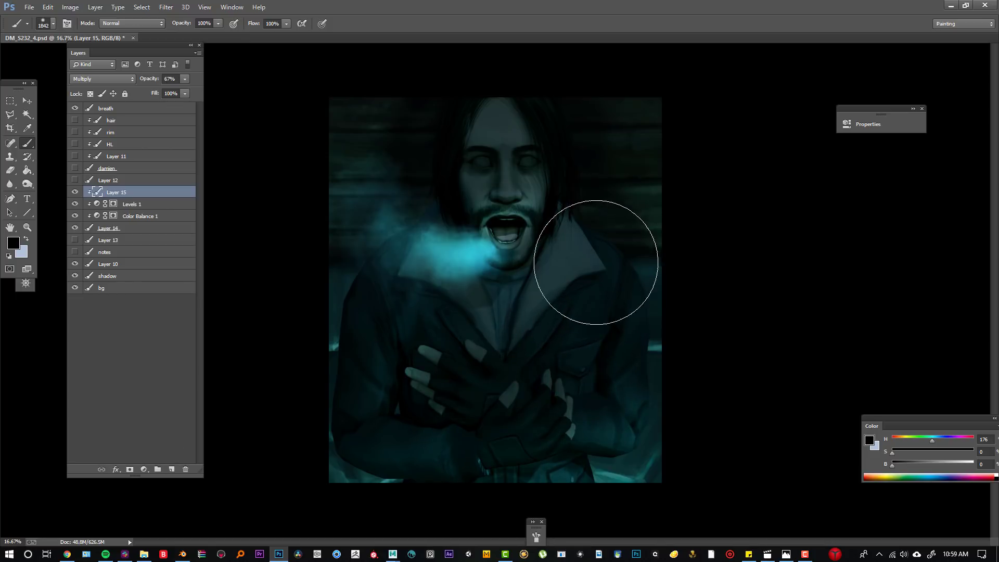
Add a clipped Overlay layer above the shading and draw a light gradient upward from the image's lower edge
left_click(171, 468)
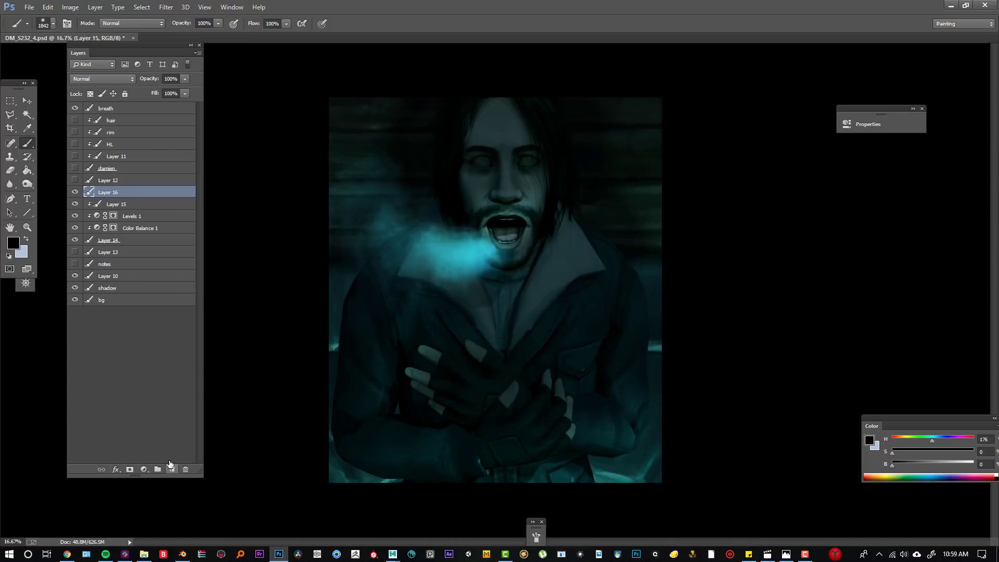
left_click(135, 195, "alt")
left_click(30, 173)
right_click(31, 172)
left_click(76, 180)
right_click(27, 171)
left_click(73, 168)
key("x")
left_click(103, 78)
left_click(101, 215)
left_click_drag(491, 494, 501, 108)
Resize the brush and paint a light highlight across the middle of the face on the Overlay layer
key("b")
right_click(618, 133)
left_click(700, 158)
left_click_drag(493, 195, 518, 198)
Set the light brush colour's saturation to 0, undo the lapel strokes, and lighten the lower sleeve with a 402 px brush
right_click(485, 174)
left_click(582, 198)
left_click_drag(587, 265, 515, 339)
key("ctrl+z")
left_click_drag(908, 452, 892, 453)
left_click_drag(587, 265, 514, 343)
right_click(589, 170)
left_click(697, 195)
key("ctrl+z")
mouse_move(591, 441)
left_mouse_down()
mouse_move(631, 438)
mouse_move(645, 400)
left_mouse_up()
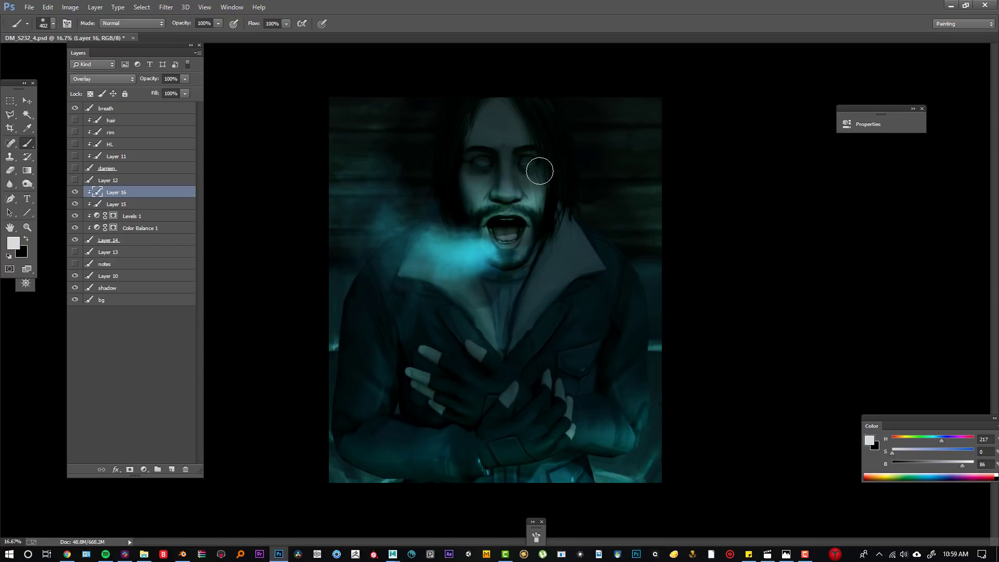
Add another clipped layer above the Overlay layer, leave its blend mode at Normal, and choose a different brush tip
left_click(172, 468)
left_click(103, 79)
left_click(312, 159)
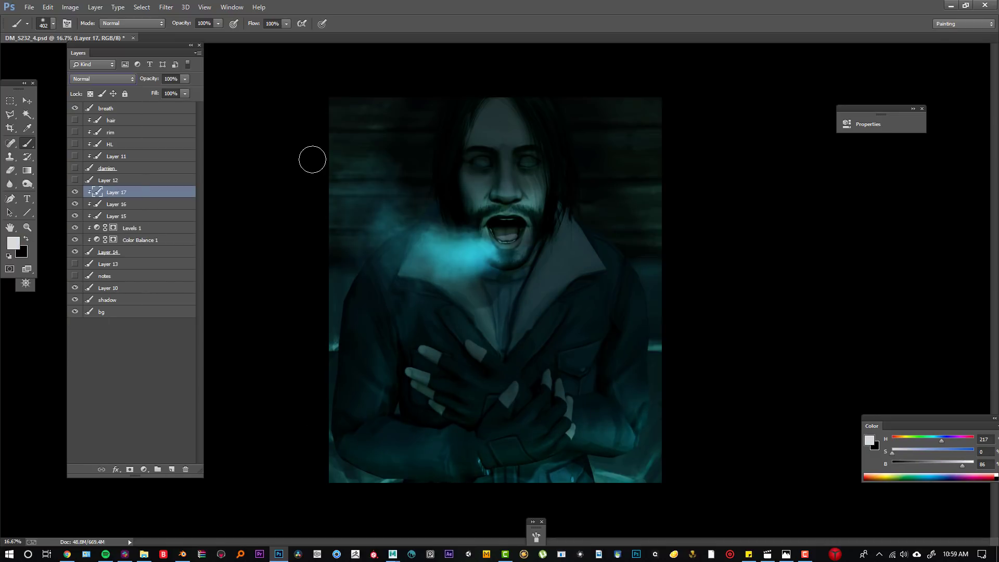
right_click(379, 171)
left_click(425, 374)
left_click(436, 196)
Zoom in on the face, enlarge the brush to 80 px, sample the skin colour, and try painting over the under-eye shadow
left_click(26, 221)
scroll(502, 161, "up", 5, "alt")
key("bracketright")
key("bracketright")
key("bracketright")
key("bracketright")
key("bracketright")
left_click(422, 218, "alt")
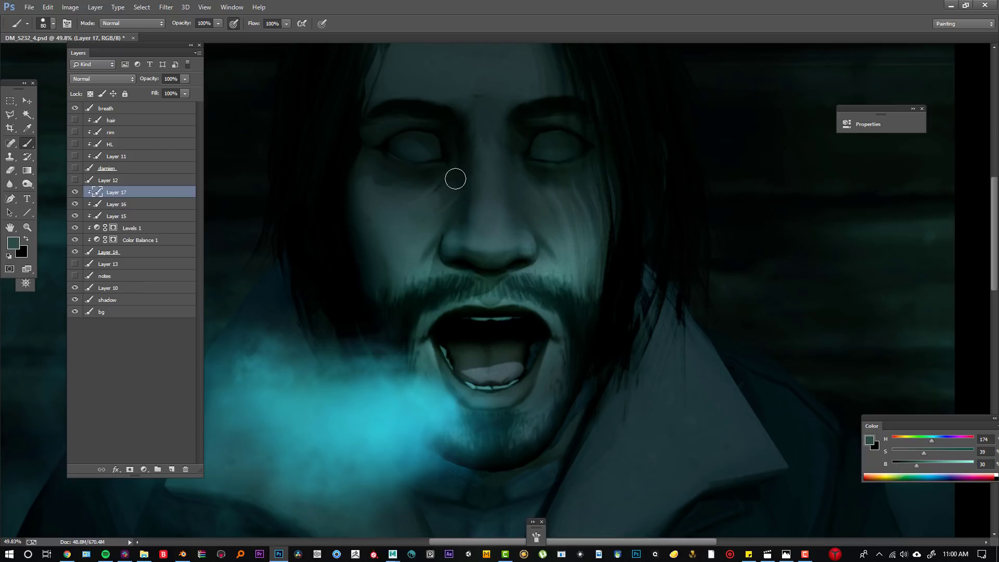
mouse_move(459, 179)
left_mouse_down()
mouse_move(419, 216)
mouse_move(439, 208)
left_mouse_up()
Undo the under-eye paint, select Layer 14, and blend the skin below the eye with a 128 px Mixer Brush
key("shift+b")
key("shift+b")
key("shift+b")
key("ctrl+z")
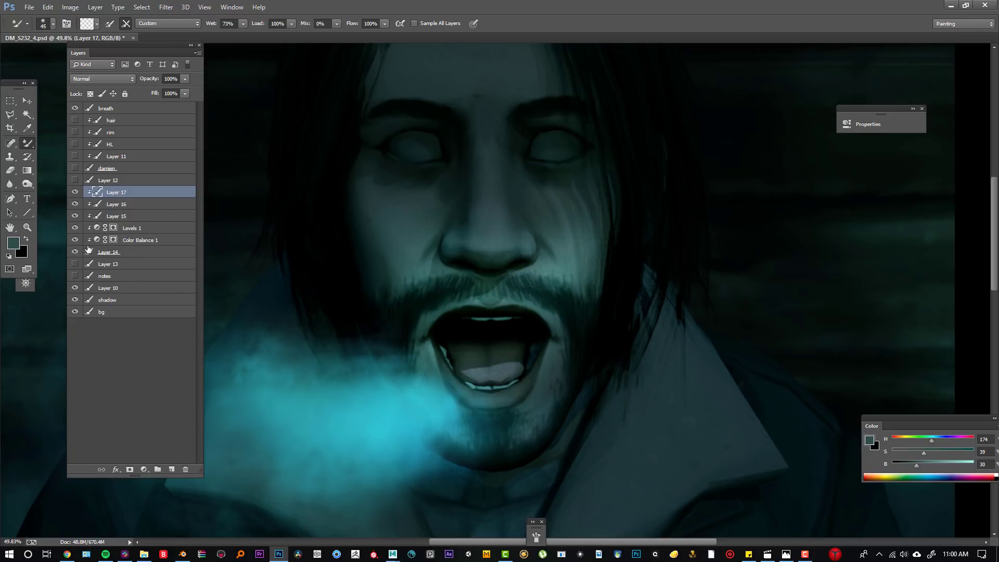
left_click(141, 252)
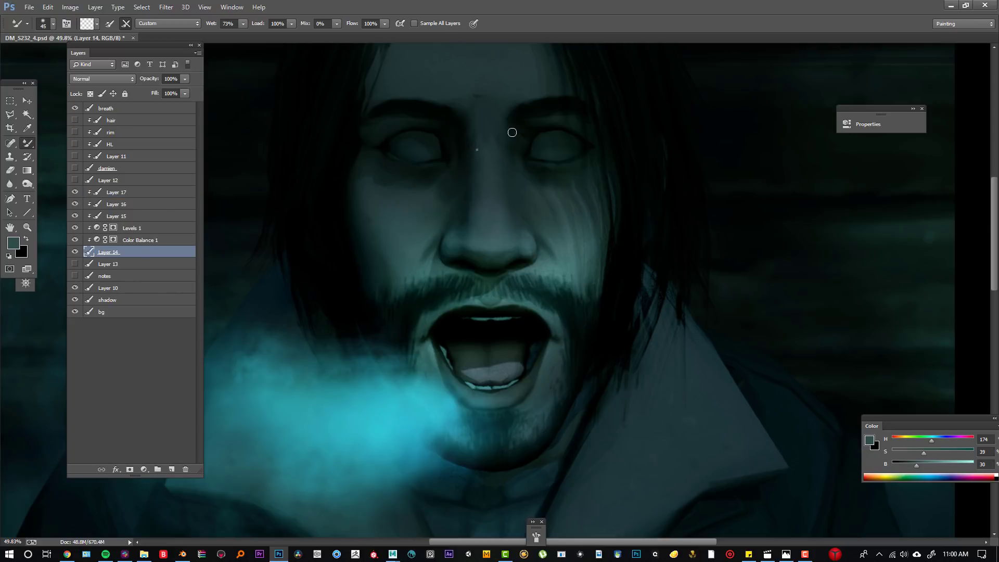
right_click(475, 149)
left_click_drag(546, 180, 559, 177)
left_click_drag(440, 201, 458, 195)
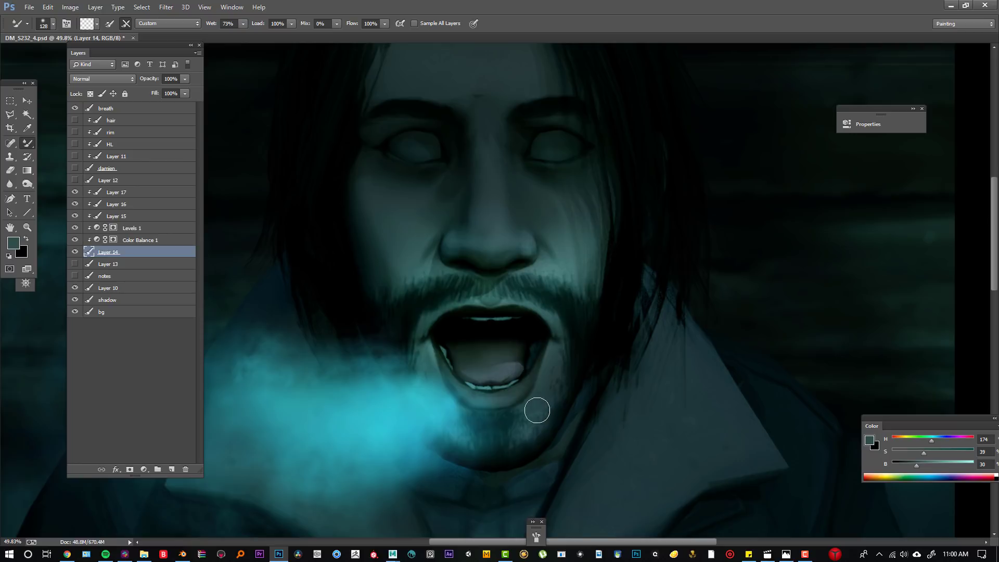
Hide the breath layer, select Layer 17 with the Brush tool, and sample the lit skin colour from the cheek
left_click(75, 108)
scroll(414, 350, "down", 5)
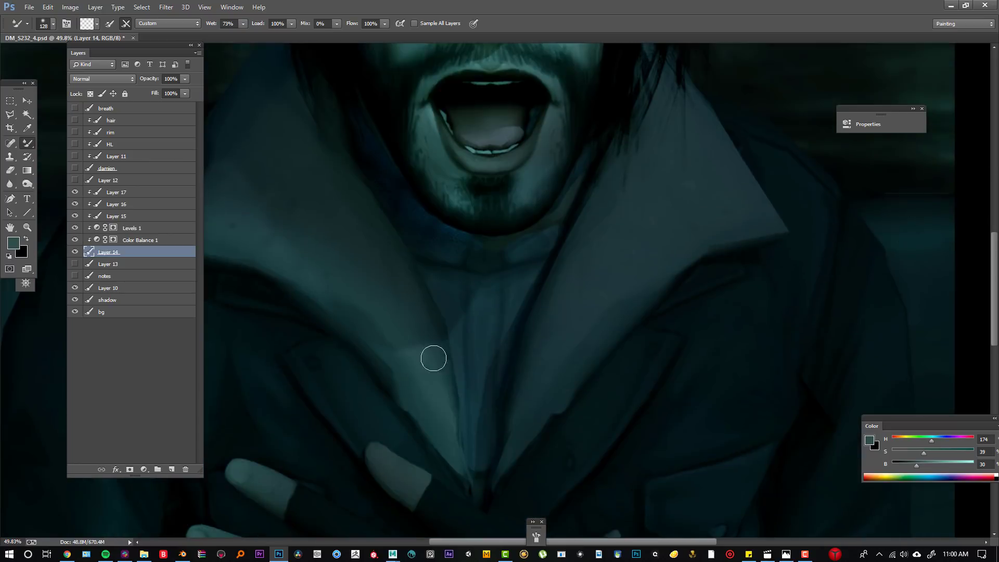
key("x")
key("ctrl+0")
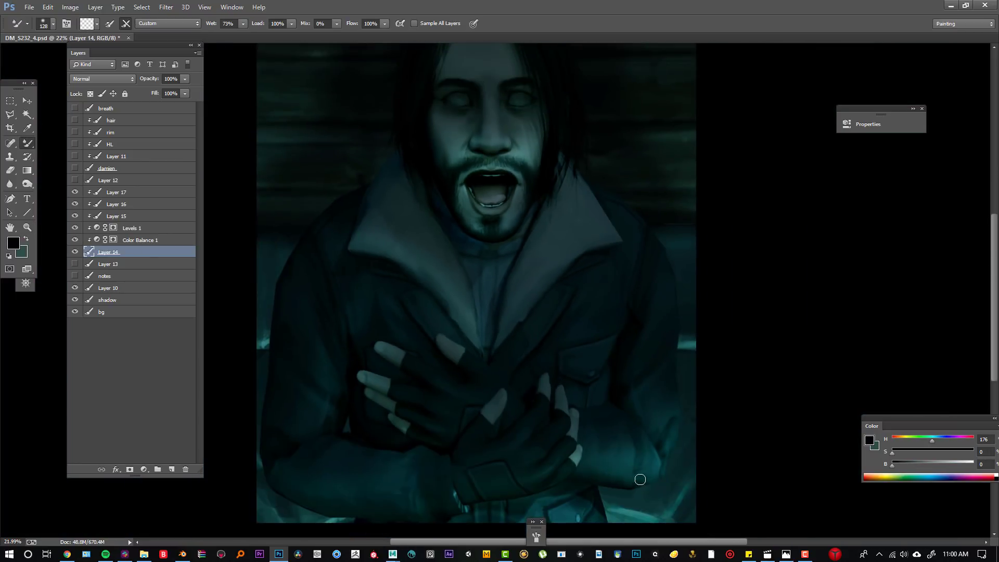
key("b")
left_click(147, 191)
left_click(528, 150, "alt")
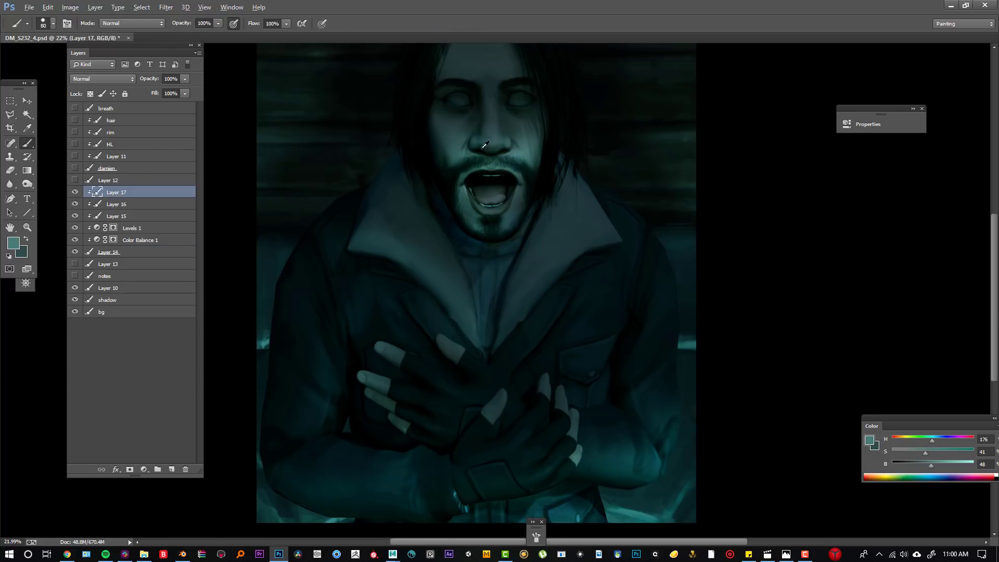
Move the Color panel below Properties, set the sampled skin colour's brightness to 39%, and try a 24 px stroke beside the nose
left_click_drag(508, 110, 589, 130, "alt")
left_click(421, 195, "alt")
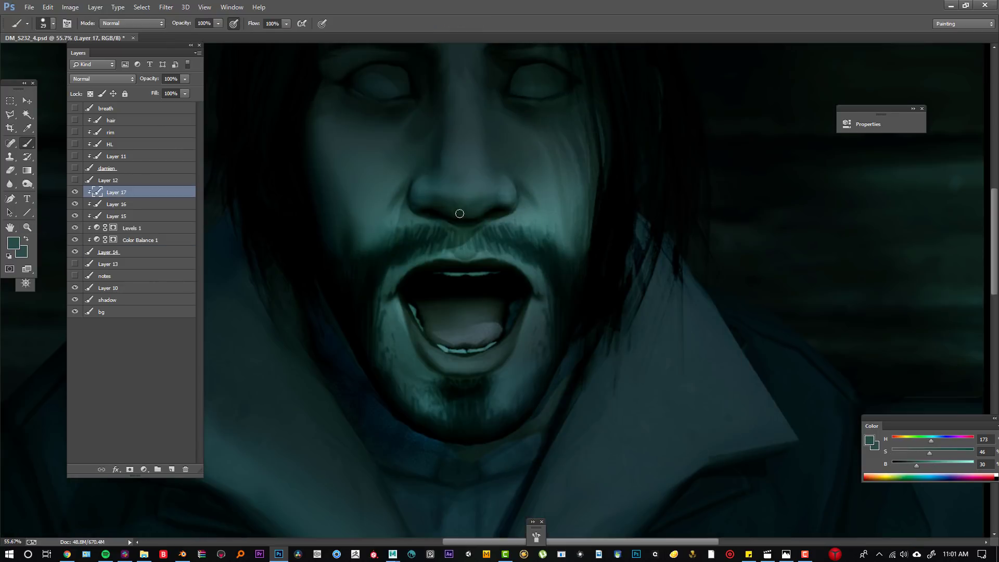
left_click_drag(926, 418, 879, 144)
left_click_drag(869, 191, 876, 191)
right_click(516, 110)
left_click(574, 142)
mouse_move(415, 205)
left_mouse_down()
mouse_move(472, 213)
mouse_move(453, 216)
left_mouse_up()
key("ctrl+z")
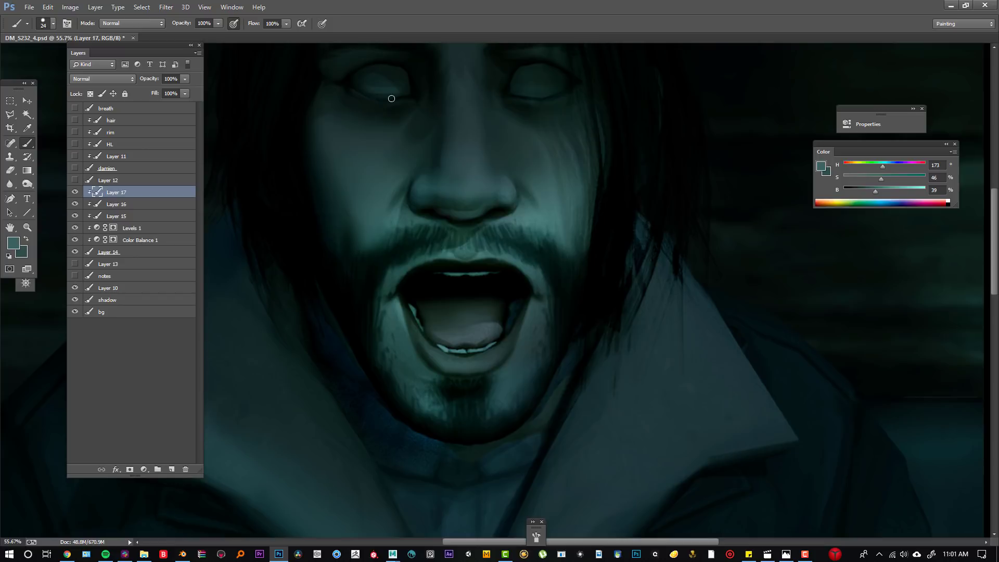
Change the brush and soften the shading around both eyes with skin tones sampled from the face
right_click(440, 125)
mouse_move(527, 91)
left_mouse_down()
mouse_move(547, 91)
mouse_move(476, 157)
mouse_move(443, 158)
left_mouse_up()
left_click(516, 155)
scroll(469, 208, "up", 3)
left_click(494, 170, "alt")
left_click(499, 114, "alt")
left_click(442, 137, "alt")
left_click(596, 118, "alt")
left_click(535, 167, "alt")
left_click_drag(552, 154, 536, 170)
mouse_move(360, 162)
left_mouse_down()
mouse_move(388, 160)
mouse_move(393, 178)
left_mouse_up()
left_click(408, 181, "alt")
left_click_drag(537, 181, 554, 178)
left_click_drag(335, 149, 367, 135)
Paint sampled skin tones over the cheeks and around the mouth
left_click_drag(565, 289, 566, 315)
left_click(416, 273, "alt")
left_click_drag(420, 390, 428, 402)
left_click(567, 312, "alt")
left_click_drag(546, 255, 583, 312)
scroll(468, 208, "up", 3)
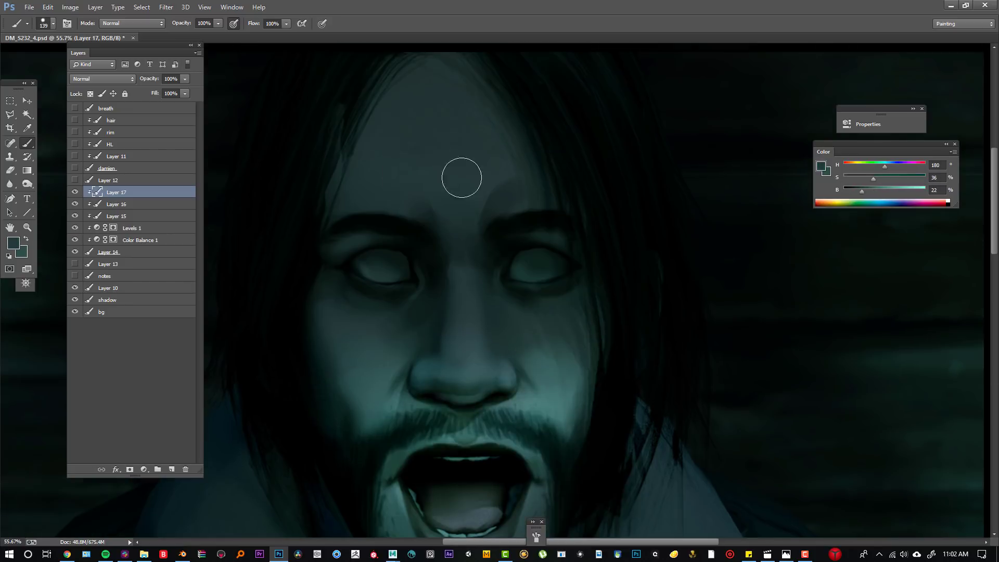
Paint ragged, fur-like strokes over both coat lapels and their edges
left_click_drag(341, 108, 328, 160)
mouse_move(603, 332)
left_mouse_down("ctrl")
mouse_move(550, 332)
mouse_move(559, 312)
left_mouse_up("ctrl")
left_click_drag(359, 244, 435, 291)
left_click_drag(377, 265, 333, 256)
left_click_drag(385, 270, 440, 322)
left_click_drag(536, 312, 606, 249)
mouse_move(541, 281)
left_mouse_down()
mouse_move(583, 243)
mouse_move(512, 278)
left_mouse_up()
left_click_drag(416, 187, 434, 226)
left_click_drag(348, 191, 339, 224)
Sample a dark background teal and set a round brush to 31 px with 100% hardness
left_click(645, 105, "alt")
right_click(614, 173)
left_click_drag(705, 199, 674, 198)
left_click(346, 157)
right_click(374, 180)
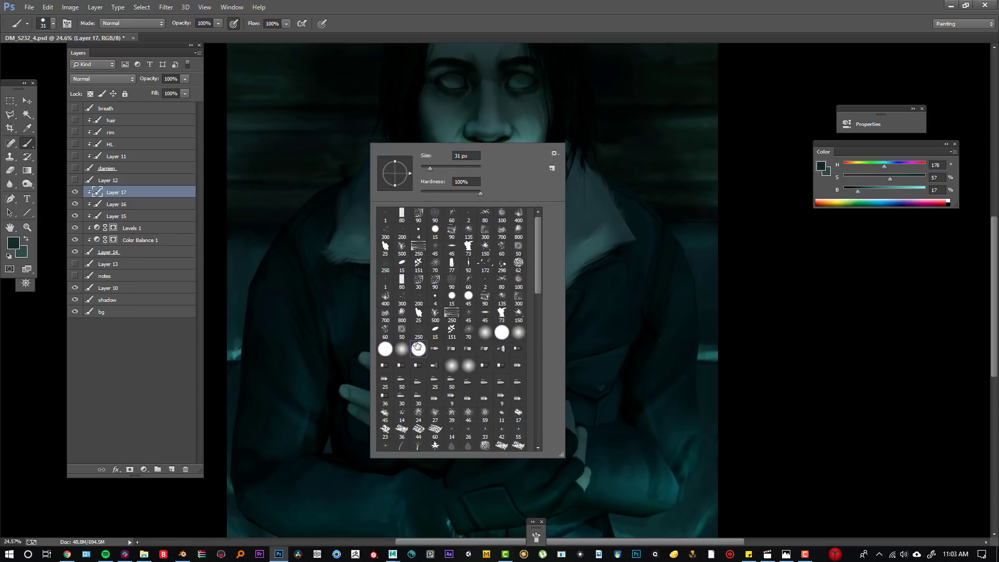
Sample the teal beside the sleeve, set its brightness to 67%, and add a new clipped layer above Layer 17
left_click_drag(992, 229, 992, 275)
left_click(646, 394, "alt")
left_click_drag(893, 191, 898, 191)
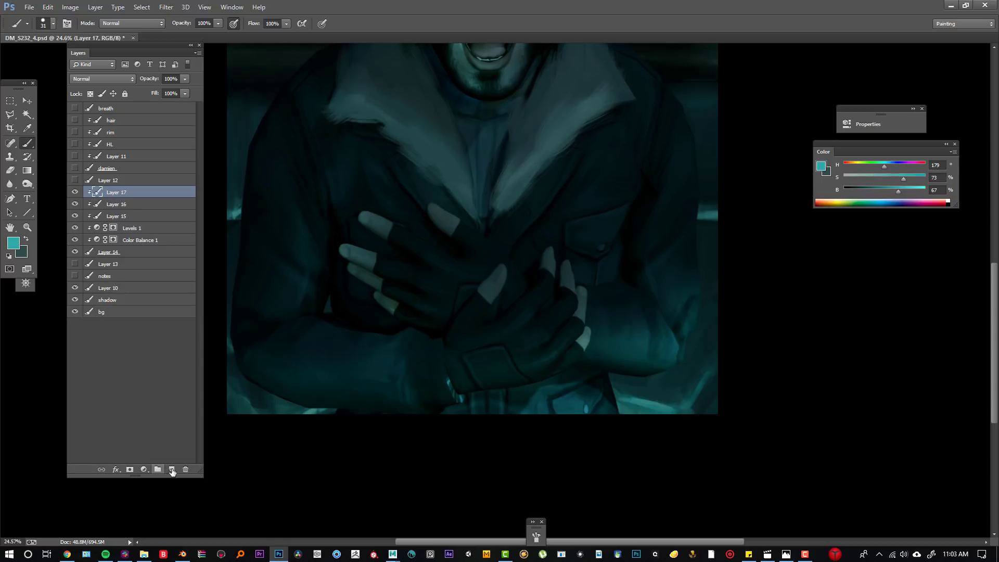
left_click(171, 470)
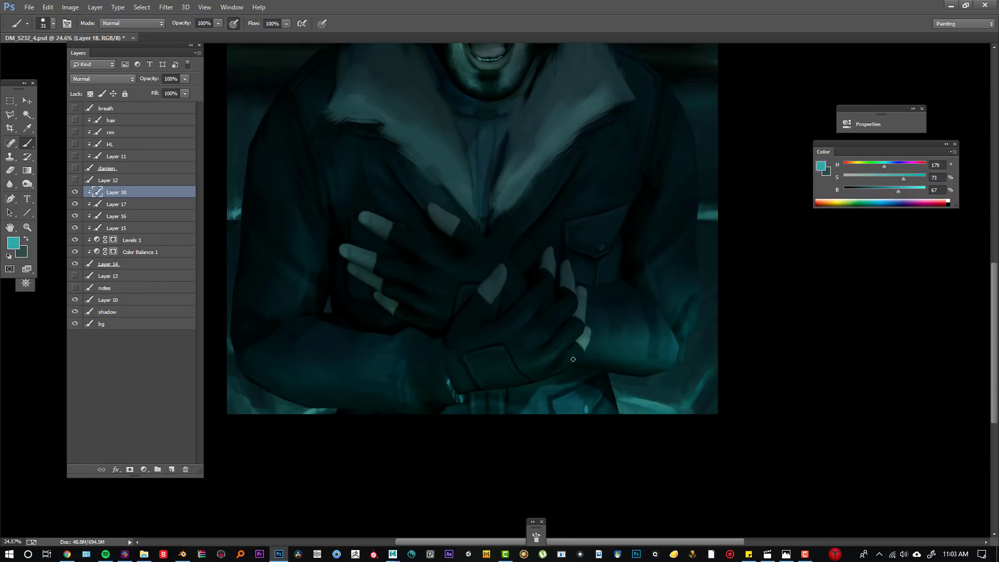
Paint bright teal rim light along the undersides of both sleeves, the lower glove, and the upper hand's fingers
mouse_move(575, 360)
left_mouse_down()
mouse_move(643, 373)
mouse_move(683, 360)
mouse_move(621, 375)
left_mouse_up()
left_click_drag(306, 408, 243, 371)
mouse_move(462, 396)
left_mouse_down()
mouse_move(557, 370)
mouse_move(591, 339)
left_mouse_up()
left_click_drag(381, 305, 434, 338)
Add teal rim light along the lower edges of both lapels and the remaining finger edges
scroll(499, 339, "up", 3)
left_click_drag(606, 239, 515, 321)
left_click_drag(397, 275, 471, 345)
mouse_move(363, 354)
left_mouse_down()
mouse_move(399, 378)
mouse_move(383, 403)
left_mouse_up()
left_click_drag(556, 413, 531, 445)
Undo the trial rim stroke on the face and add a short teal stroke beneath the nose
left_click_drag(469, 217, 518, 213)
scroll(505, 214, "up", 1)
key("ctrl+z")
left_click_drag(471, 191, 486, 194)
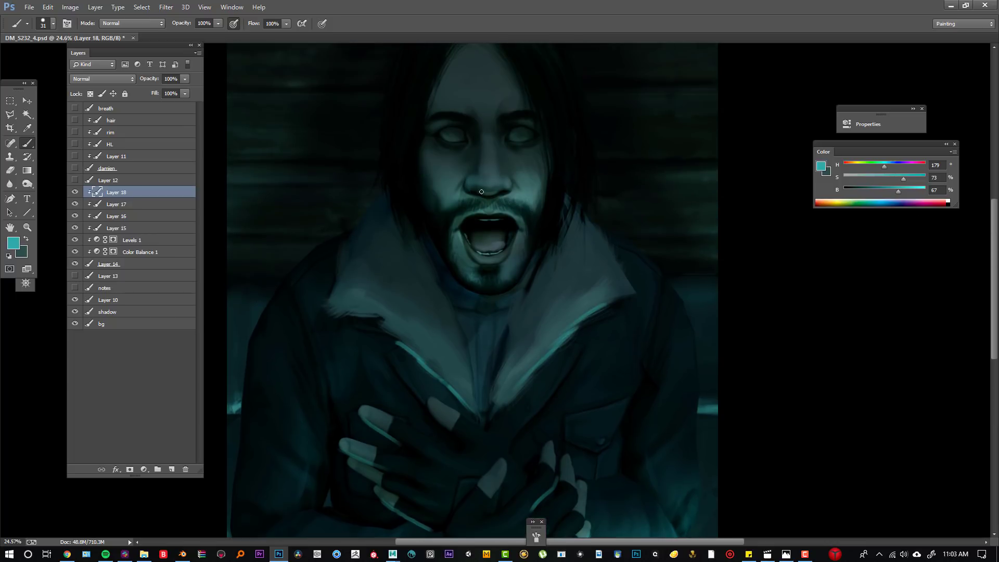
Toggle pressure control for brush size, undo the trial stroke, and paint two thin teal hair strands down the side of the face
left_click_drag(549, 219, 538, 269)
left_click(322, 24)
key("ctrl+z")
left_click_drag(417, 131, 433, 264)
left_click_drag(411, 162, 424, 256)
Hide Layer 14 and show the damien layer with its clipped Layer 11, HL, rim and hair layers
left_click(27, 227)
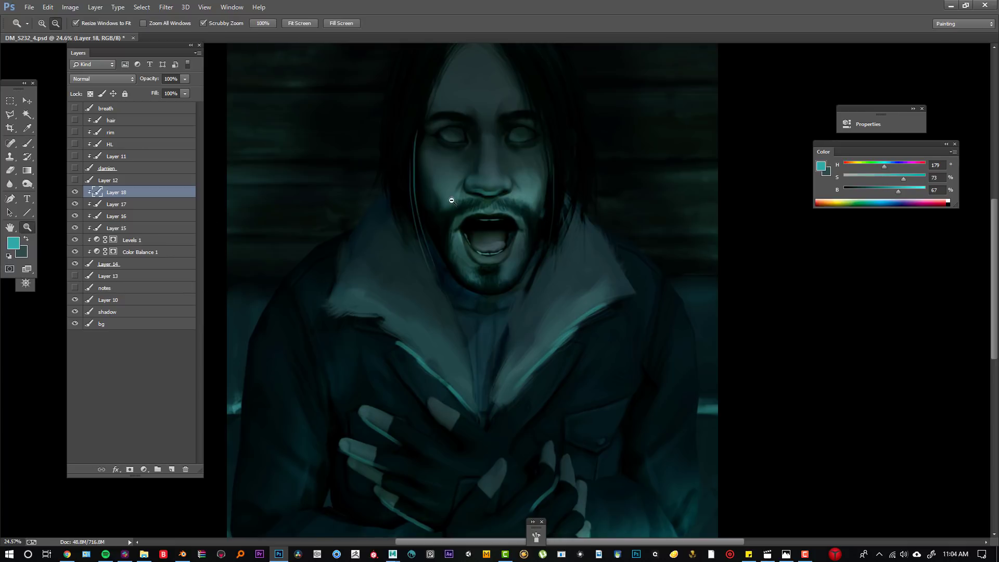
left_click_drag(479, 218, 438, 195)
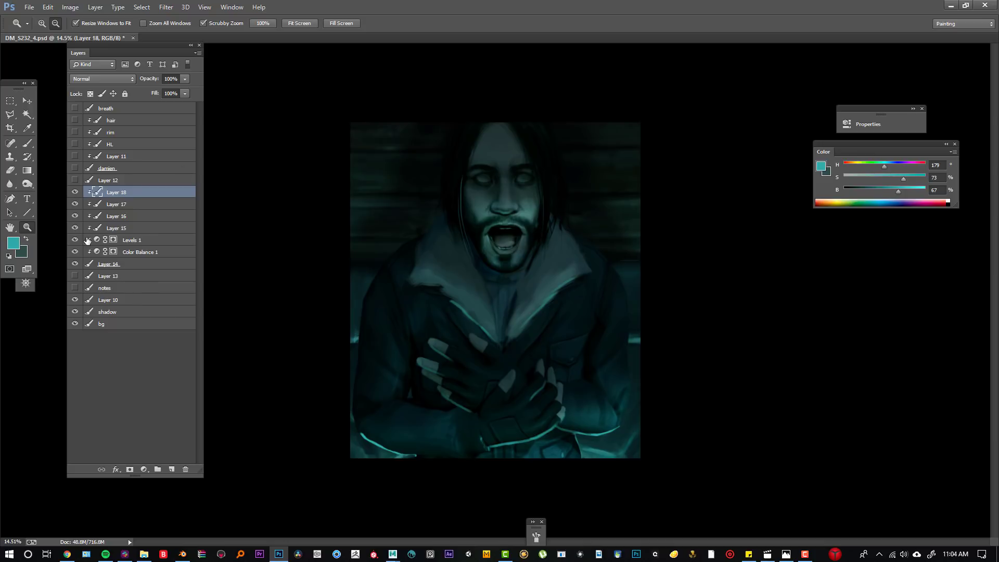
left_click(76, 312)
left_click(75, 168)
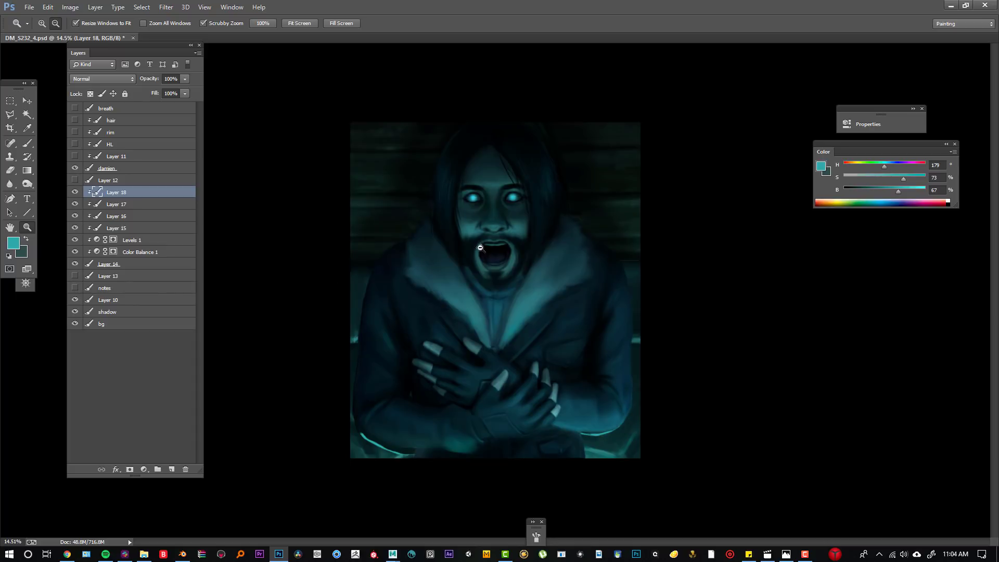
left_click(75, 275)
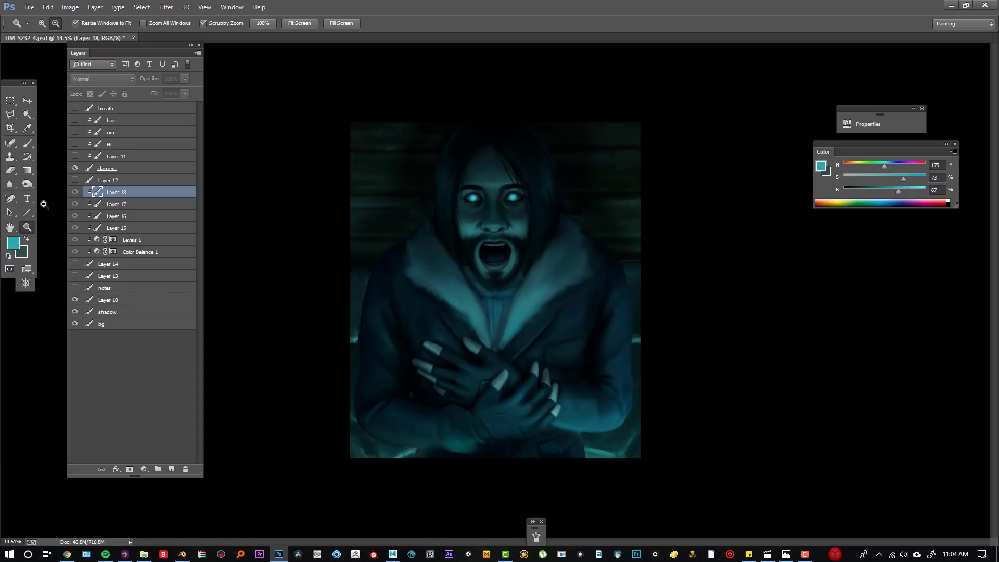
left_click_drag(542, 207, 667, 296)
left_click_drag(75, 121, 75, 156)
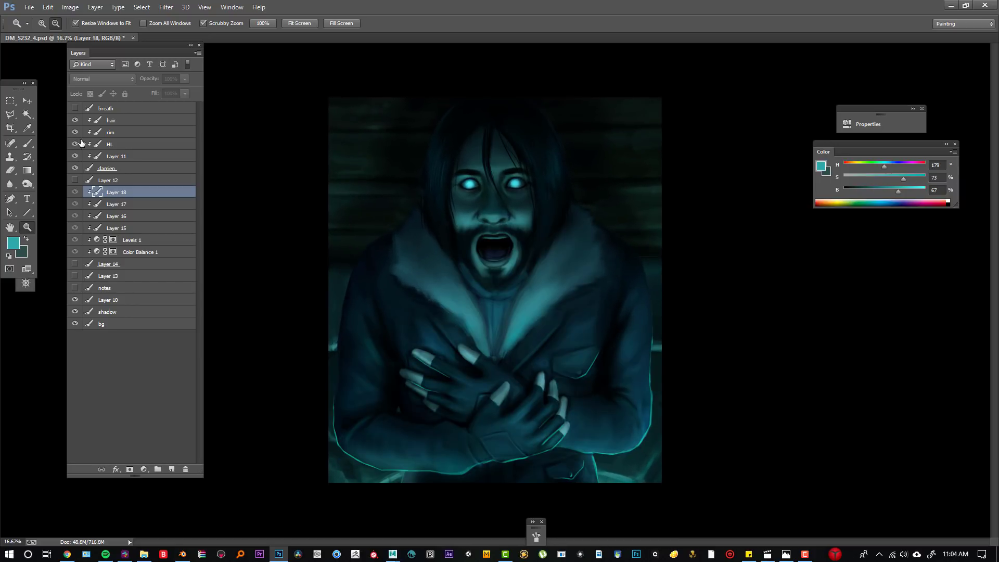
Compare the painting with the HL, rim and hair layers each toggled off and on, and show the breath layer
left_click(76, 146)
left_click(77, 145)
left_click(75, 132)
left_click(75, 133)
left_click(75, 120)
left_click(75, 120)
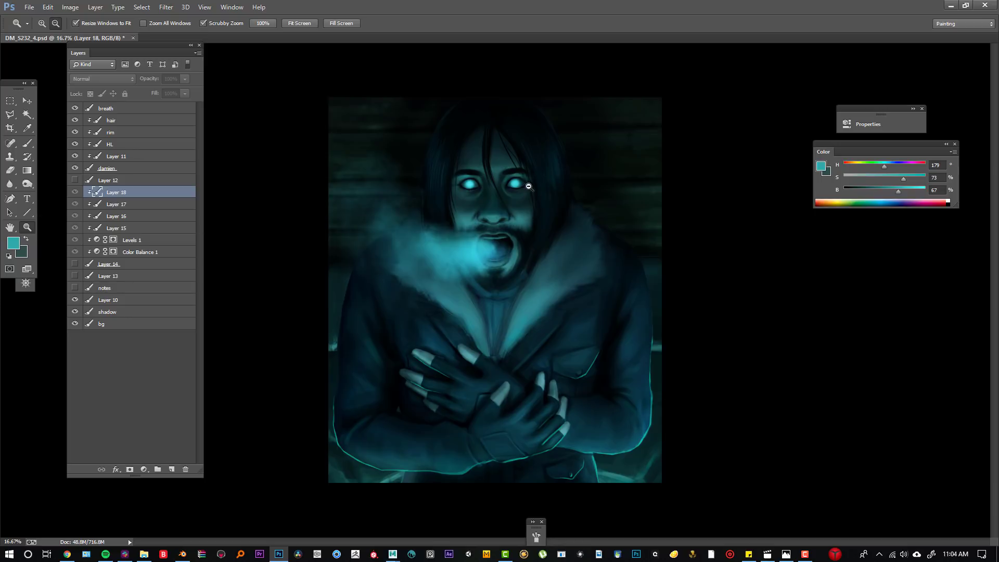
mouse_move(530, 188)
left_mouse_down()
mouse_move(555, 211)
mouse_move(540, 187)
left_mouse_up()
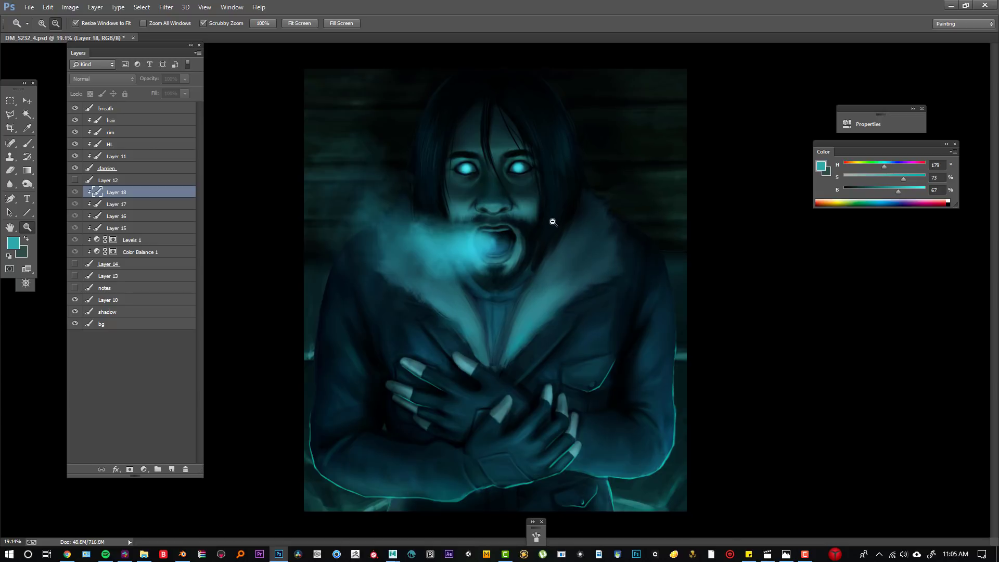
scroll(546, 214, "up", 1, "alt")
scroll(544, 216, "down", 2, "alt")
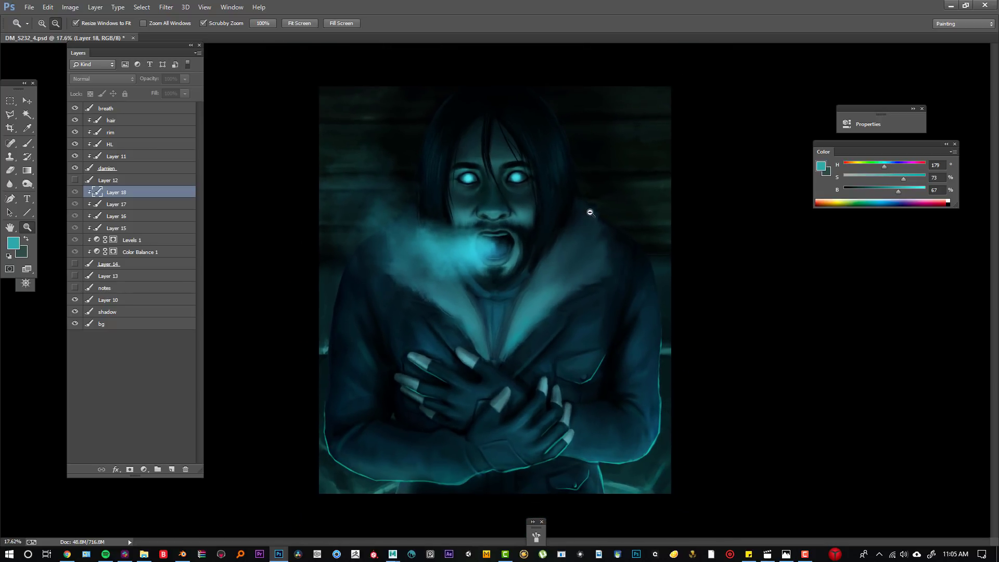